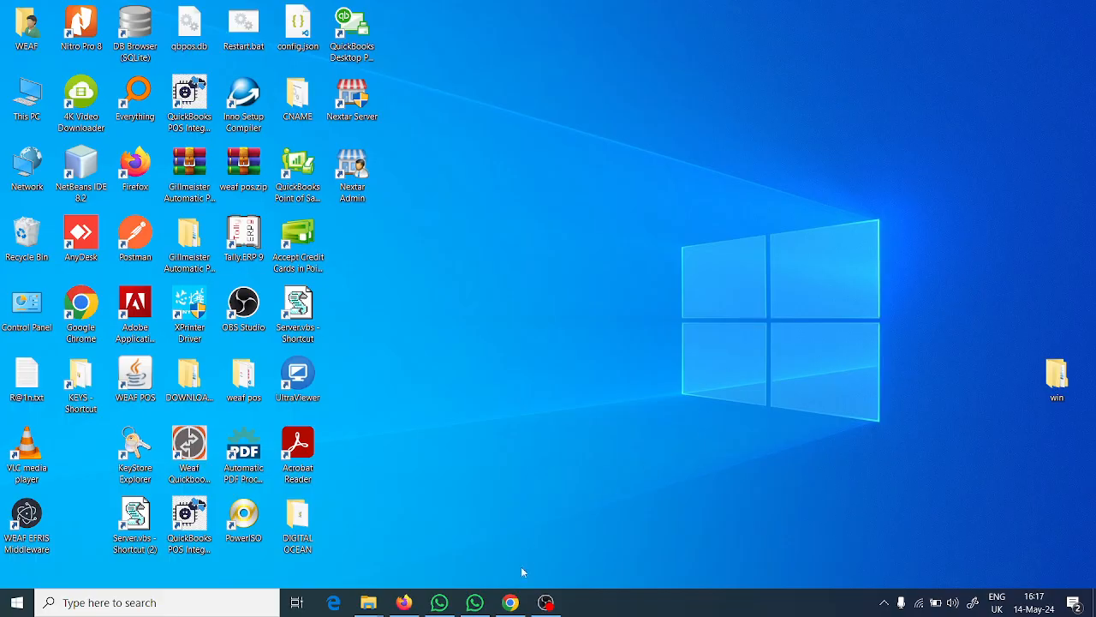
left_click(510, 603)
left_click(512, 604)
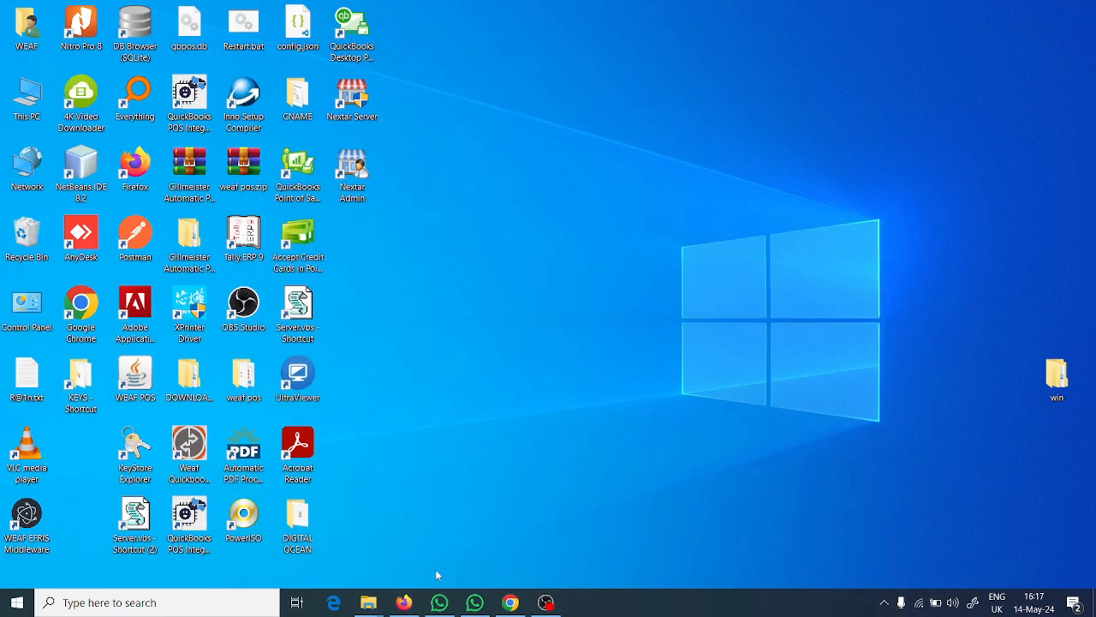
left_click(510, 603)
left_click(510, 603)
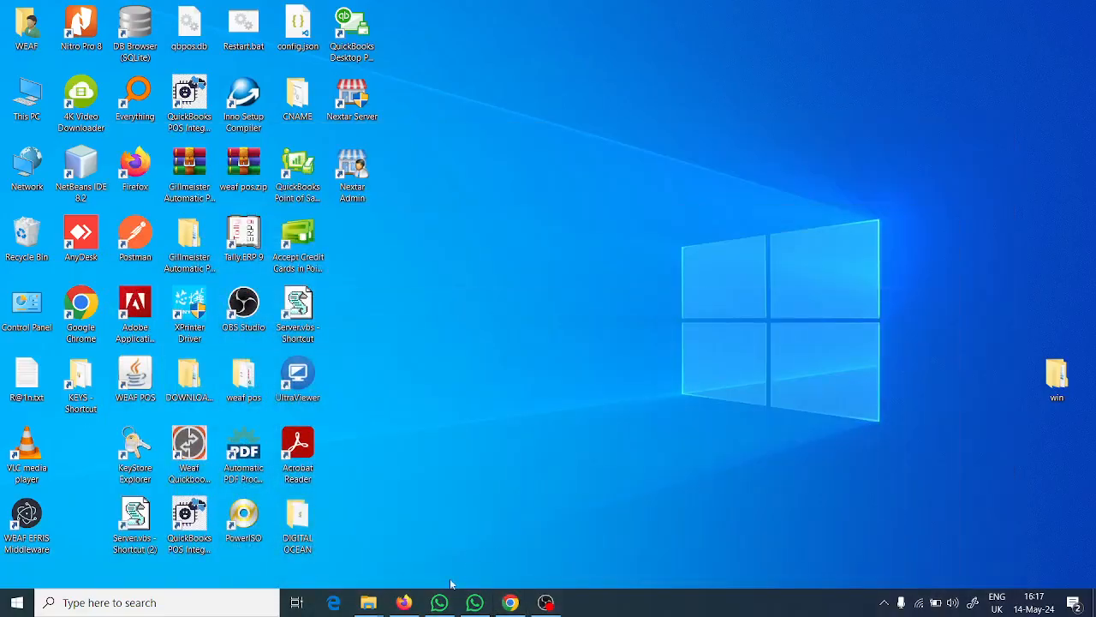
Switch to Firefox and look through the Weafmall home page, from the top banners through the featured categories to the New Products section
left_click(406, 604)
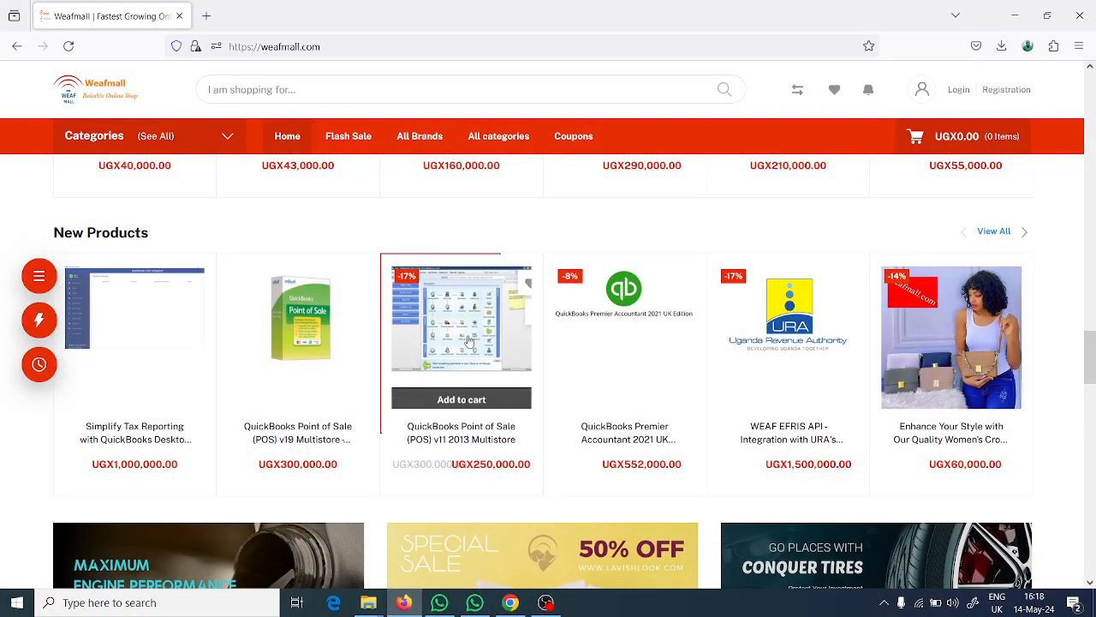
scroll(469, 341, "up", 8)
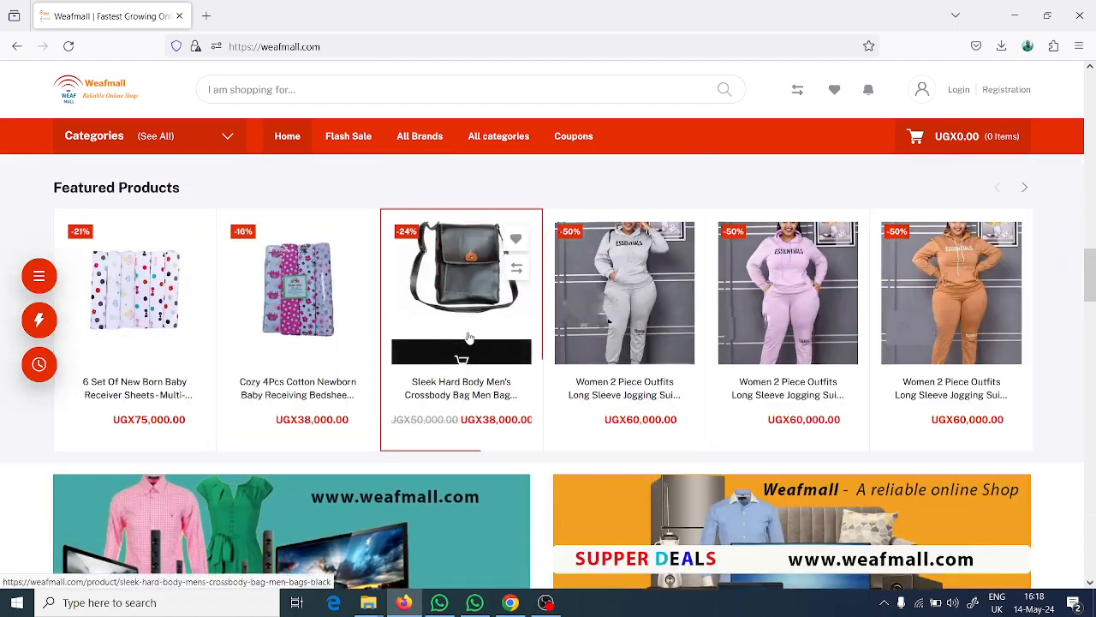
scroll(469, 341, "up", 6)
scroll(467, 337, "up", 8)
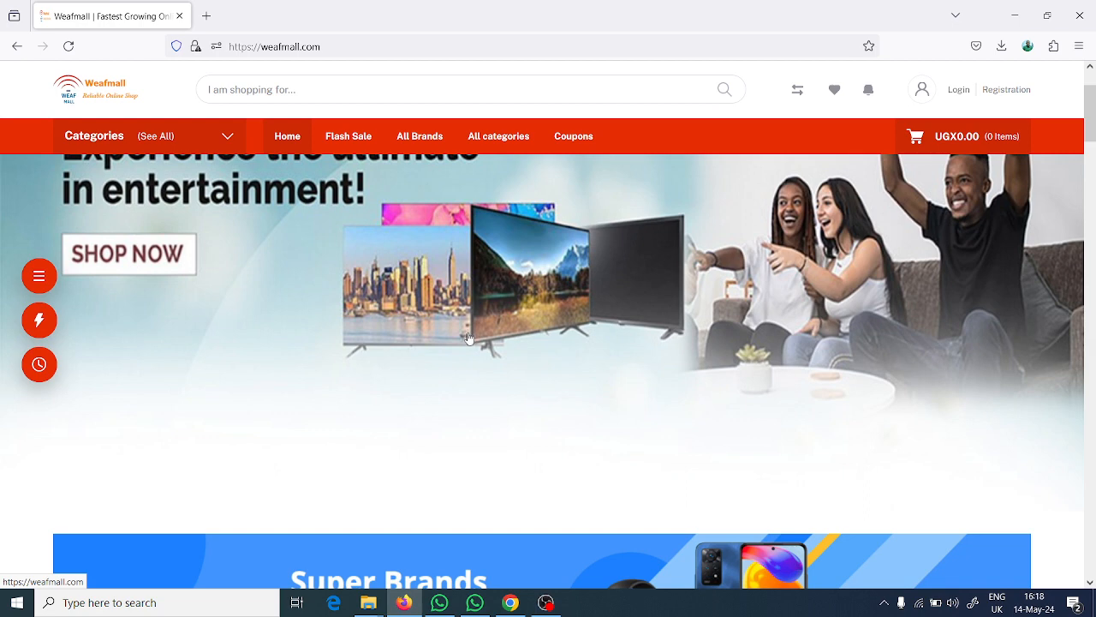
scroll(495, 364, "up", 2)
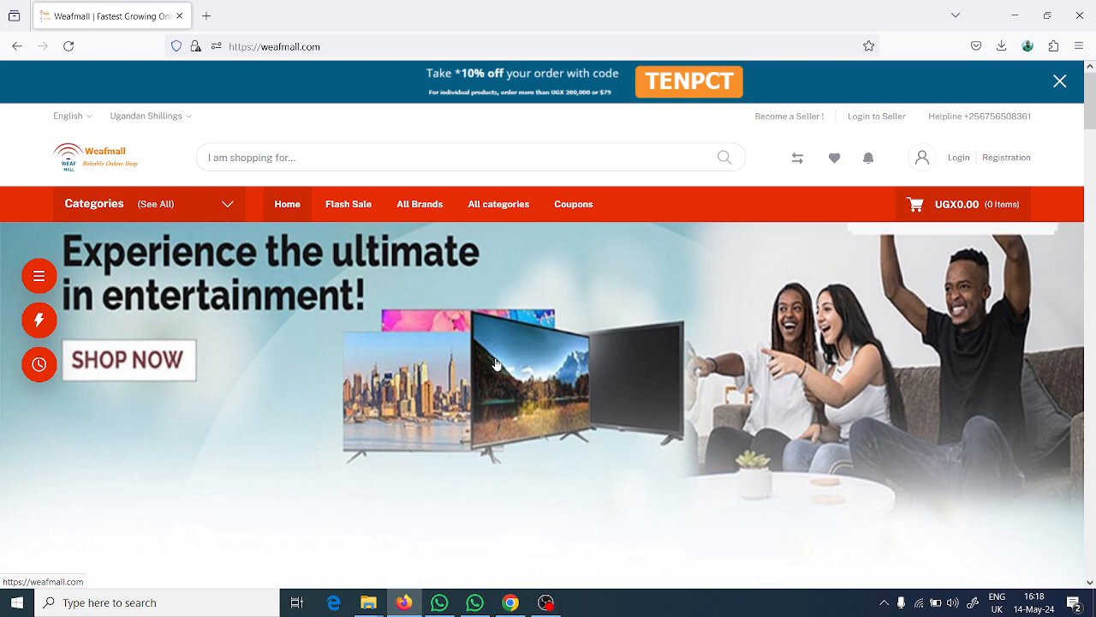
scroll(495, 364, "down", 5)
scroll(495, 364, "up", 5)
scroll(399, 310, "down", 1)
scroll(395, 306, "down", 5)
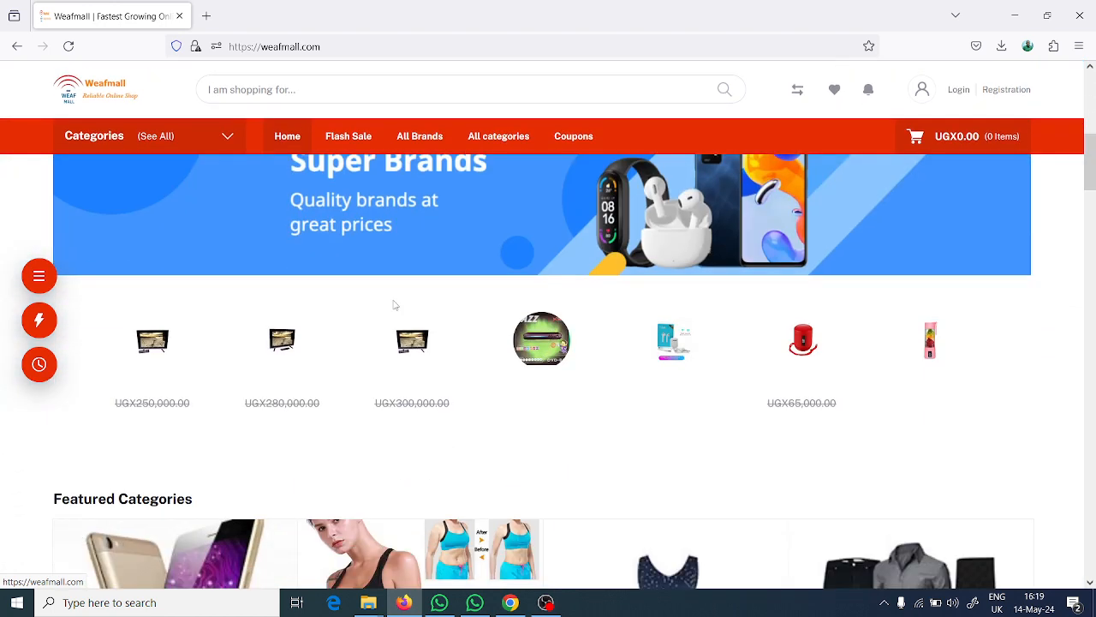
scroll(395, 305, "down", 5)
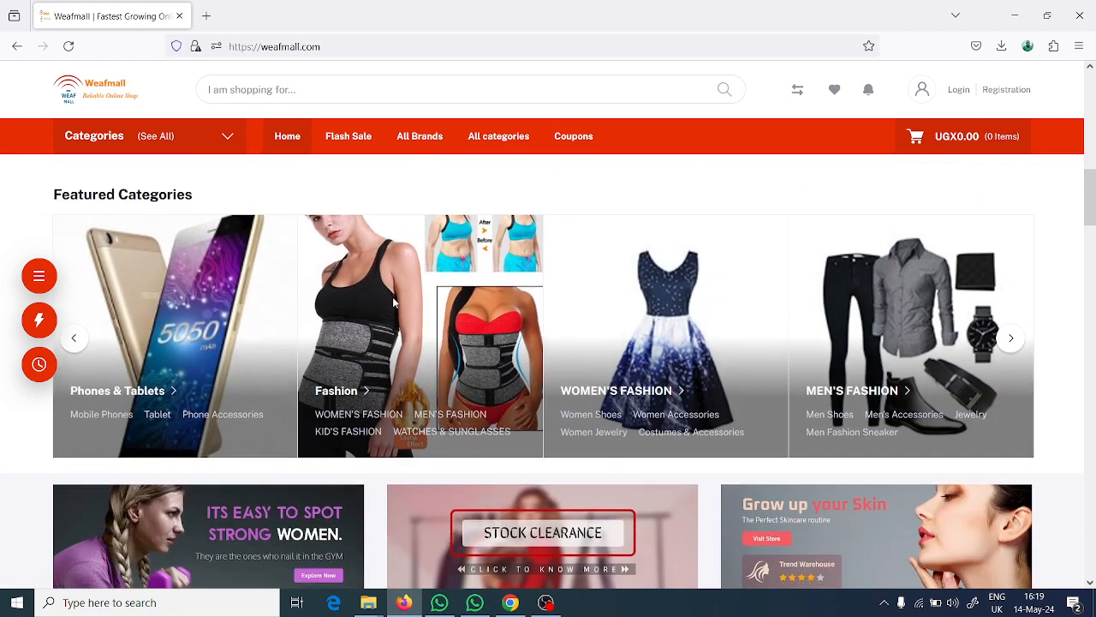
scroll(394, 302, "down", 5)
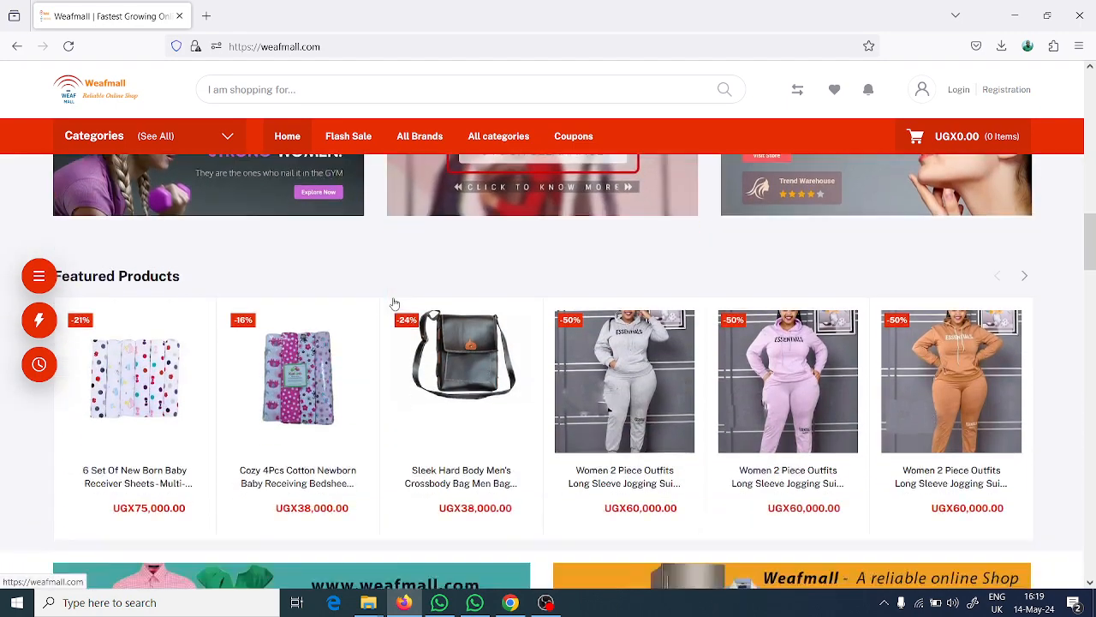
scroll(395, 303, "down", 1)
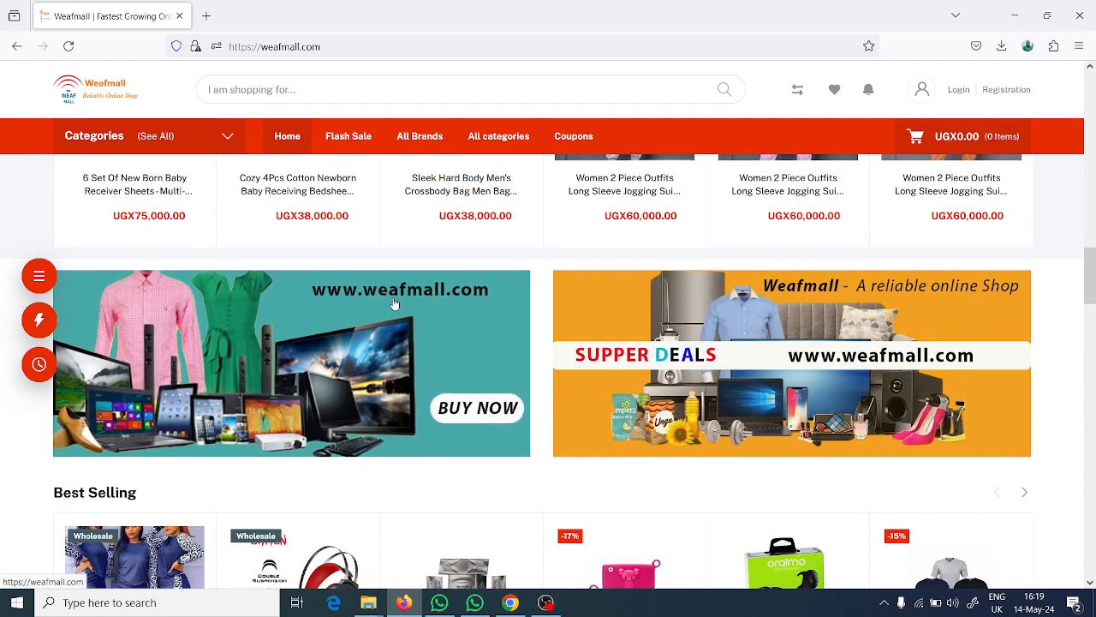
scroll(394, 303, "down", 5)
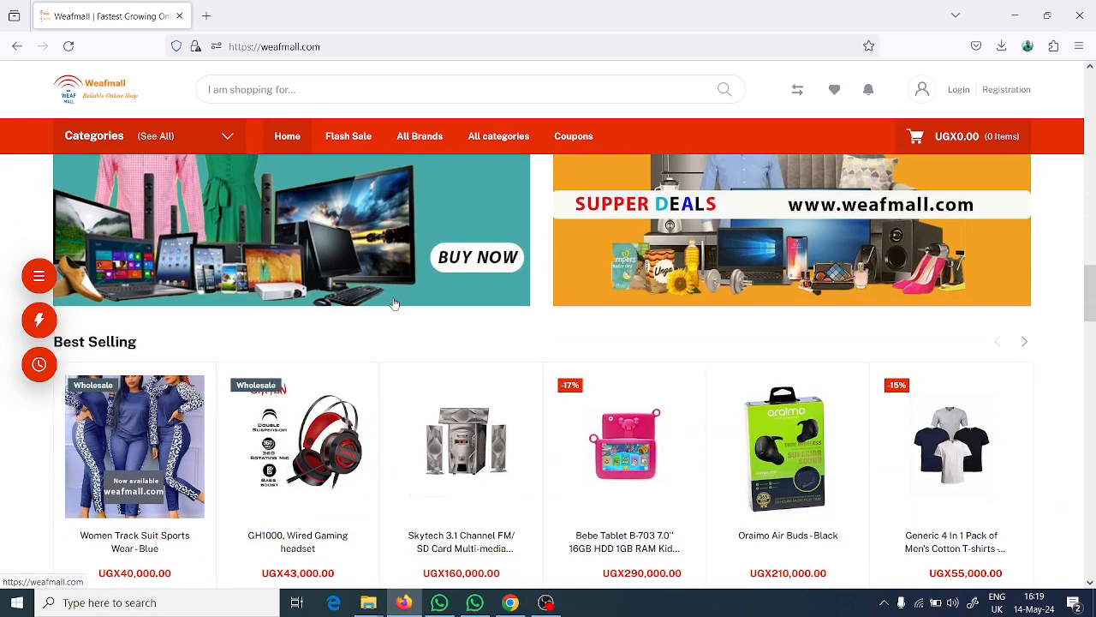
scroll(394, 302, "down", 1)
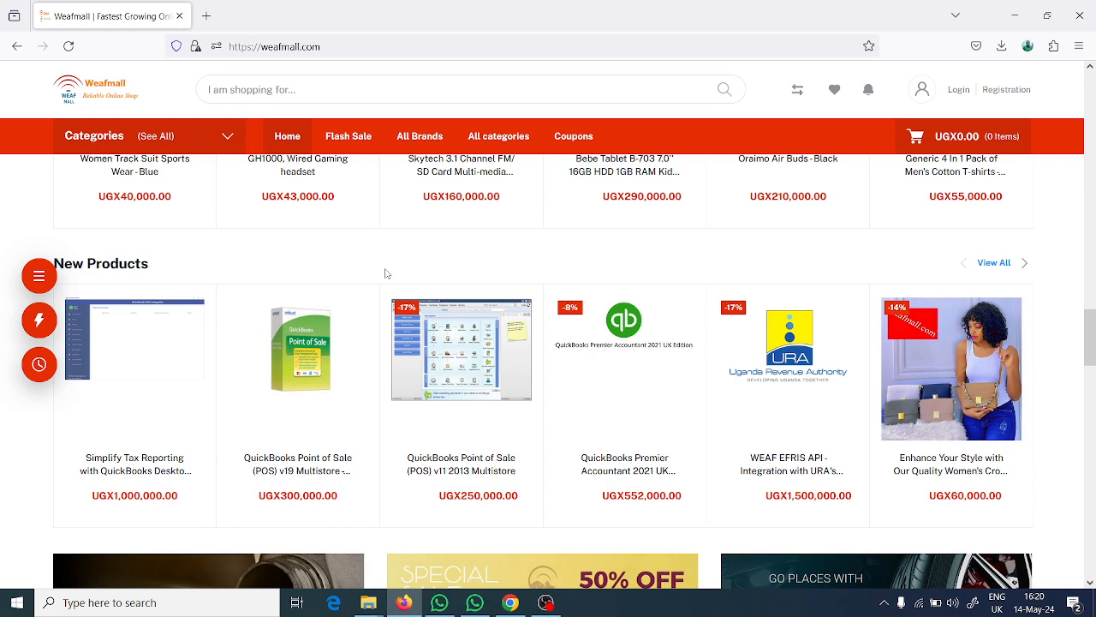
Log in to the Weafmall shop through Google using the Weaf mall account
scroll(483, 184, "up", 10)
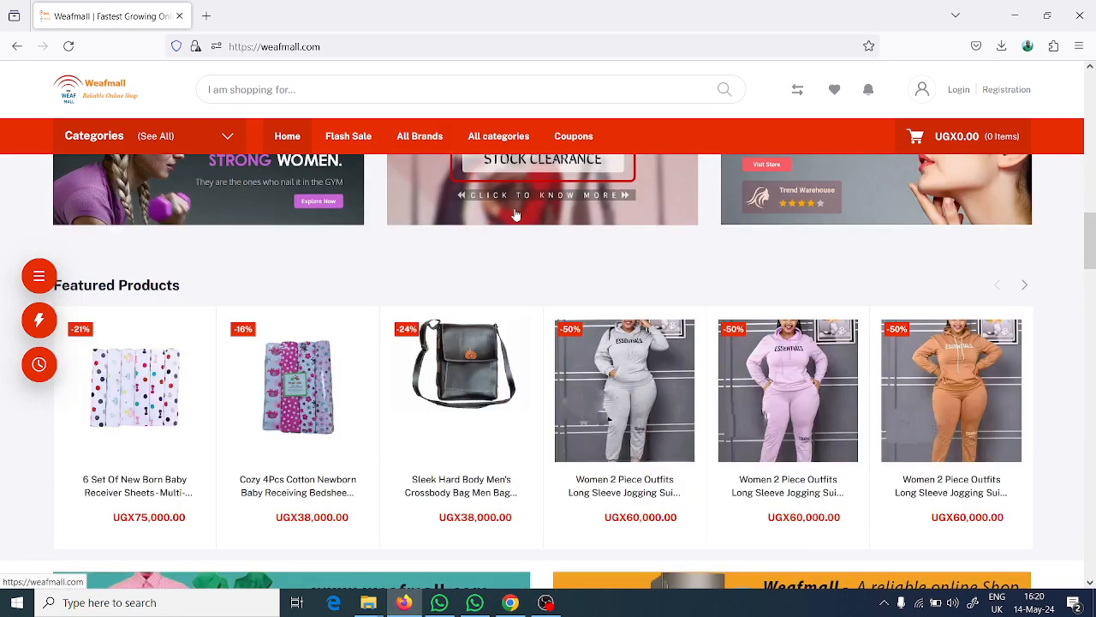
scroll(517, 214, "up", 5)
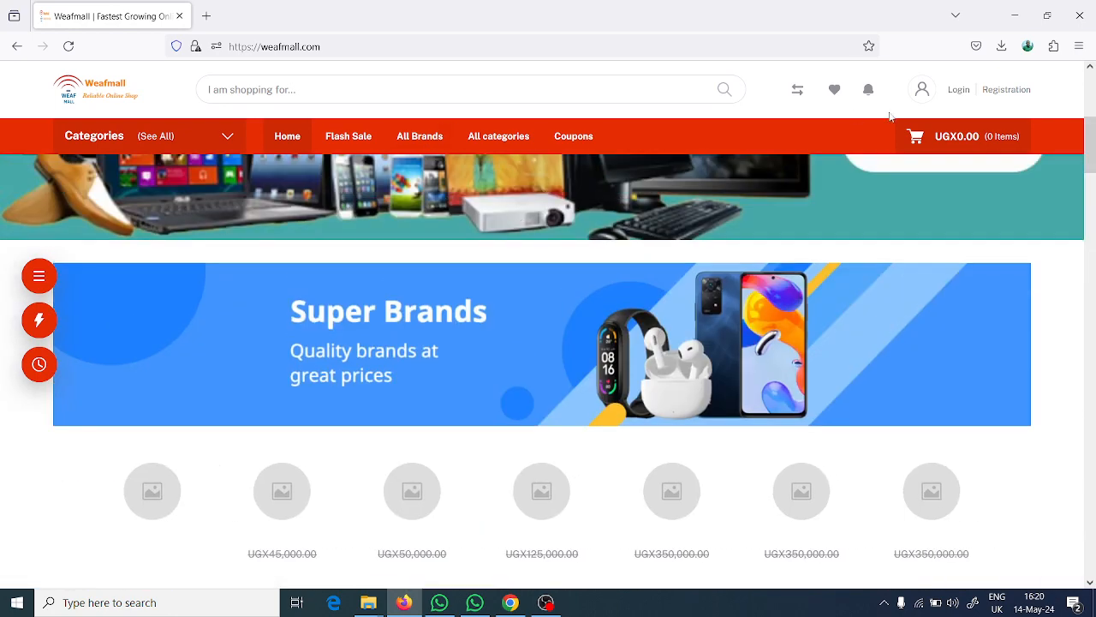
left_click(957, 91)
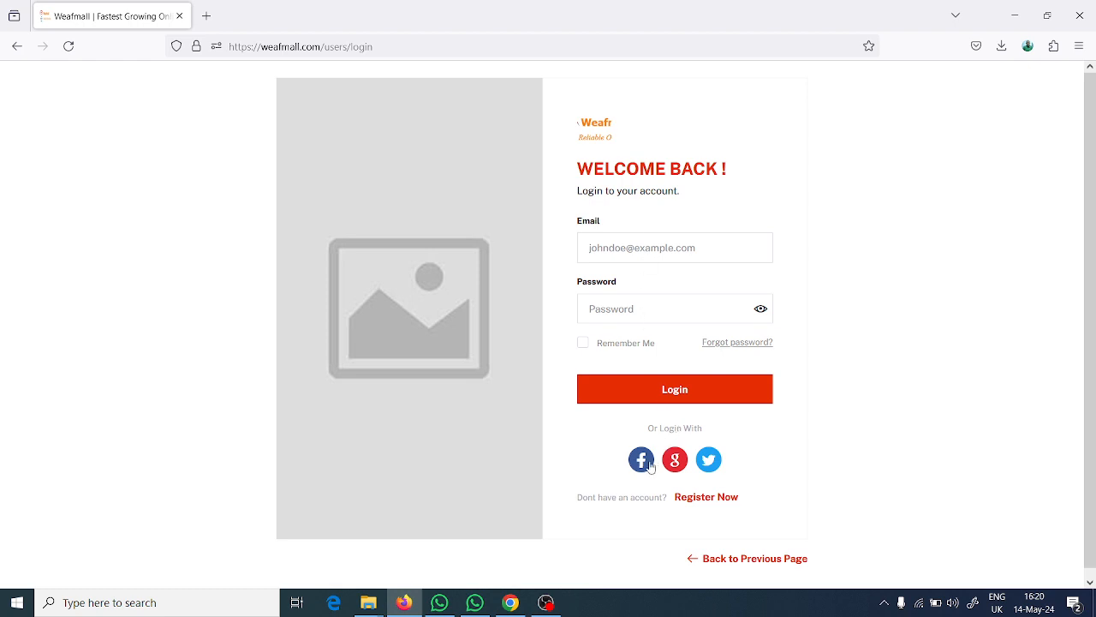
left_click(677, 466)
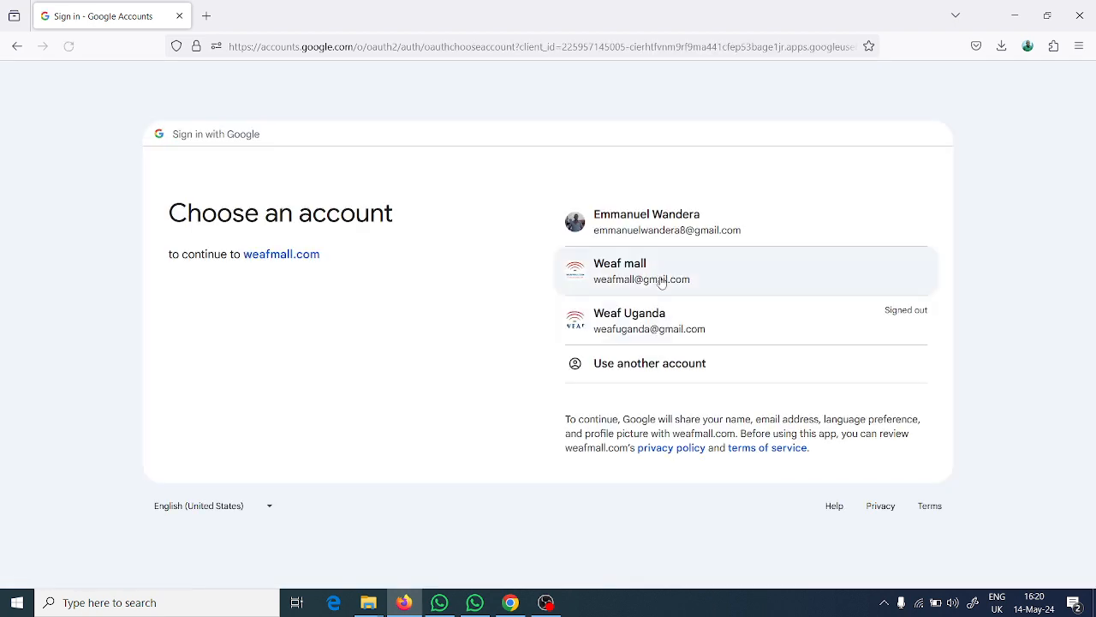
left_click(662, 283)
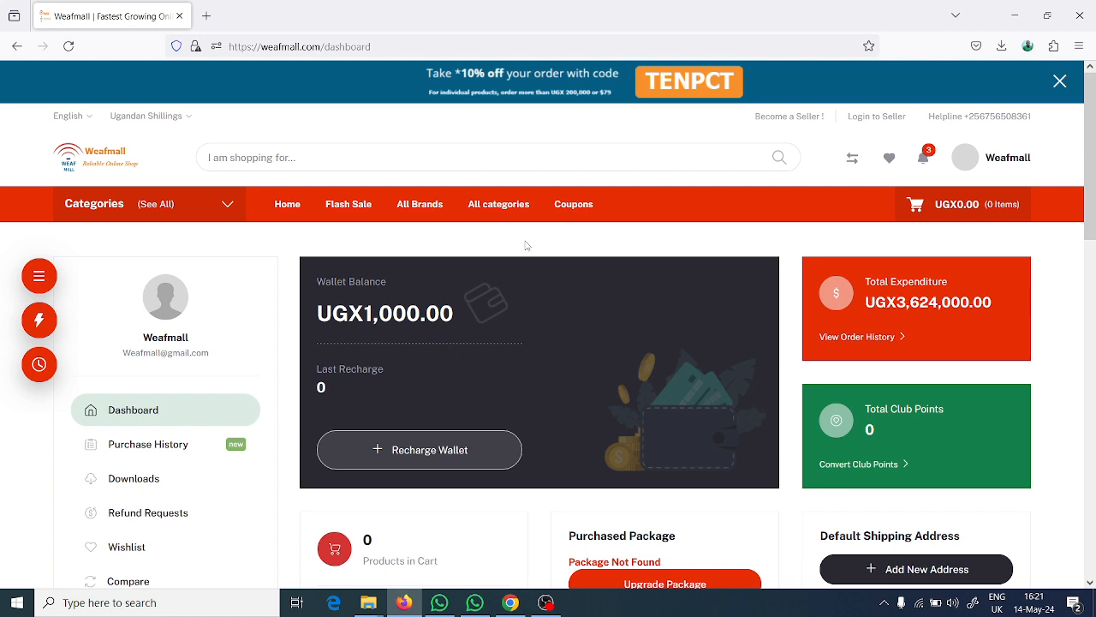
Look over the account dashboard, including the wallet balance, order figures and the list of account sections
scroll(526, 245, "down", 1)
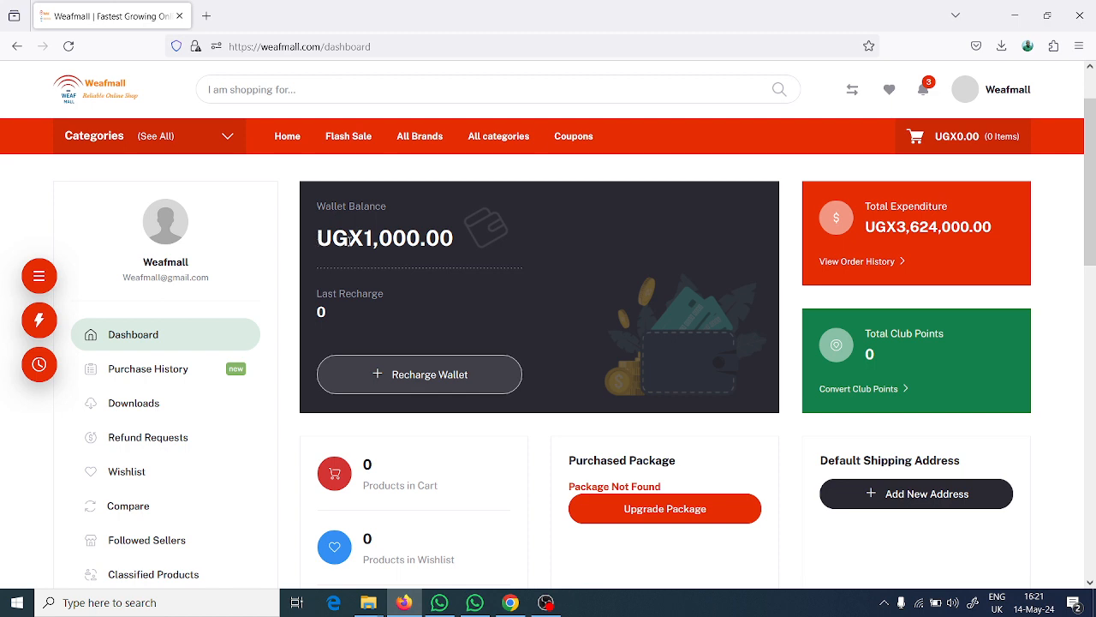
left_click_drag(318, 240, 426, 241)
scroll(433, 240, "down", 1)
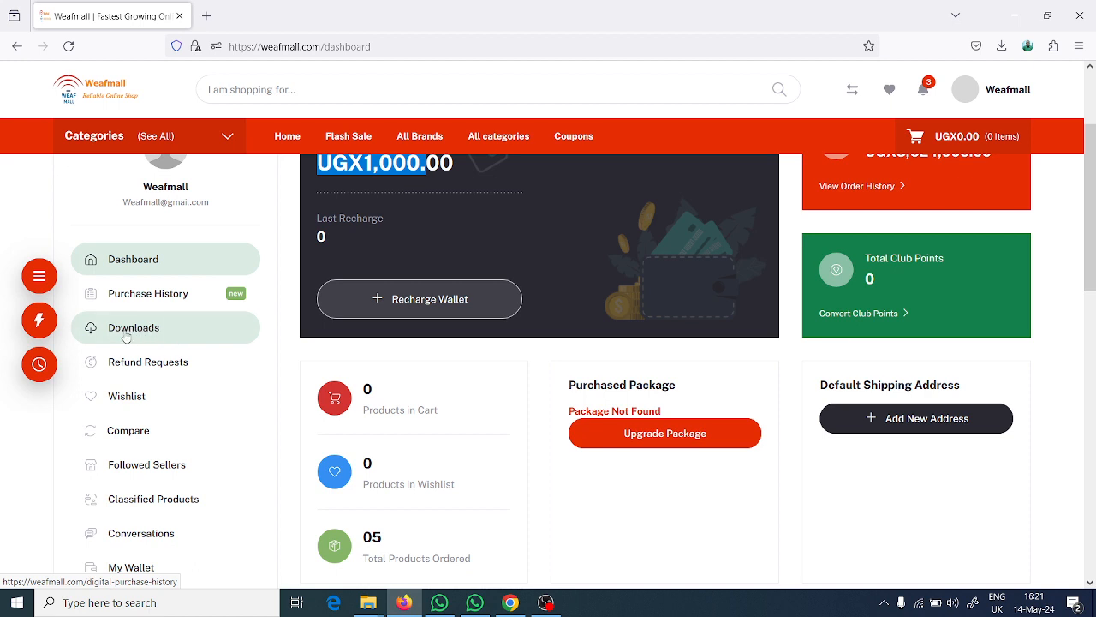
scroll(126, 336, "down", 2)
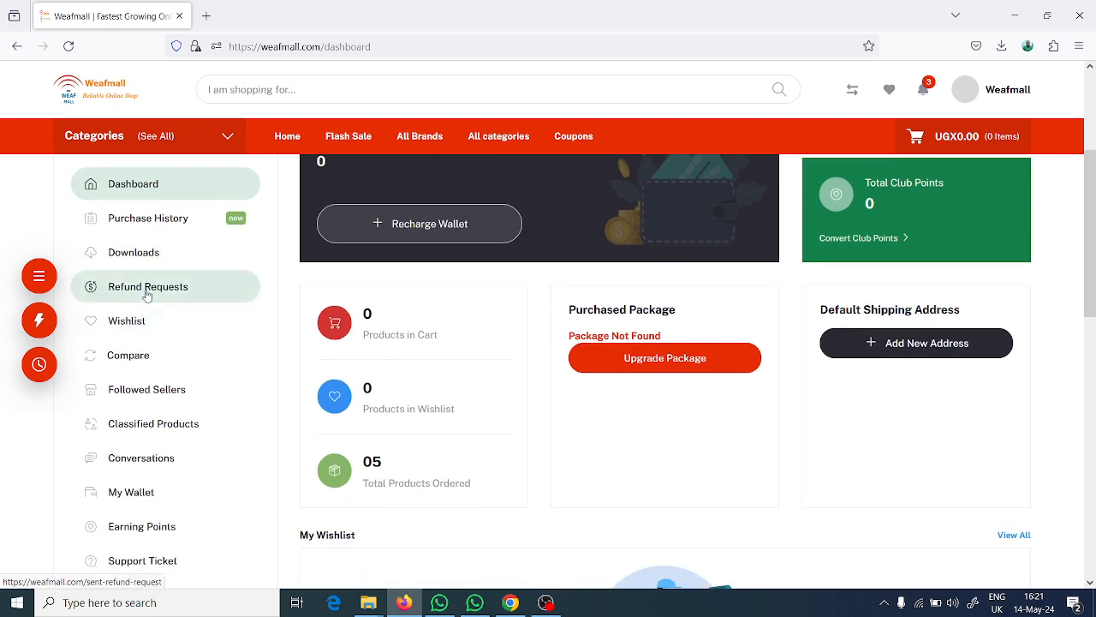
scroll(180, 293, "down", 2)
scroll(215, 289, "up", 2)
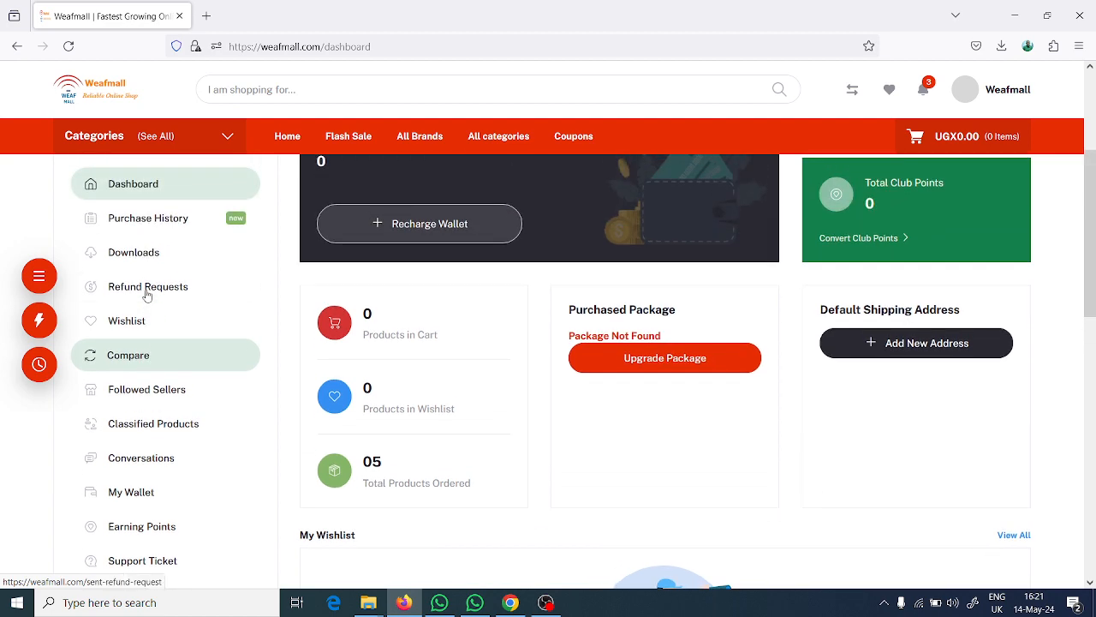
scroll(253, 343, "up", 6)
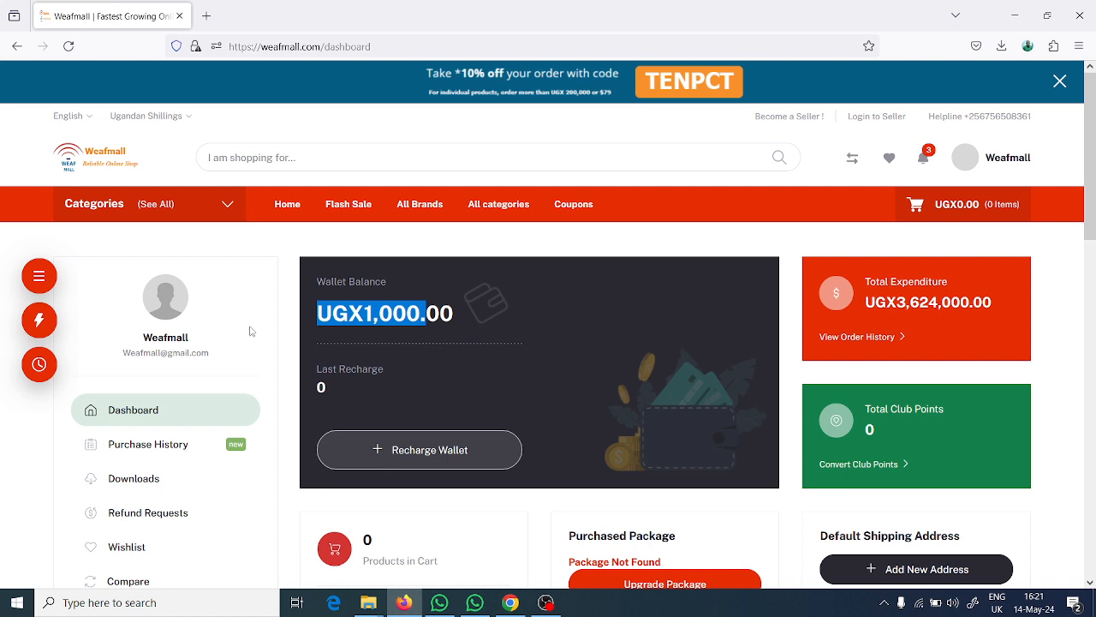
Search the shop for QUICKBOOK, open the QuickBooks Premier Accountant 2021 UK Edition product page and look over its price and purchase options
left_click(325, 160)
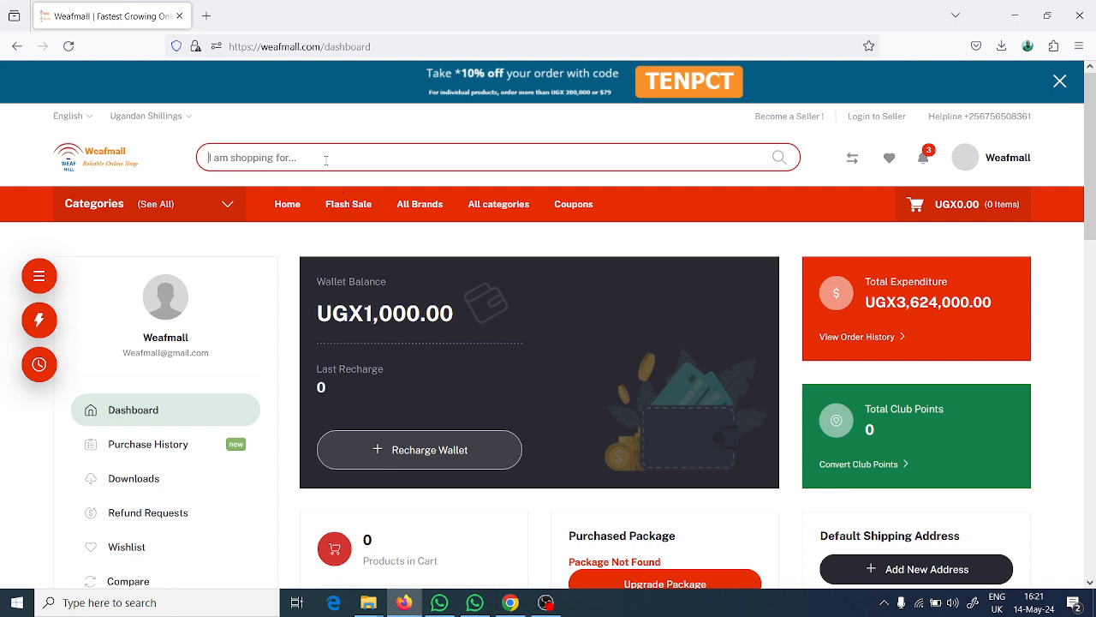
type("QUI")
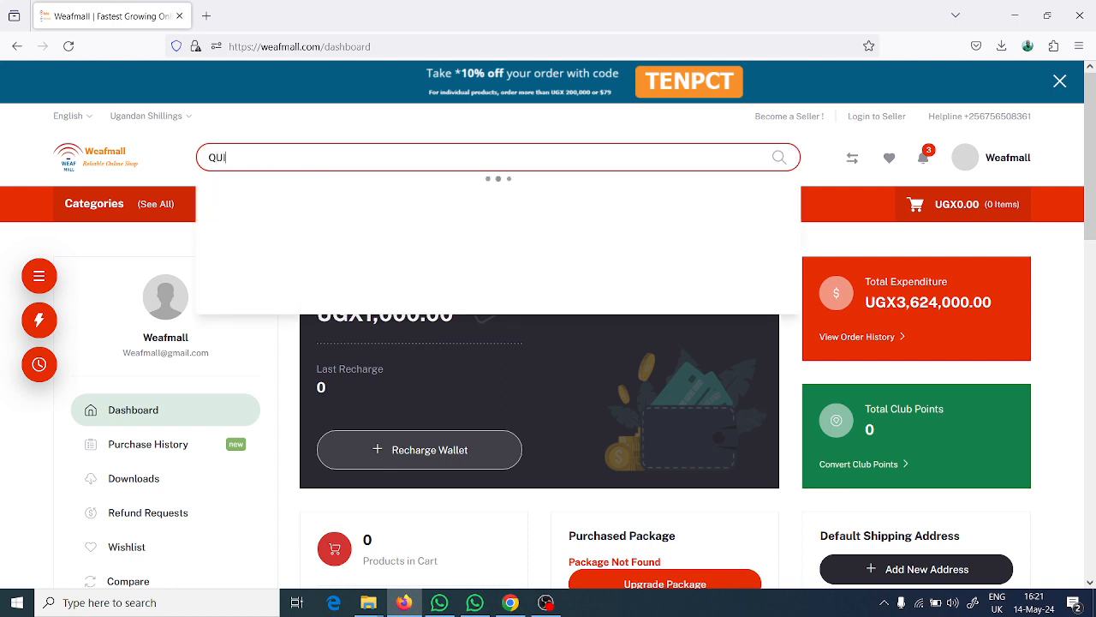
type("CKBOOK")
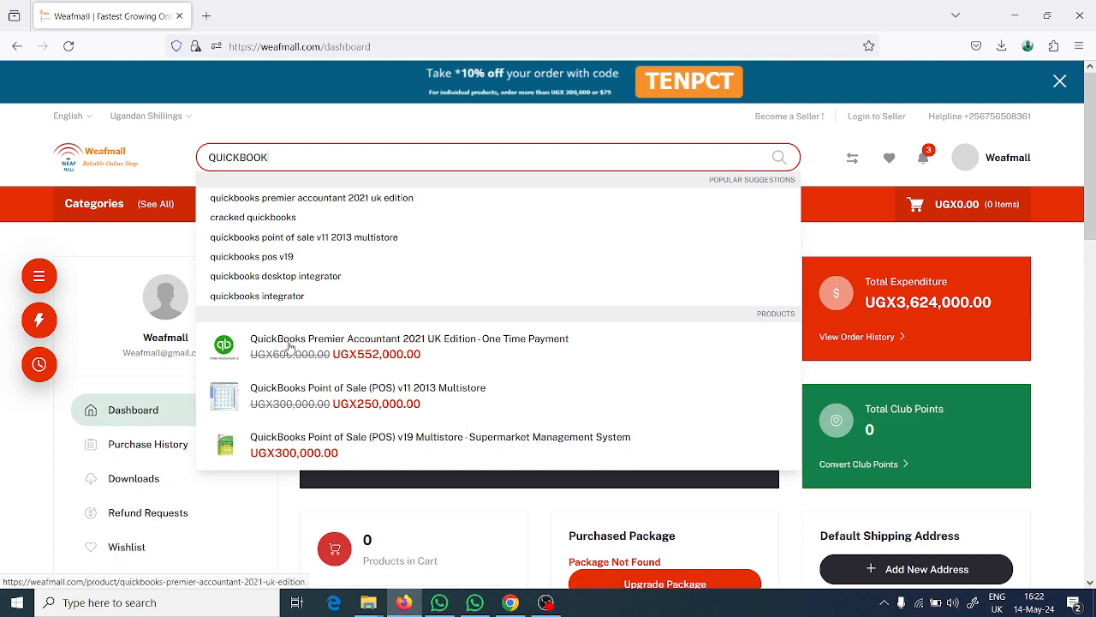
left_click(290, 347)
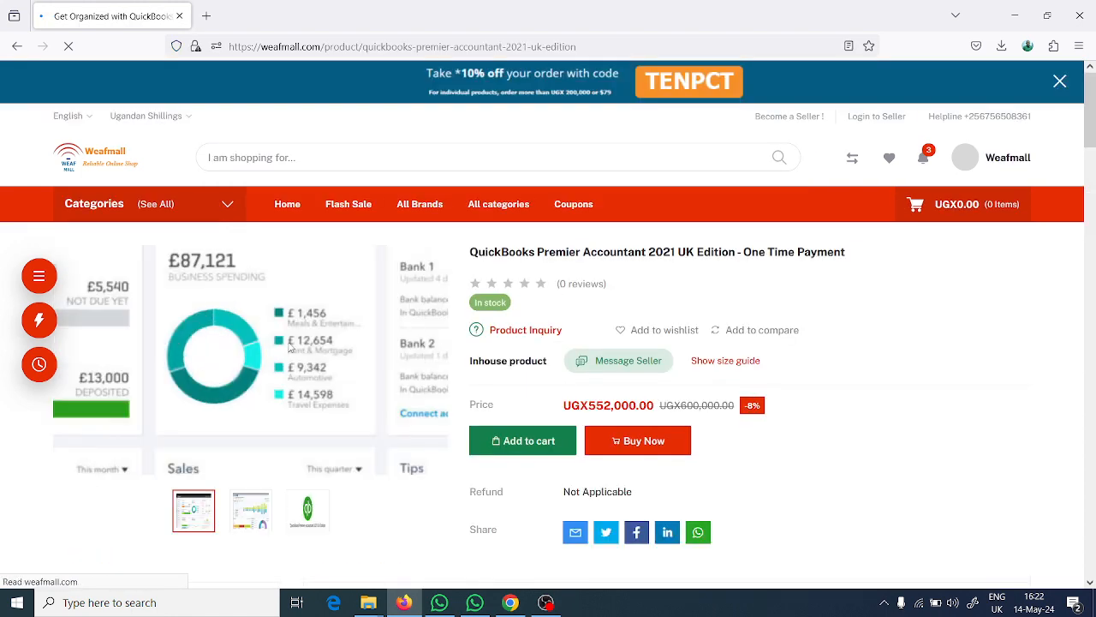
scroll(861, 347, "down", 3)
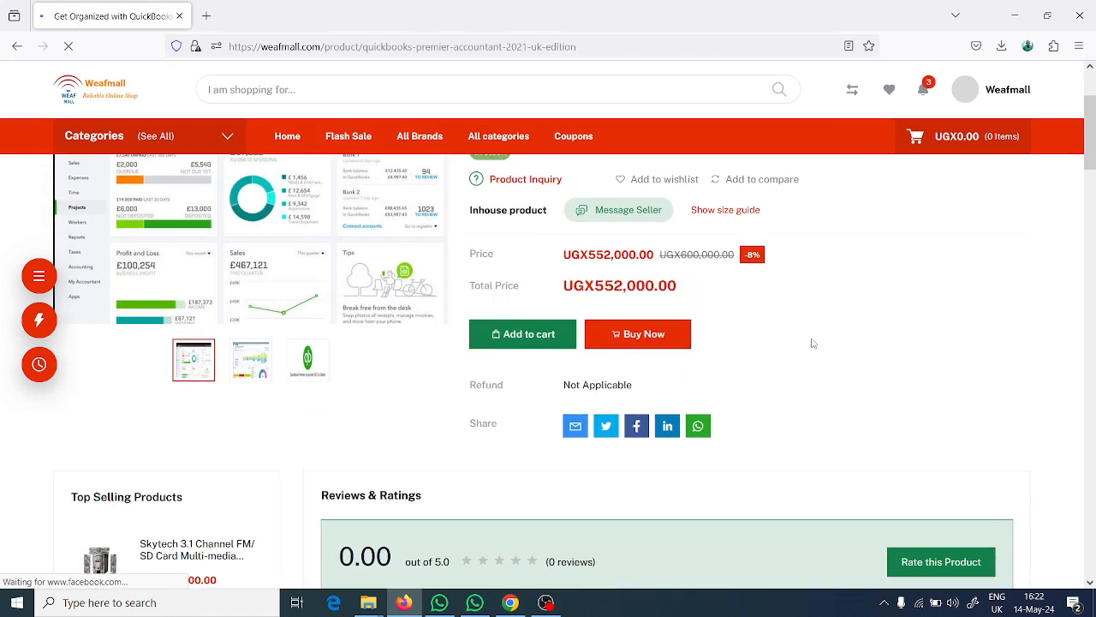
scroll(581, 267, "up", 3)
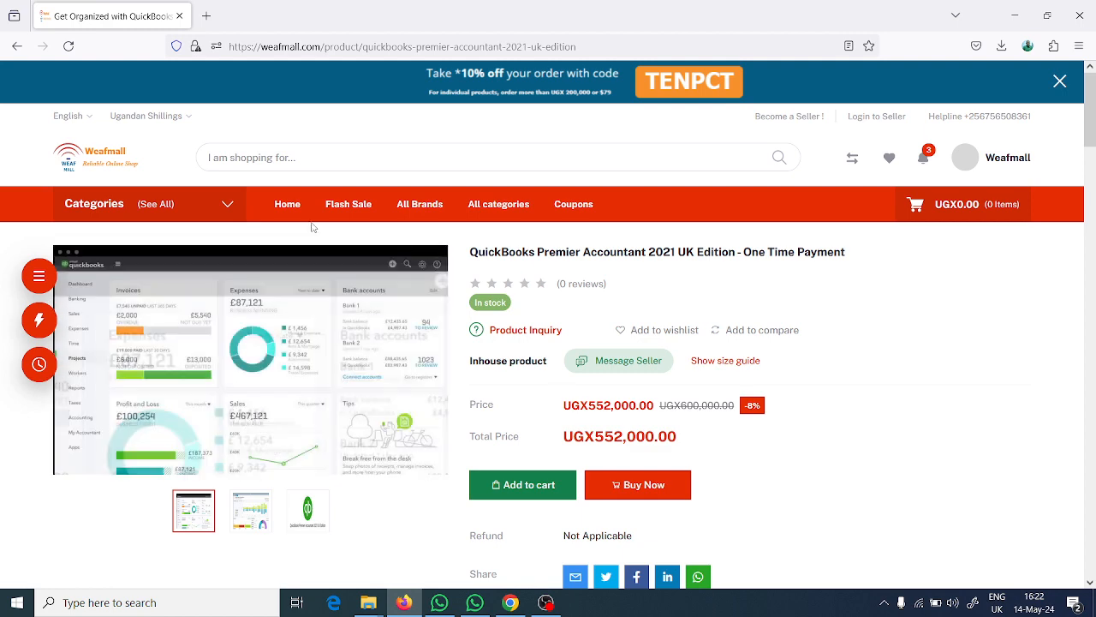
Switch the shop's display currency from Ugandan Shillings to Euro and after that to U.S. Dollar
left_click(189, 122)
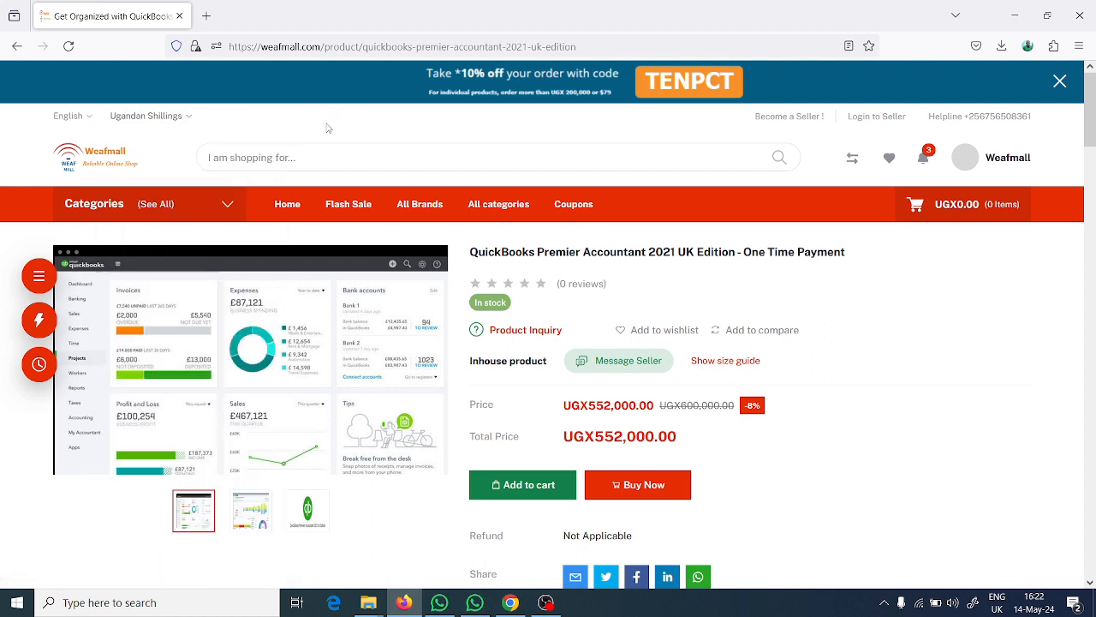
left_click(330, 128)
left_click(189, 122)
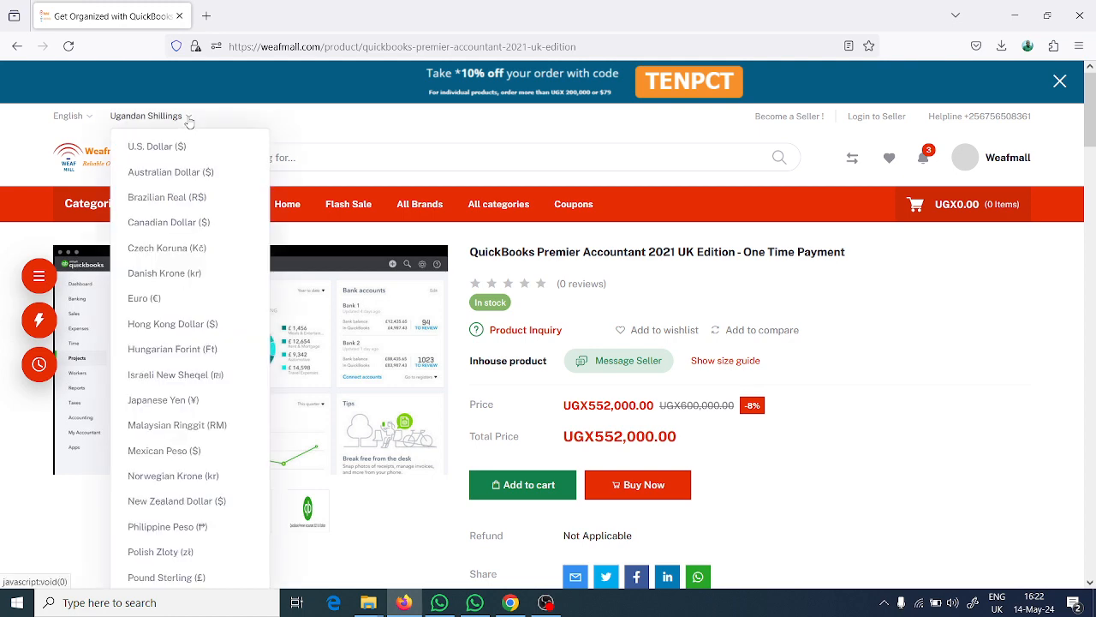
scroll(200, 267, "down", 5)
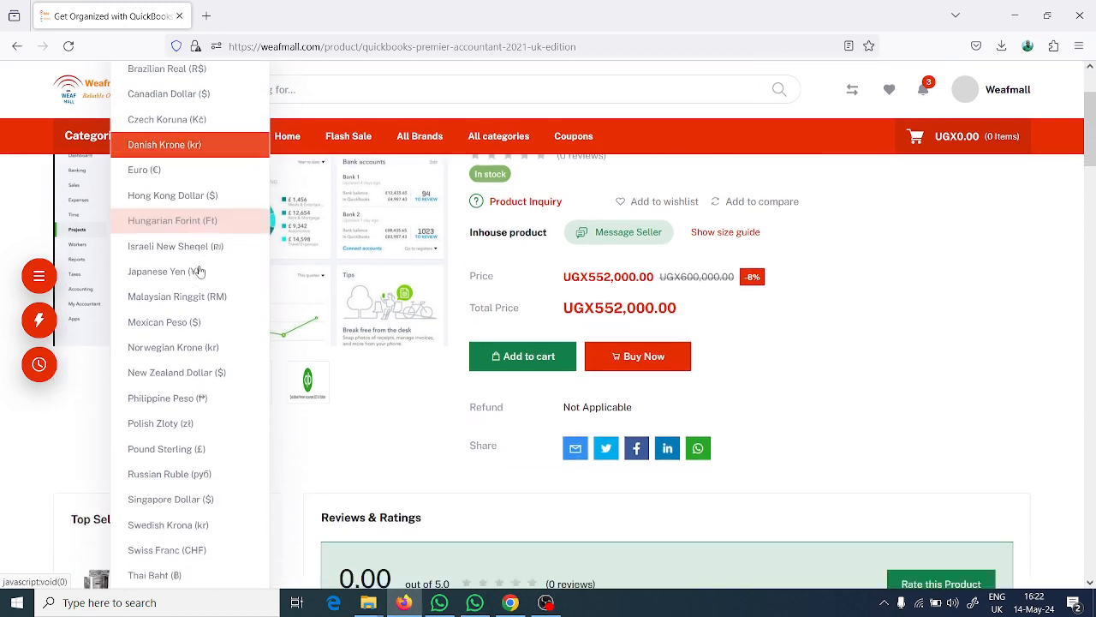
scroll(199, 270, "up", 5)
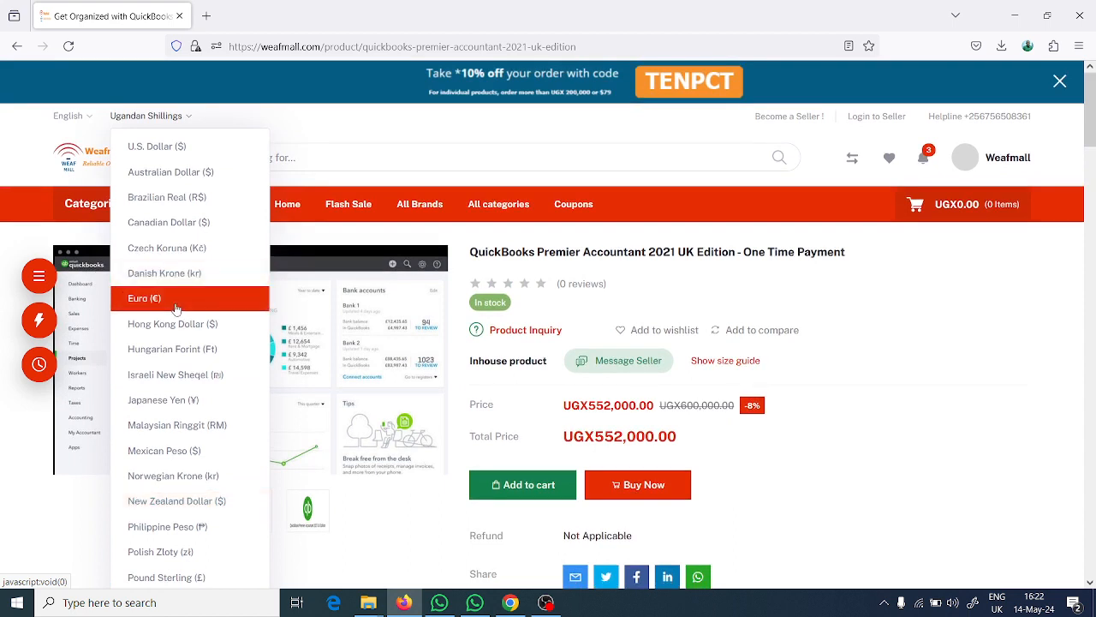
left_click(159, 308)
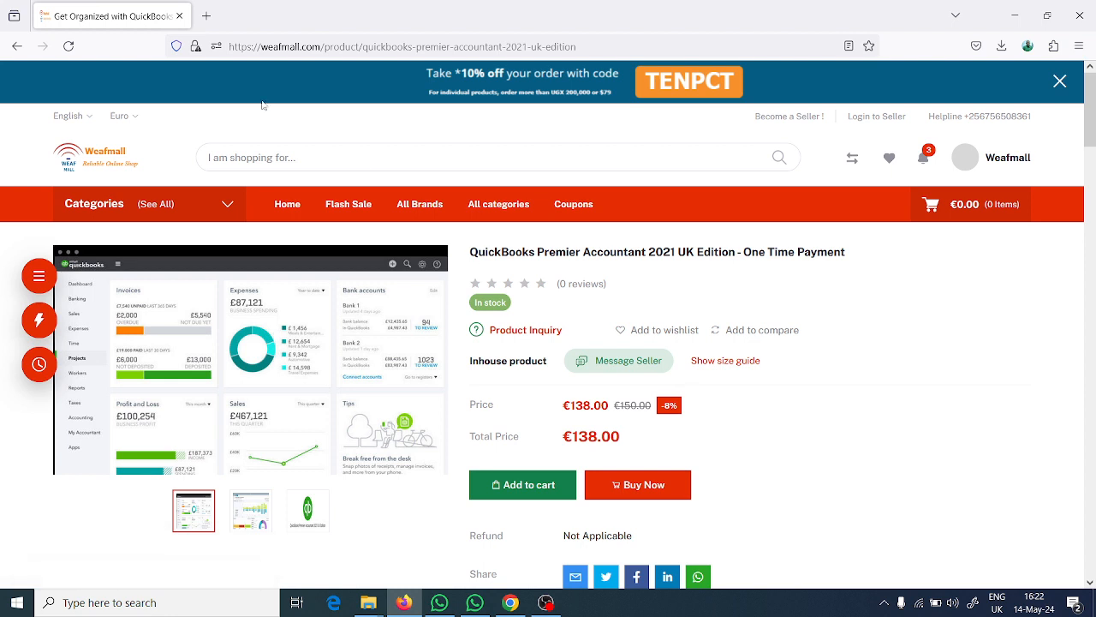
left_click(135, 117)
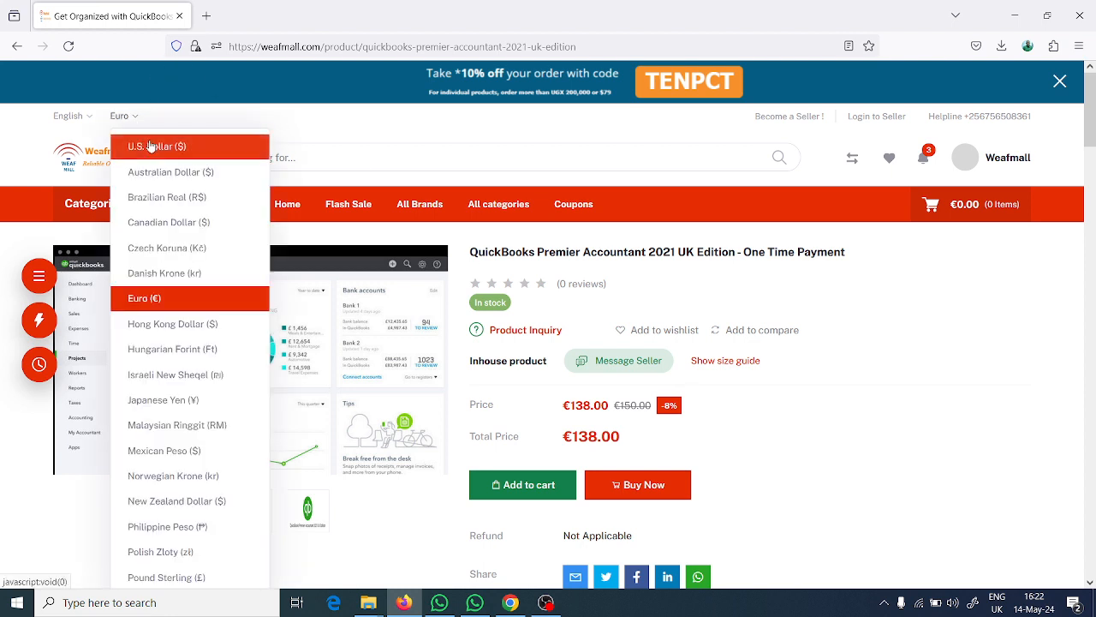
left_click(149, 144)
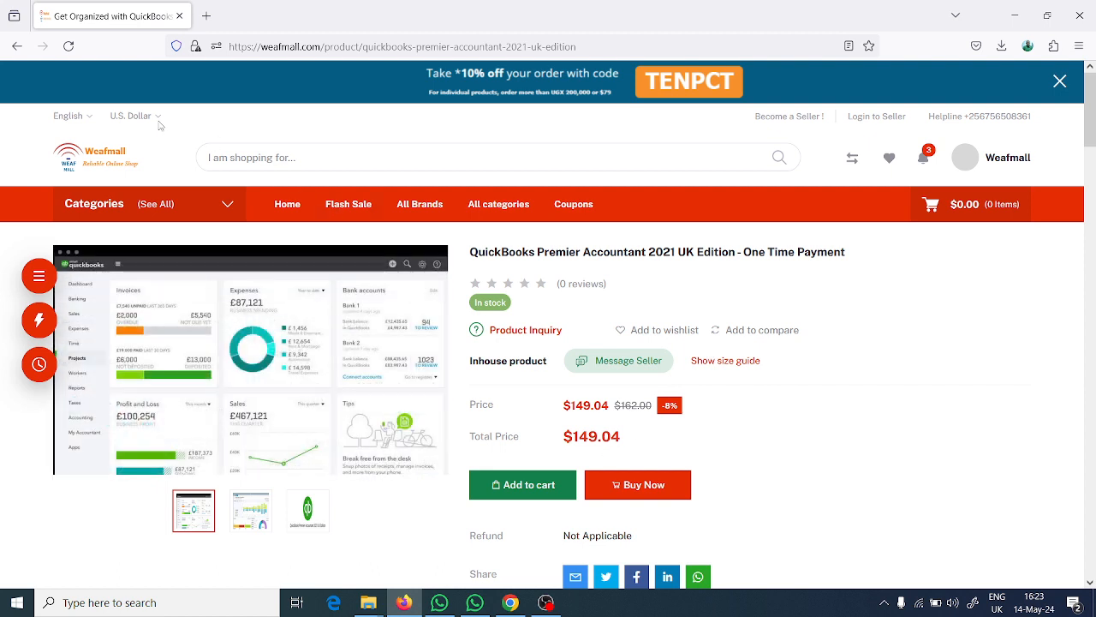
Open the Weafmall home page in a separate tab, look over its featured categories and product sections, and close that tab
right_click(90, 154)
left_click(120, 161)
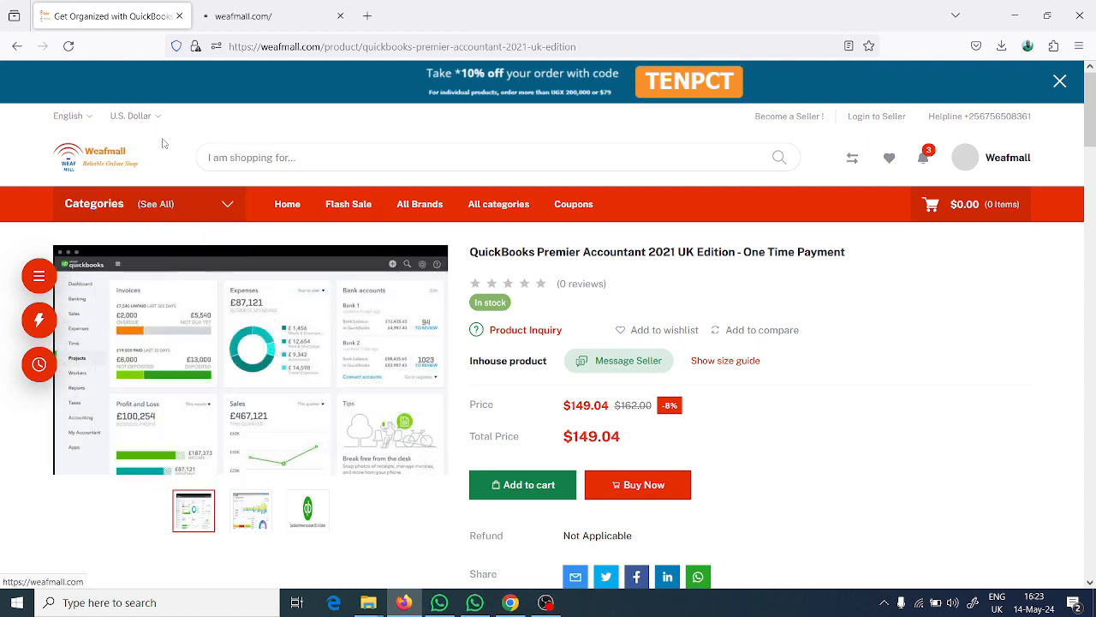
left_click(251, 18)
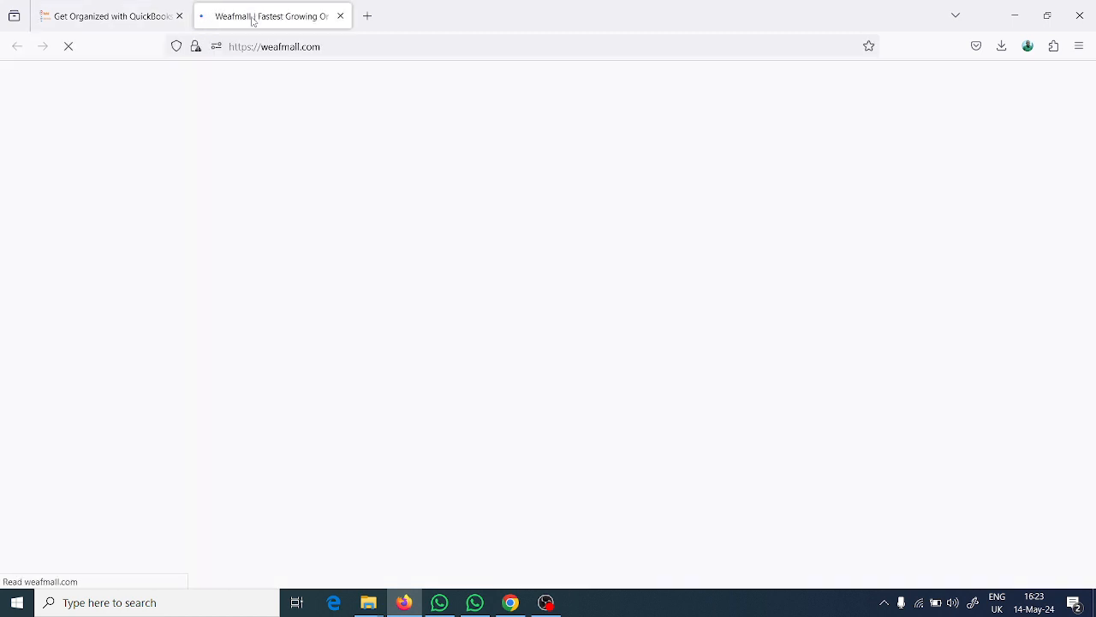
scroll(531, 207, "down", 5)
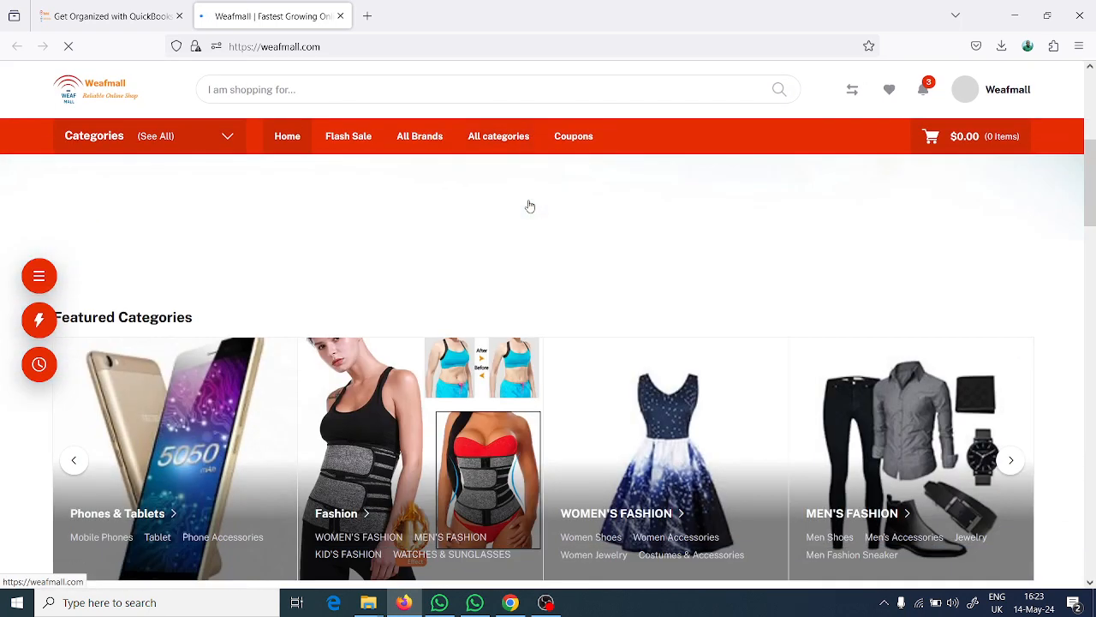
scroll(521, 202, "up", 3)
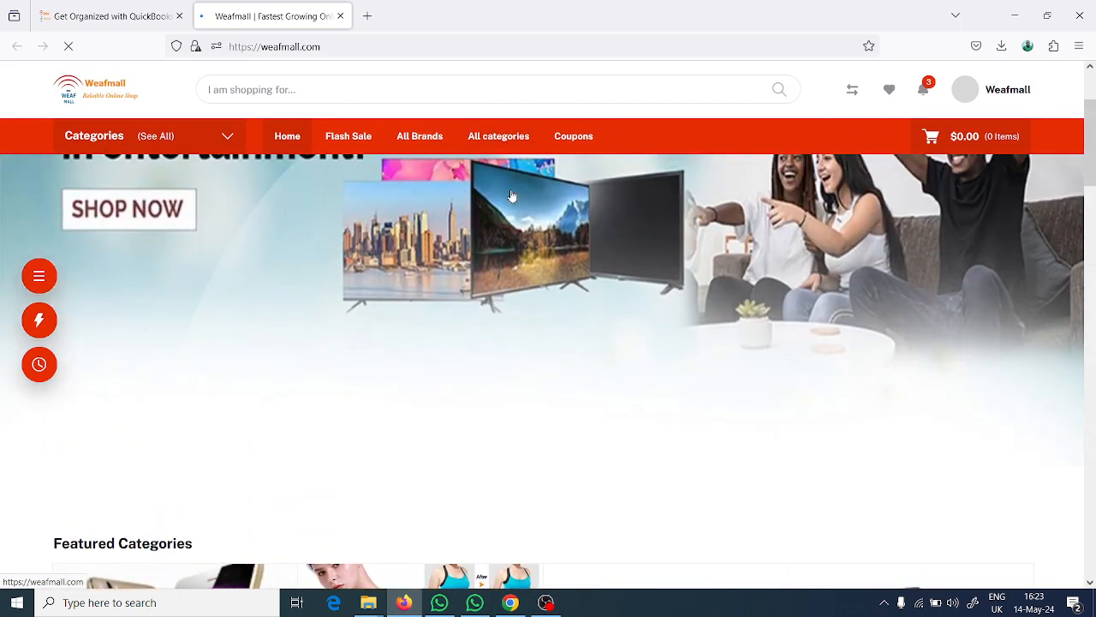
scroll(511, 196, "down", 6)
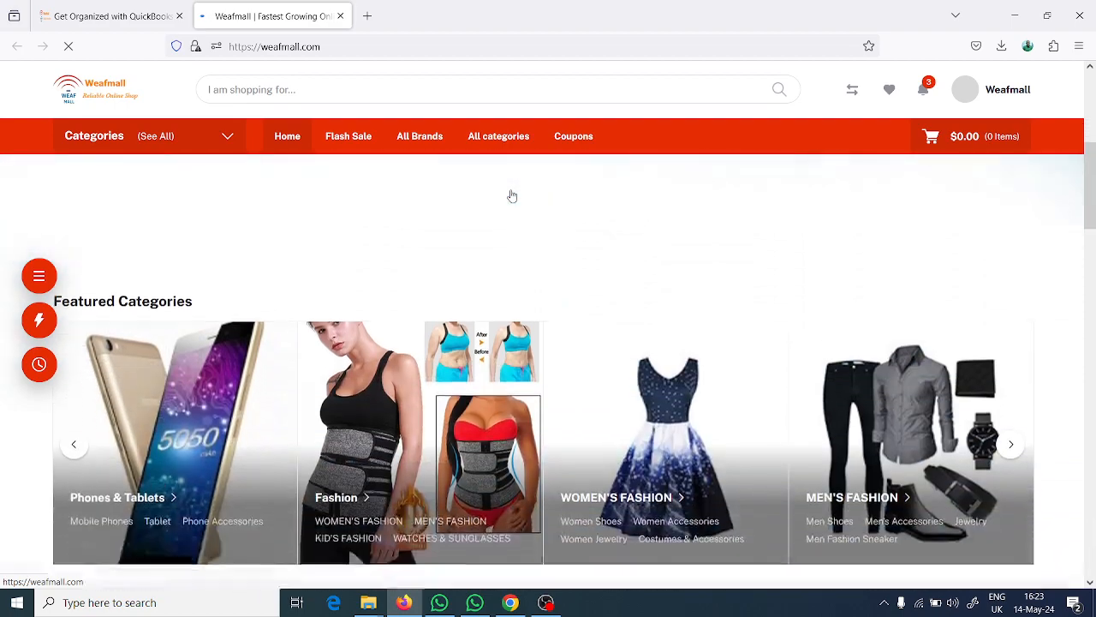
scroll(511, 196, "down", 4)
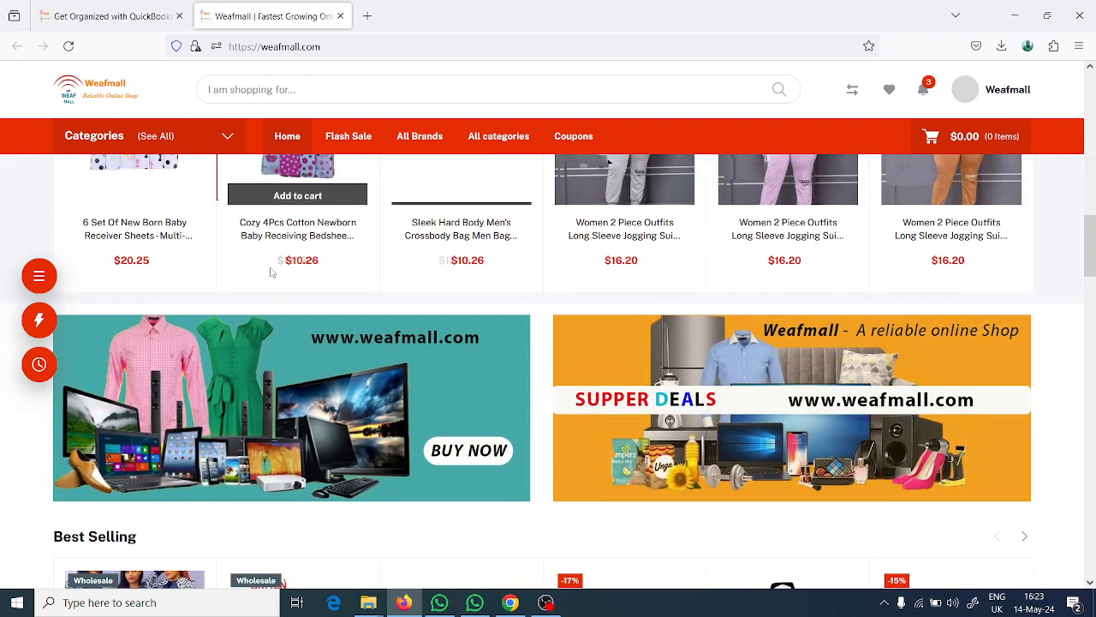
scroll(815, 271, "down", 4)
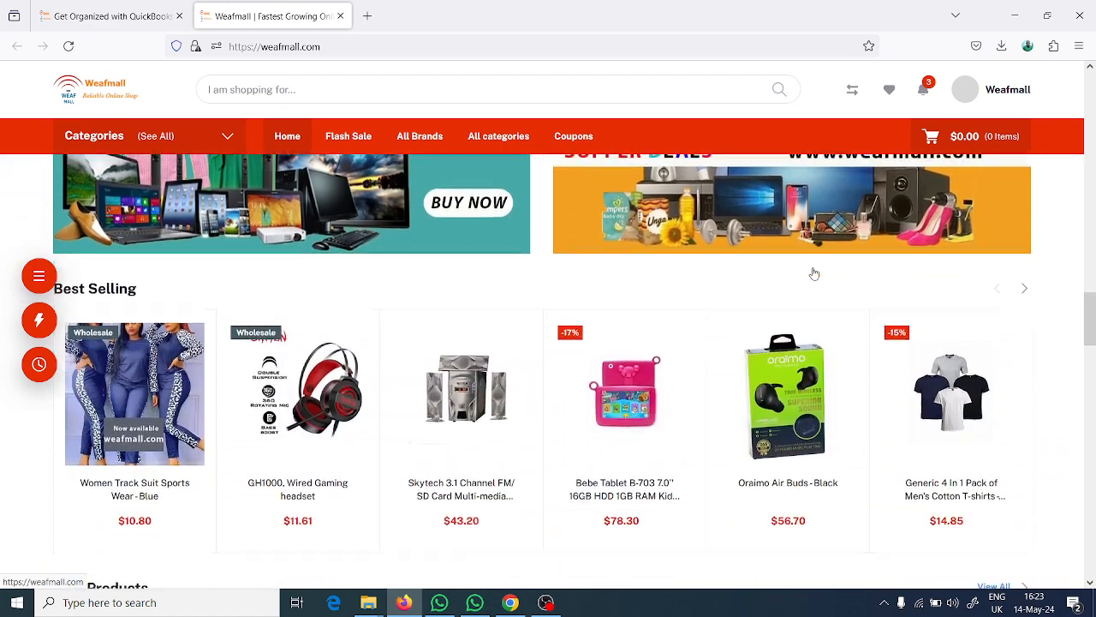
scroll(651, 274, "up", 3)
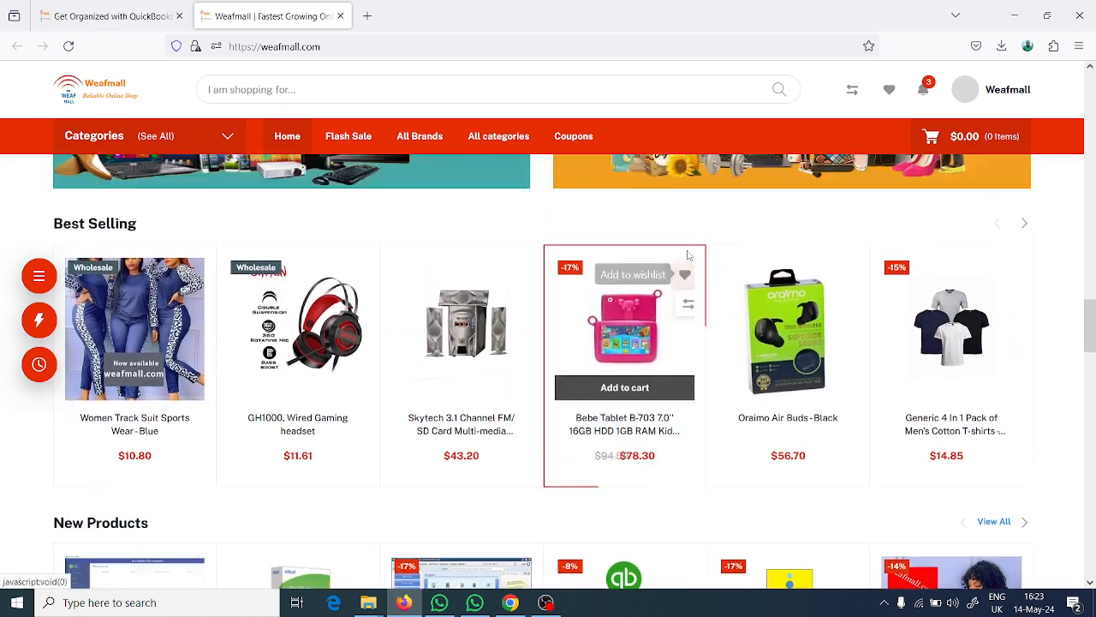
left_click(340, 17)
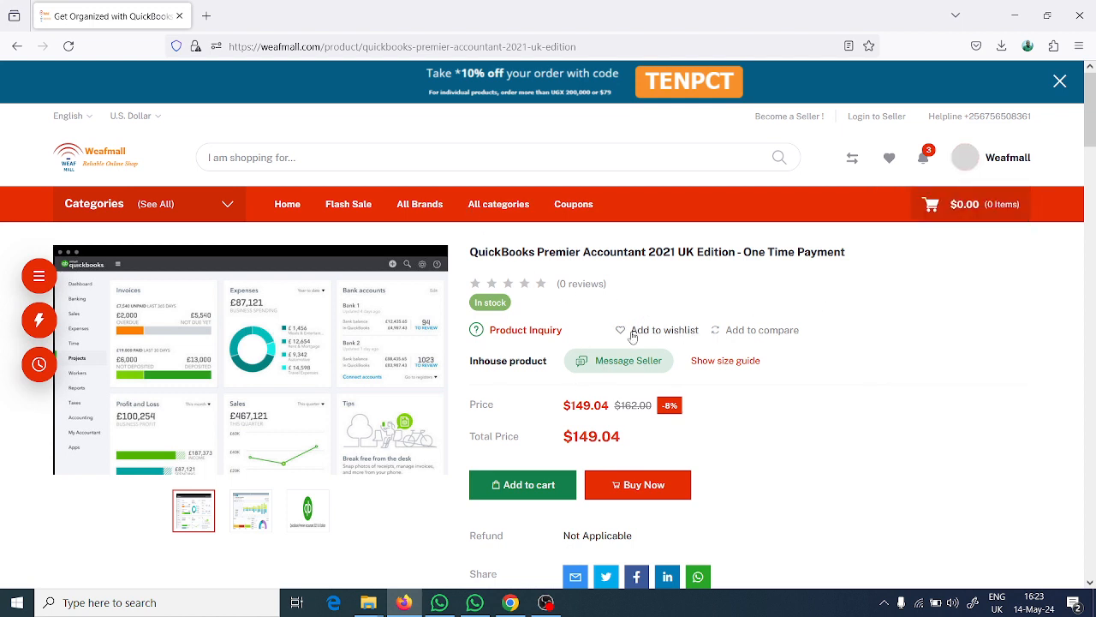
Add the QuickBooks Premier Accountant 2021 UK Edition to the cart, proceed to checkout and continue to the shipping information
left_click(530, 486)
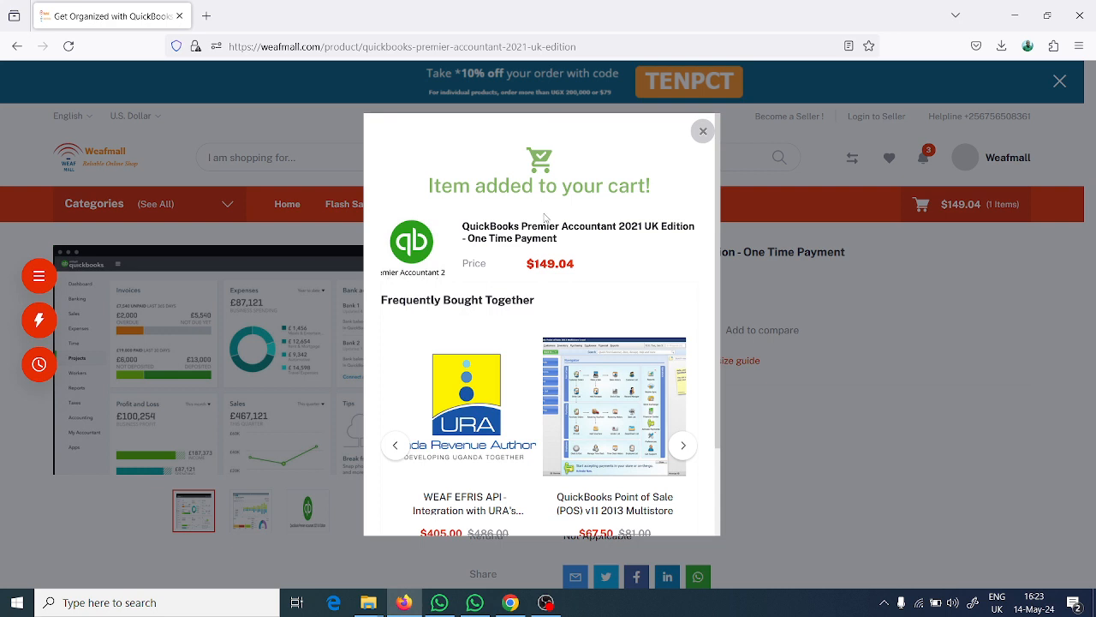
scroll(526, 220, "down", 2)
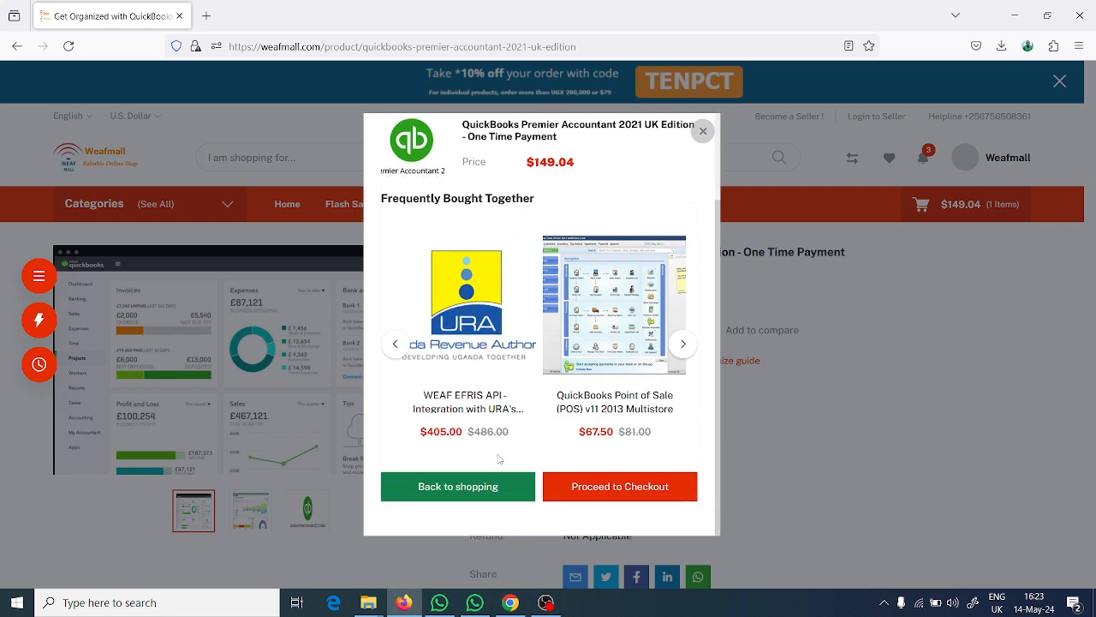
left_click(607, 495)
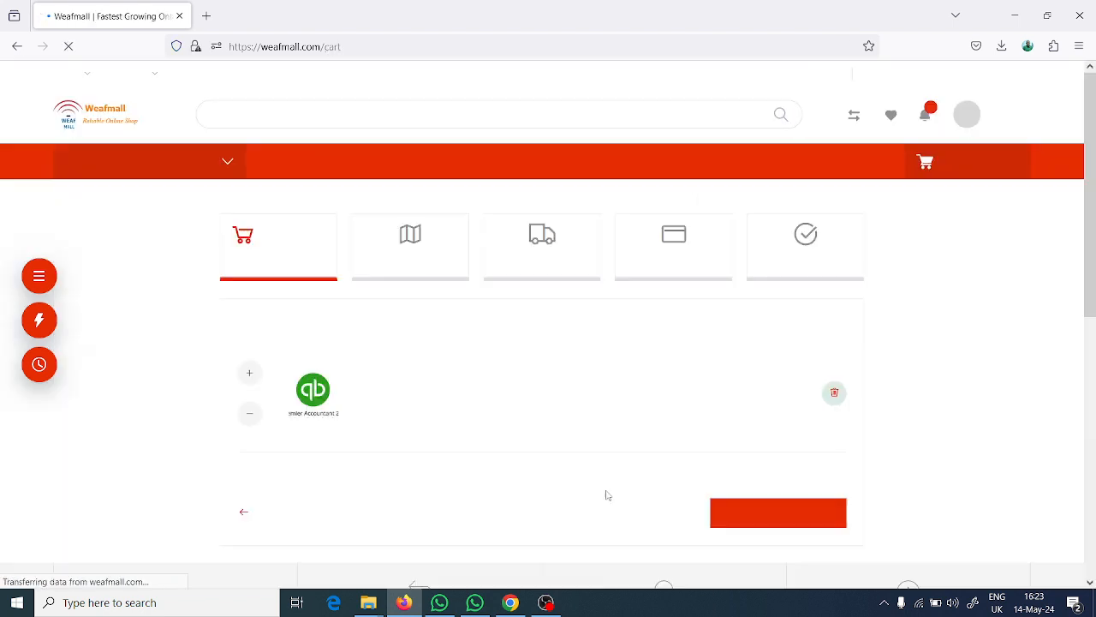
scroll(563, 376, "down", 1)
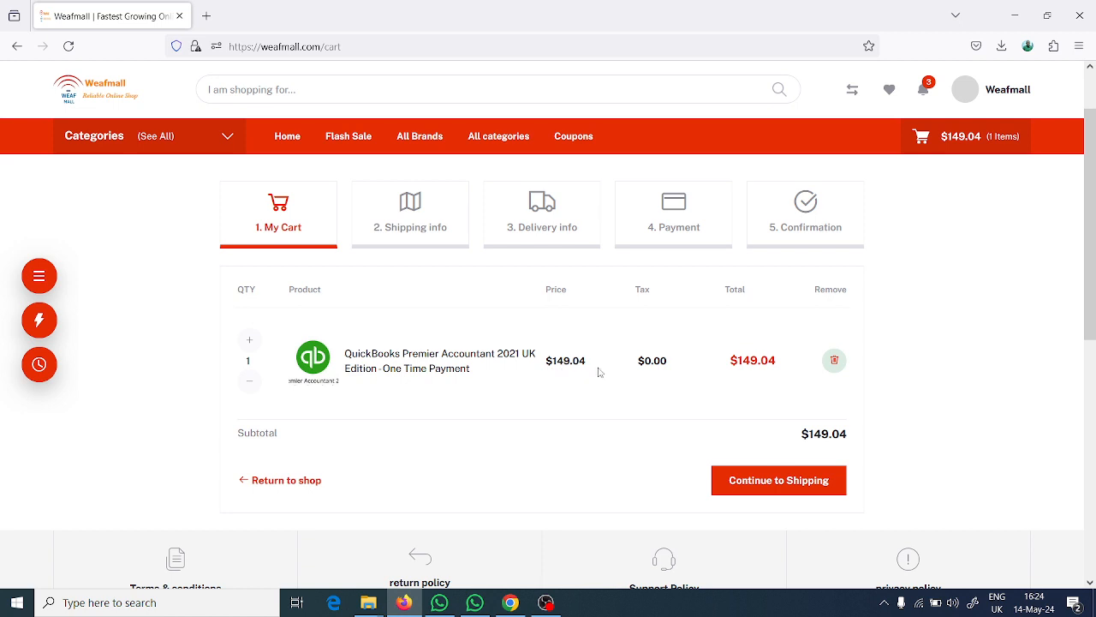
scroll(600, 373, "down", 1)
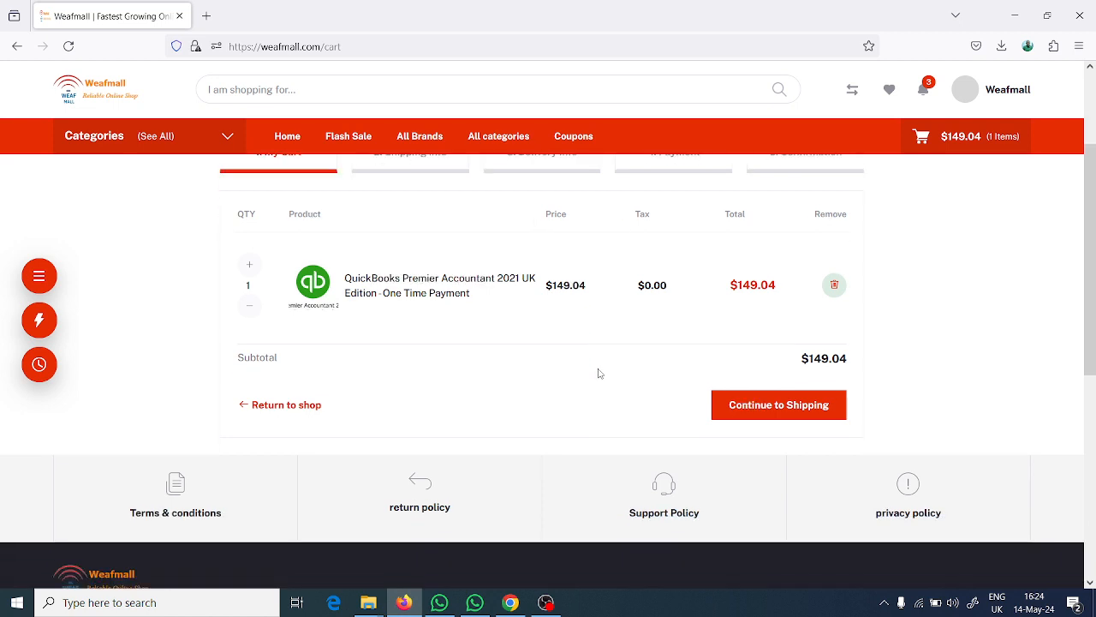
left_click(736, 410)
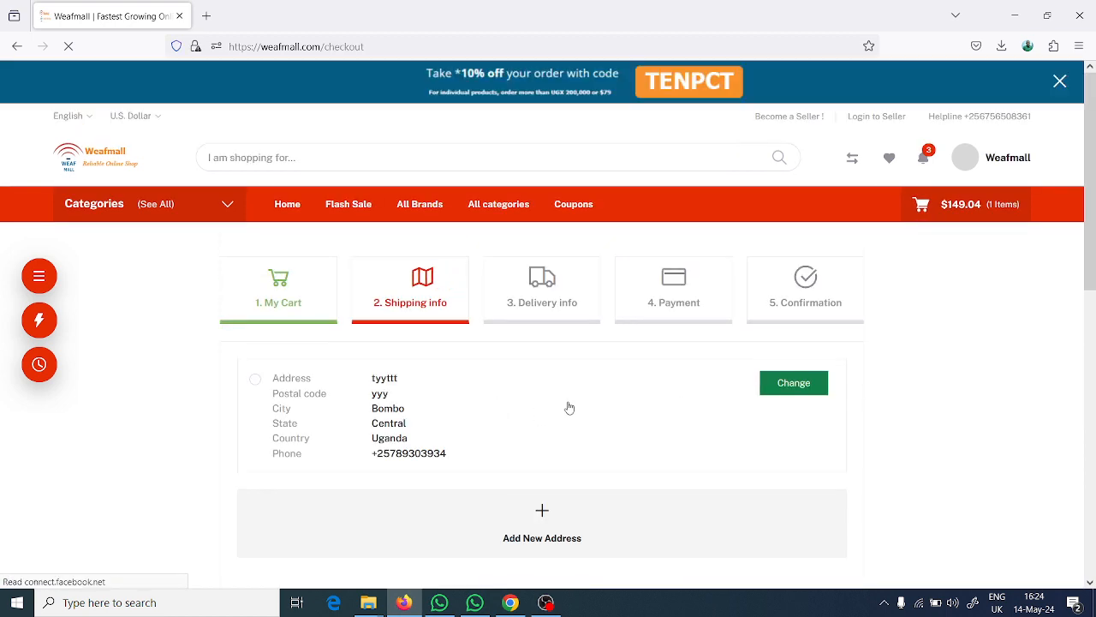
Look over the saved shipping address and the fields of the new address form, and close the form without saving
scroll(571, 404, "down", 1)
scroll(570, 404, "up", 1)
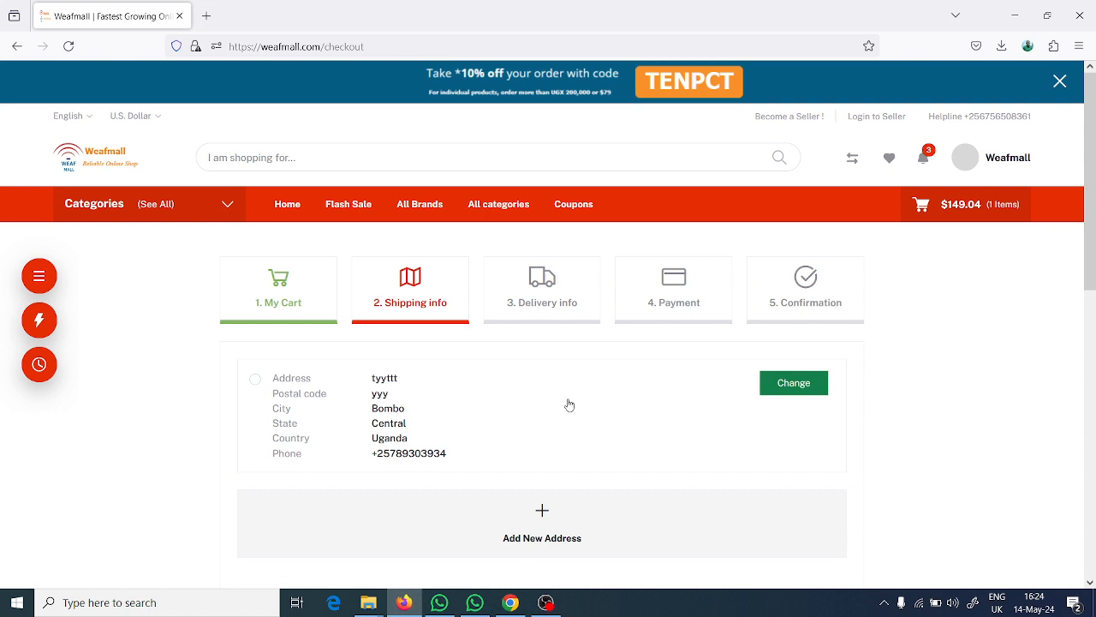
scroll(570, 404, "down", 1)
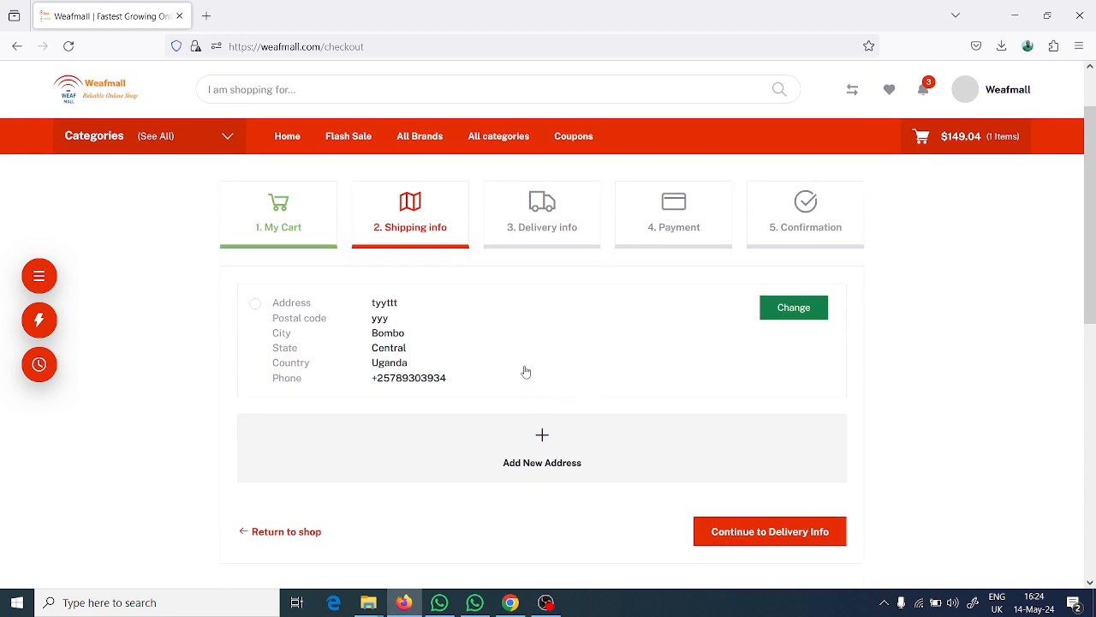
scroll(526, 372, "down", 1)
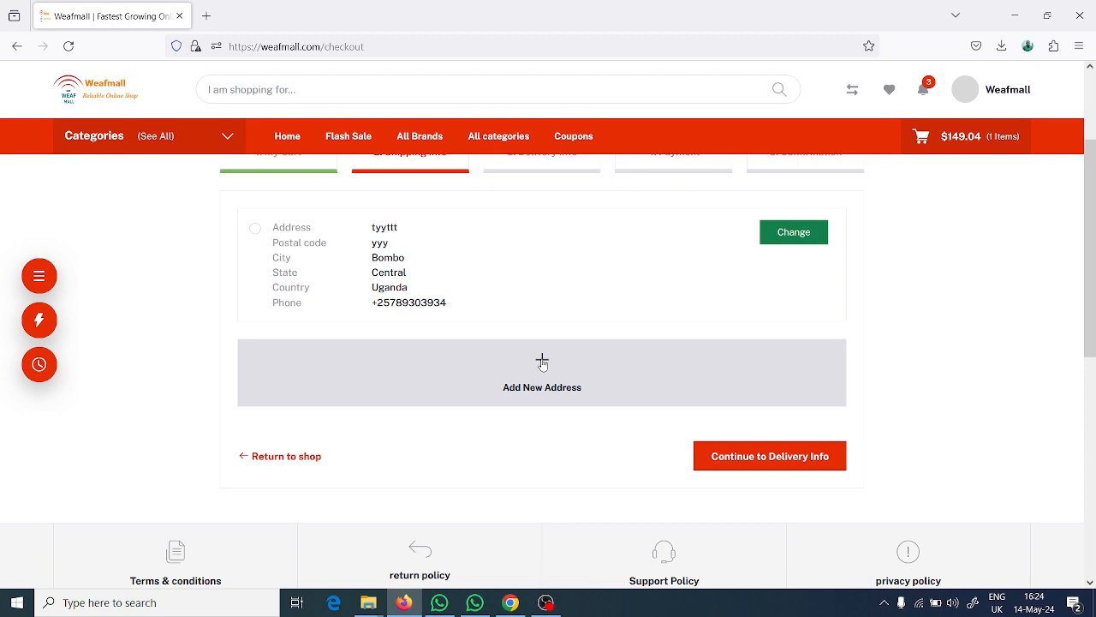
left_click(542, 363)
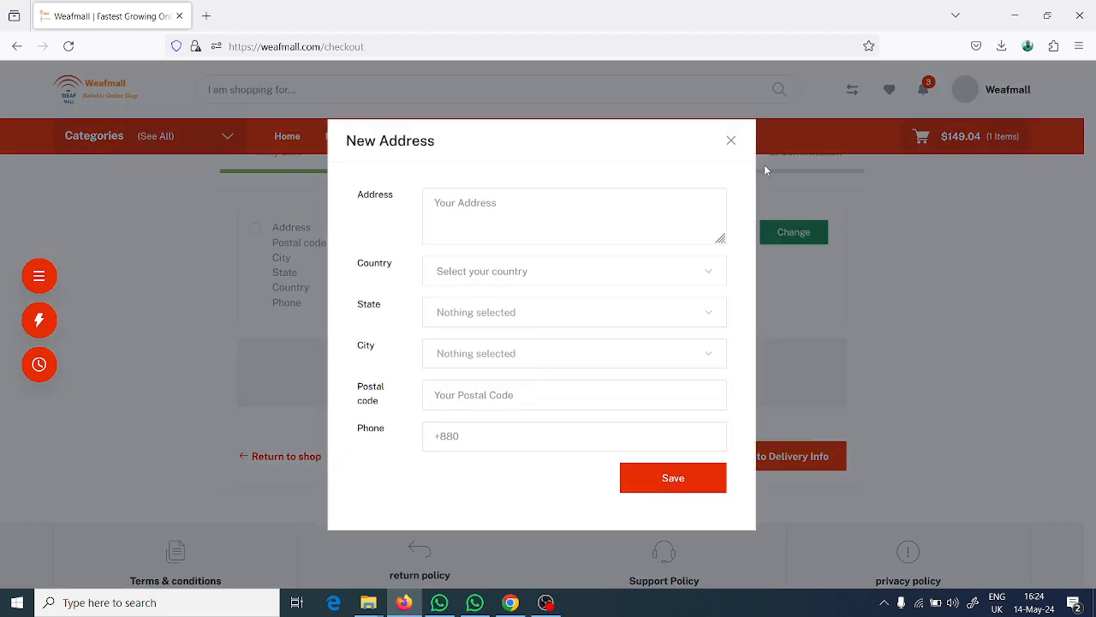
left_click(730, 140)
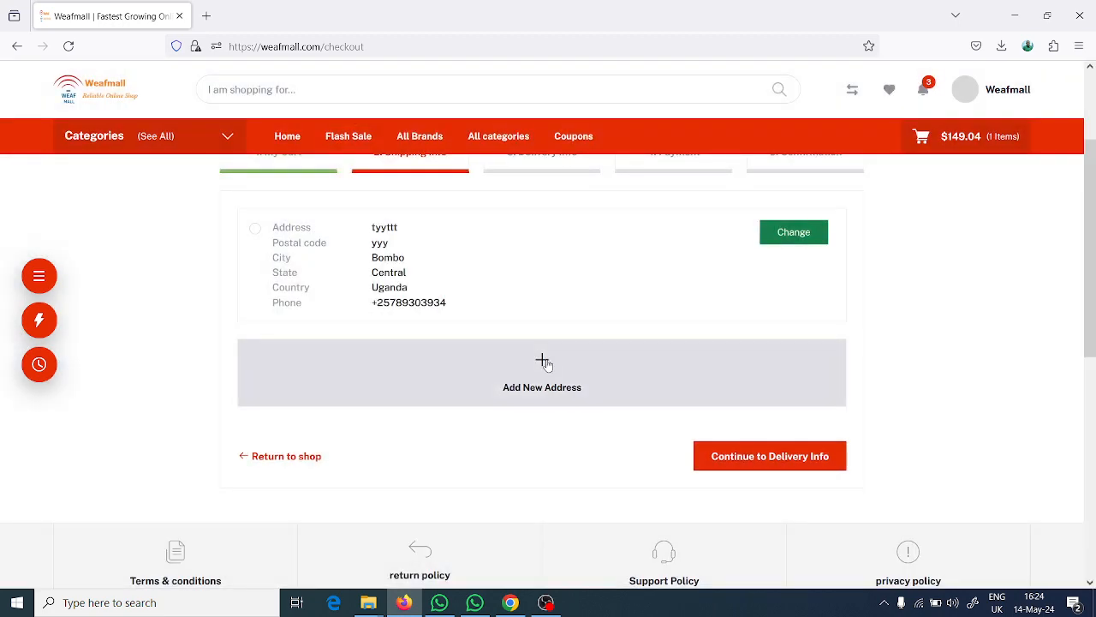
left_click(546, 363)
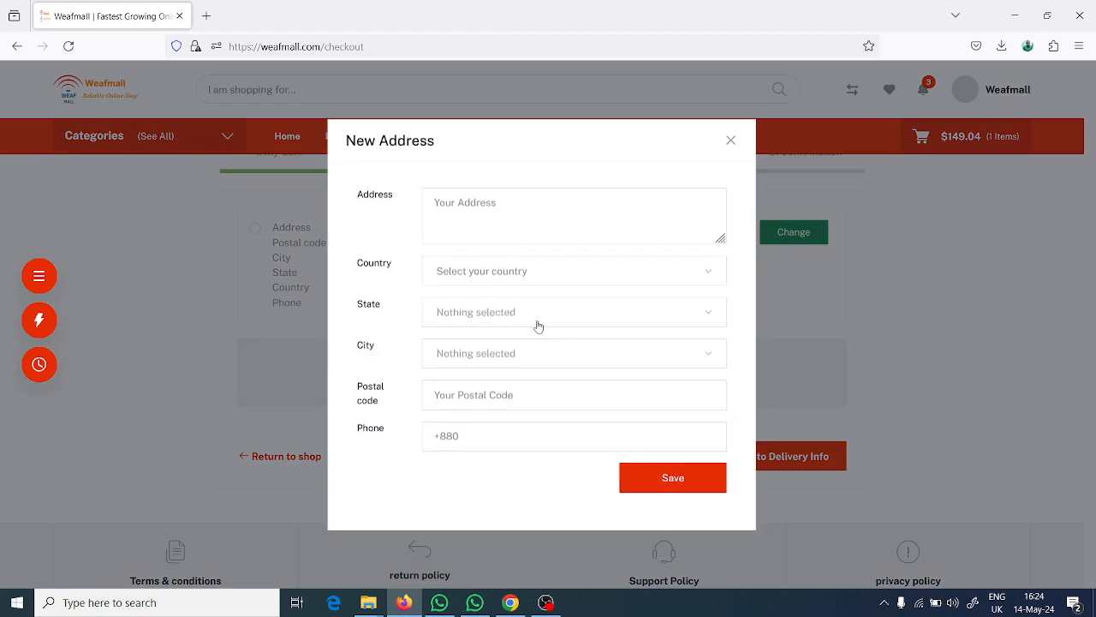
left_click(496, 220)
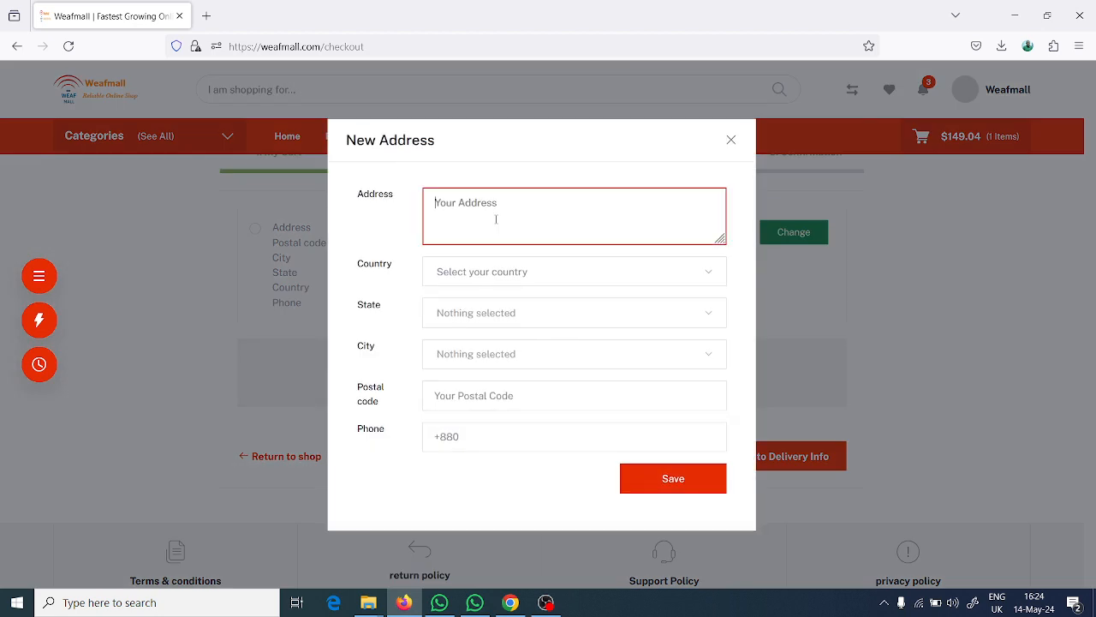
left_click(554, 280)
left_click(554, 282)
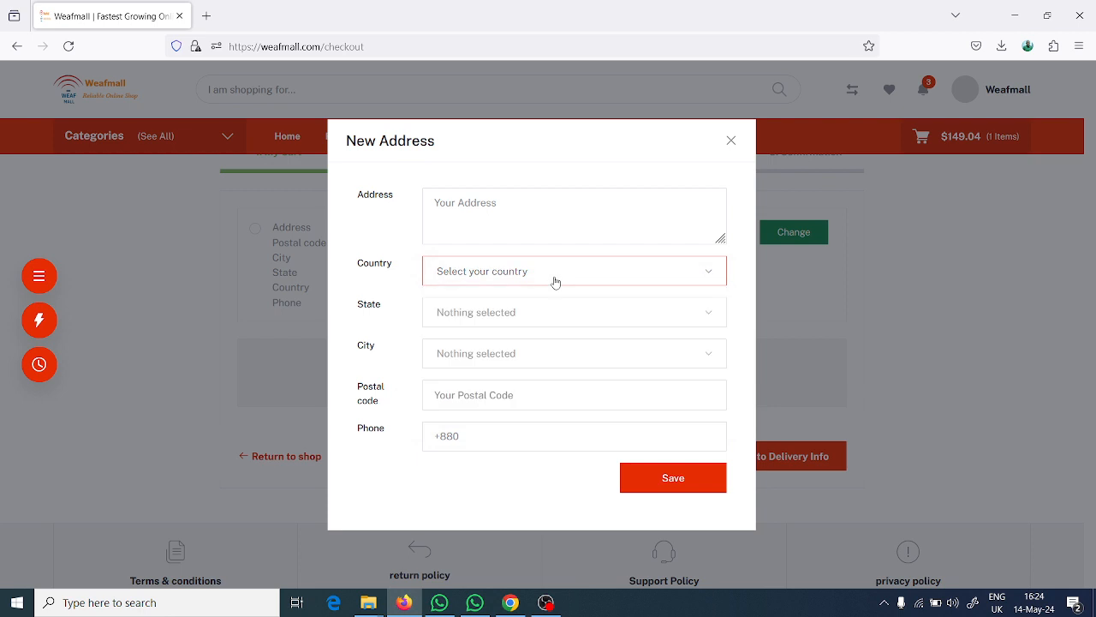
left_click(731, 142)
Select the saved shipping address and continue through the delivery information to the payment stage
scroll(462, 283, "up", 2)
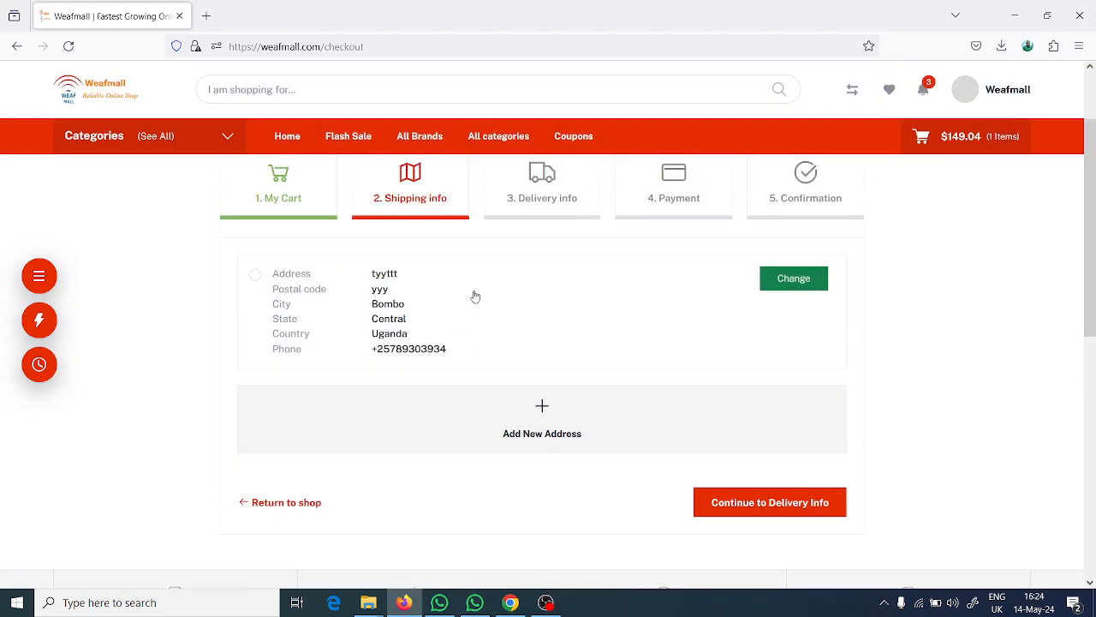
left_click(428, 329)
scroll(778, 387, "down", 2)
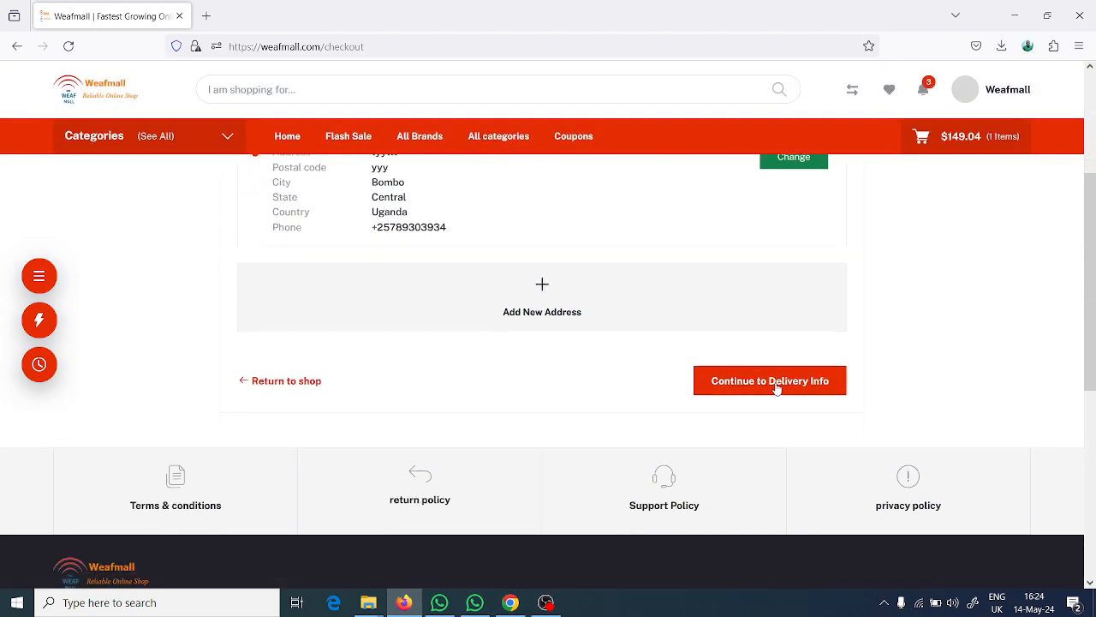
left_click(769, 385)
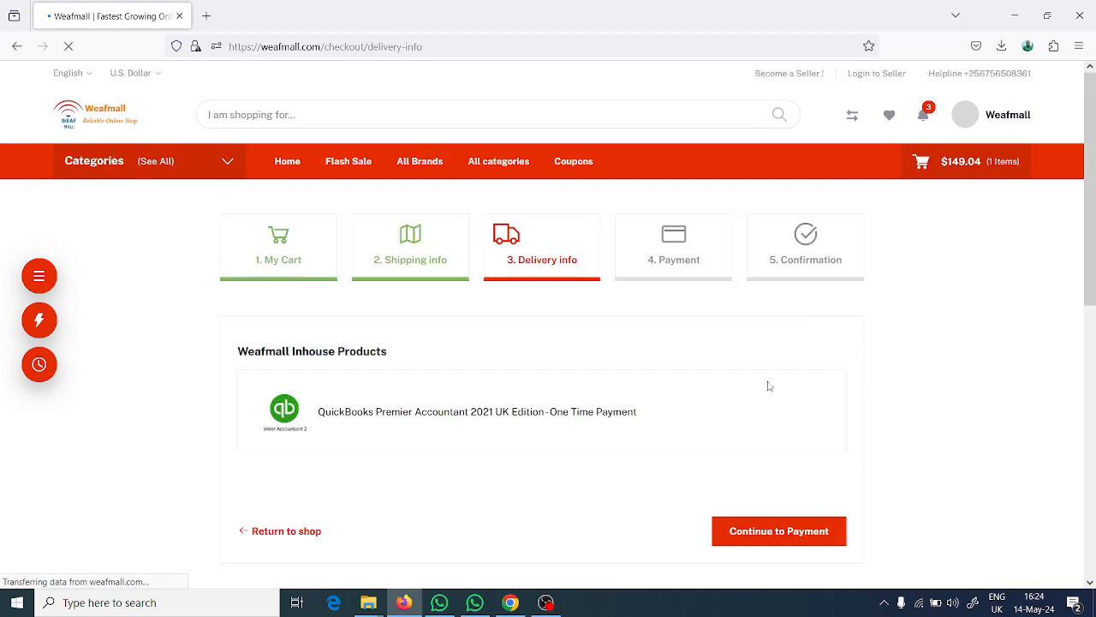
scroll(769, 383, "down", 2)
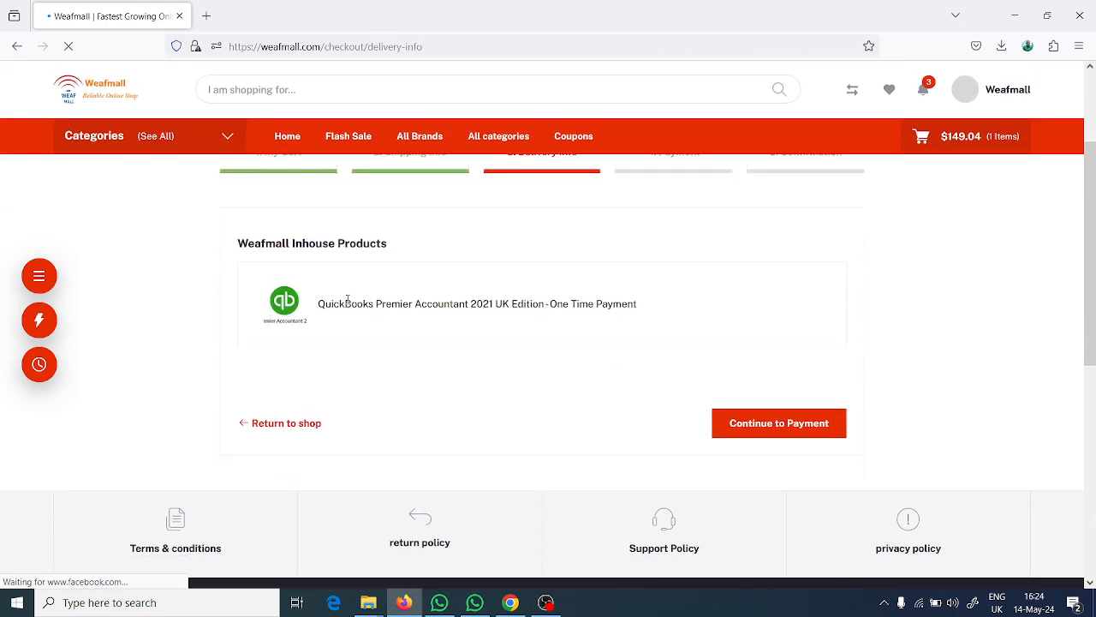
left_click(771, 416)
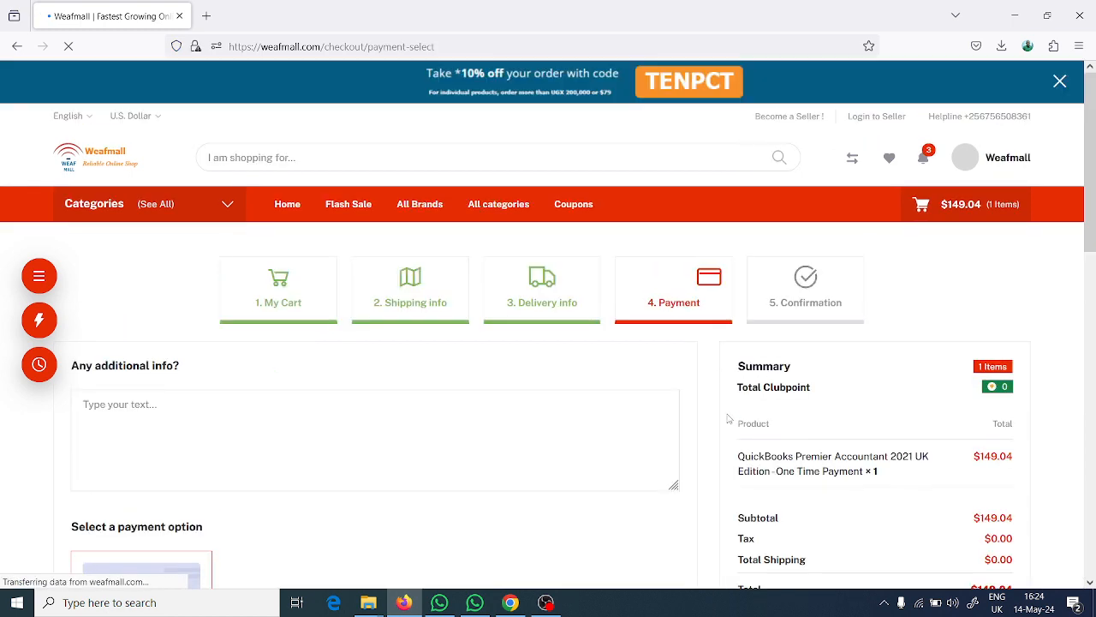
Review the order summary and payment options, accept the terms and conditions, and complete the order with Flutterwave
scroll(712, 357, "down", 3)
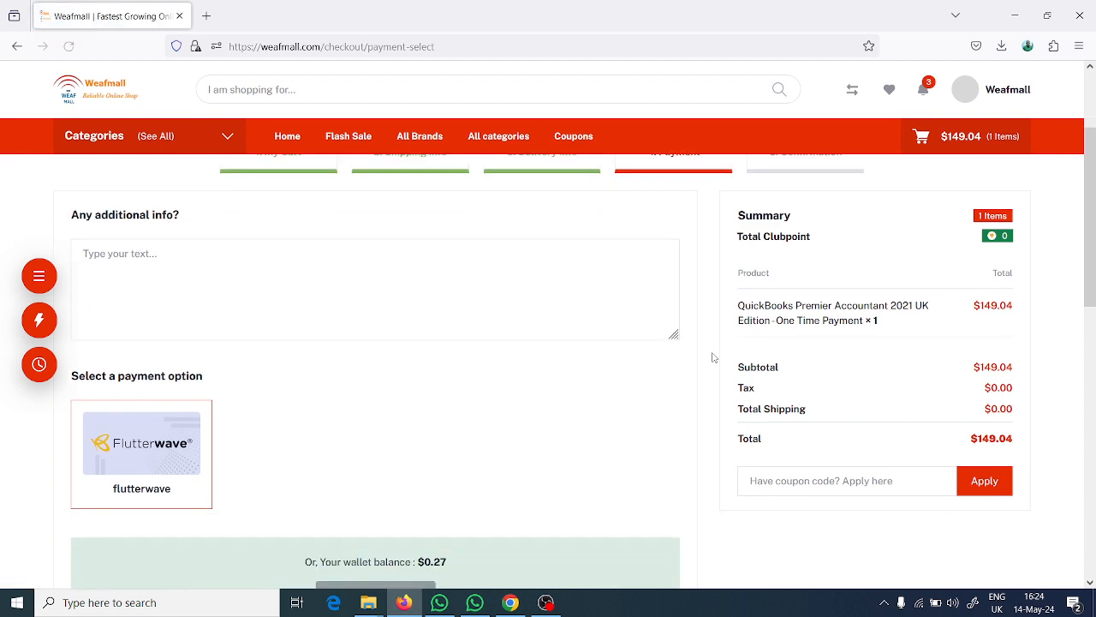
scroll(712, 357, "down", 2)
scroll(713, 357, "down", 3)
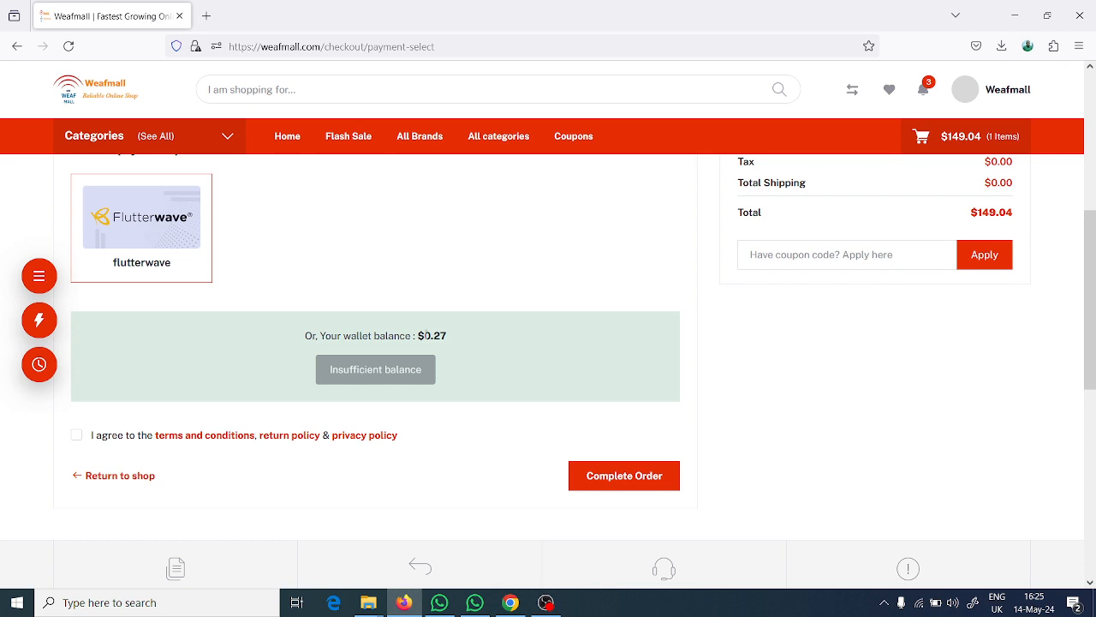
left_click_drag(419, 336, 477, 348)
left_click(77, 439)
scroll(644, 447, "up", 3)
scroll(605, 427, "down", 2)
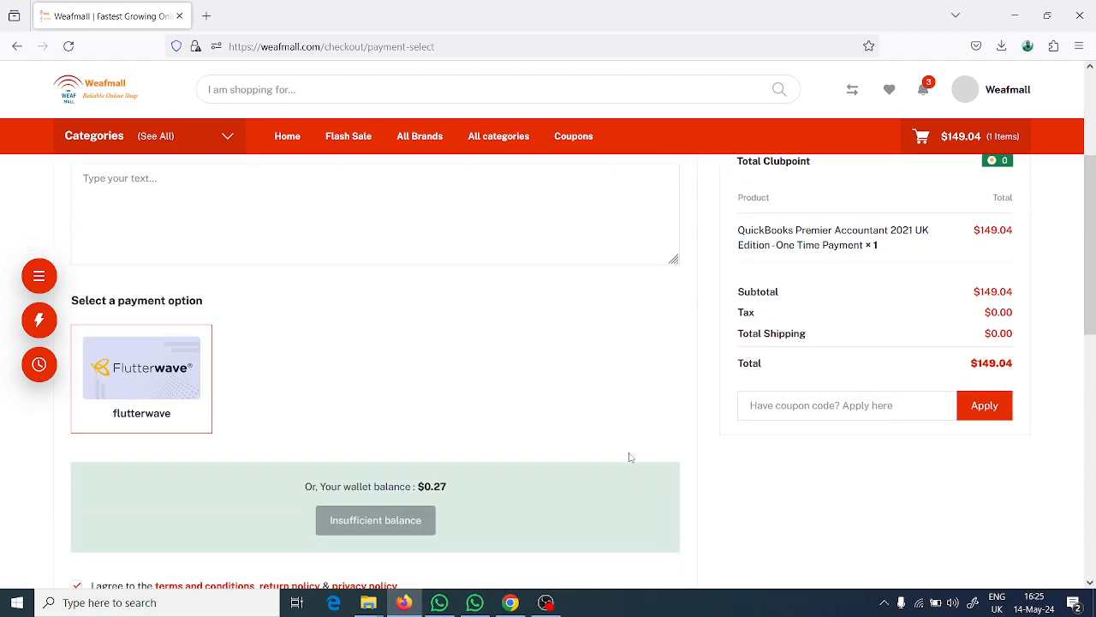
scroll(630, 455, "down", 3)
left_click(620, 409)
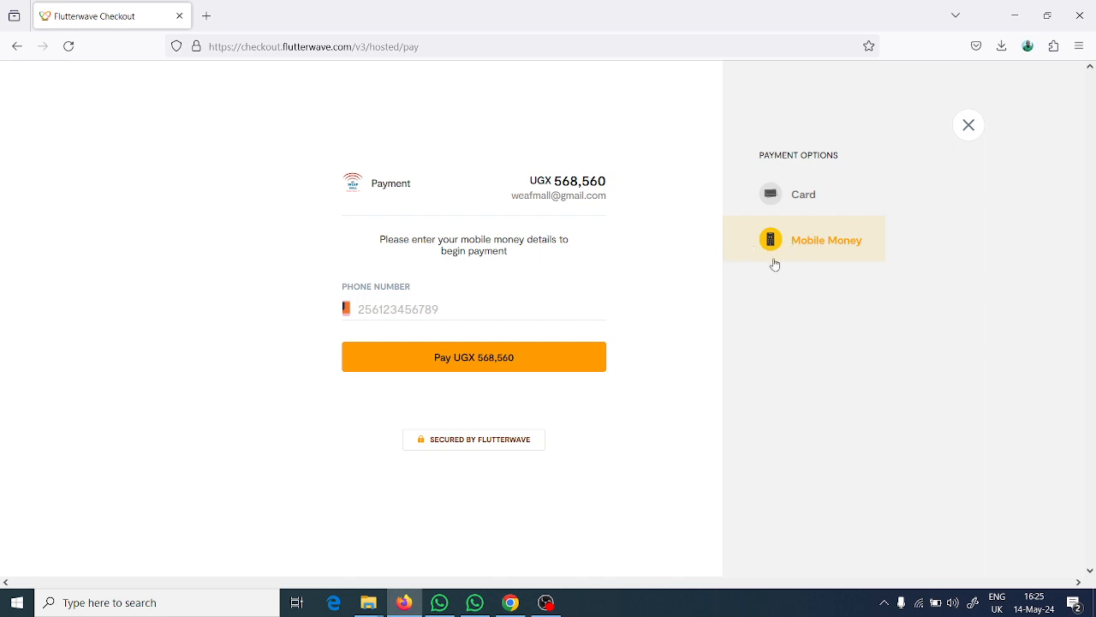
View the card payment option in the Flutterwave checkout and cancel the payment to return to the shop
left_click(802, 199)
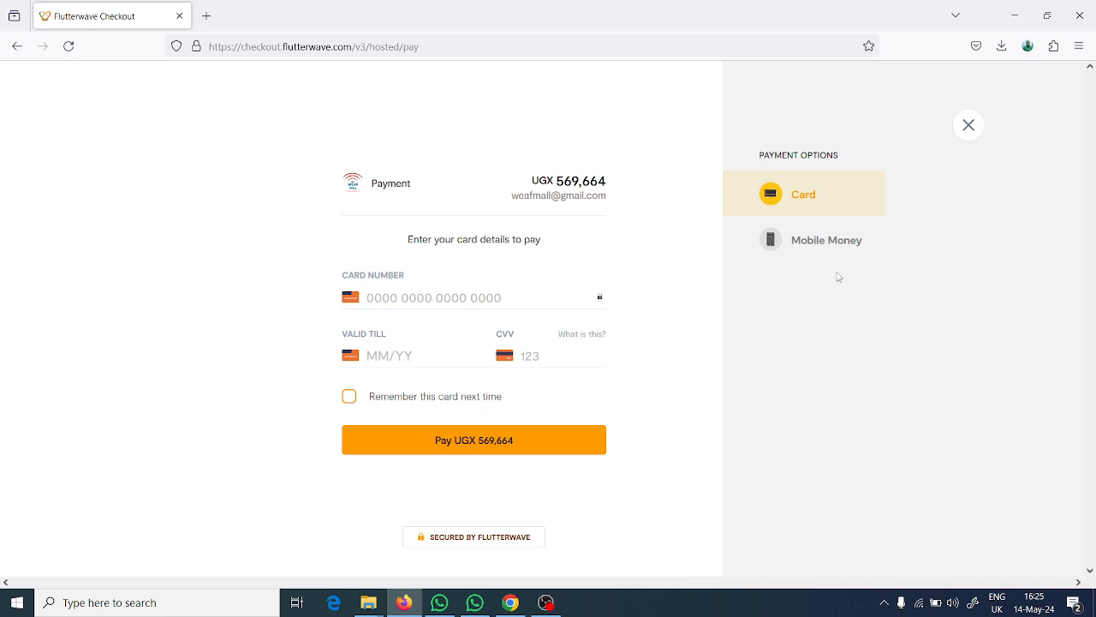
left_click(968, 126)
left_click(617, 348)
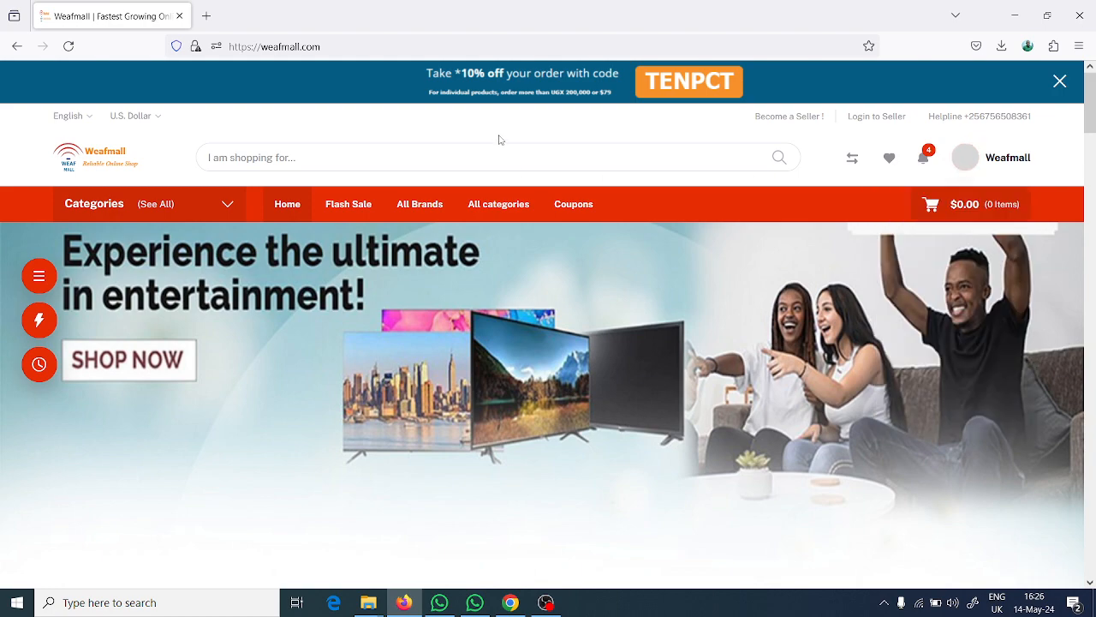
Open the Downloads page of the account dashboard and look through the purchased products for QuickBooks Premier Accountant 2021 UK Edition
mouse_move(979, 162)
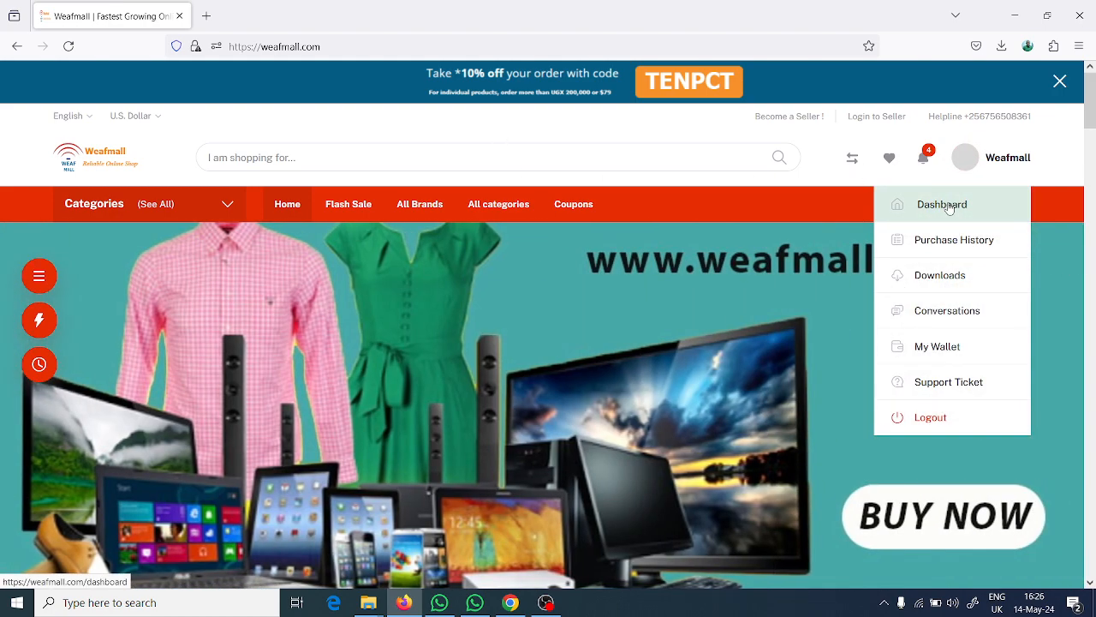
left_click(949, 209)
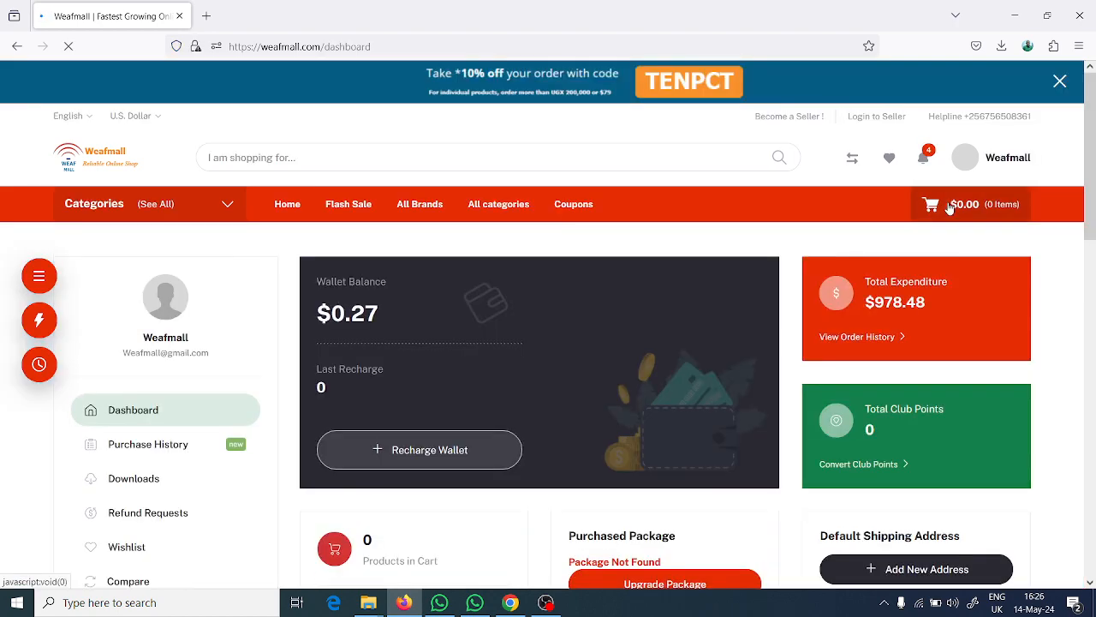
scroll(724, 204, "down", 3)
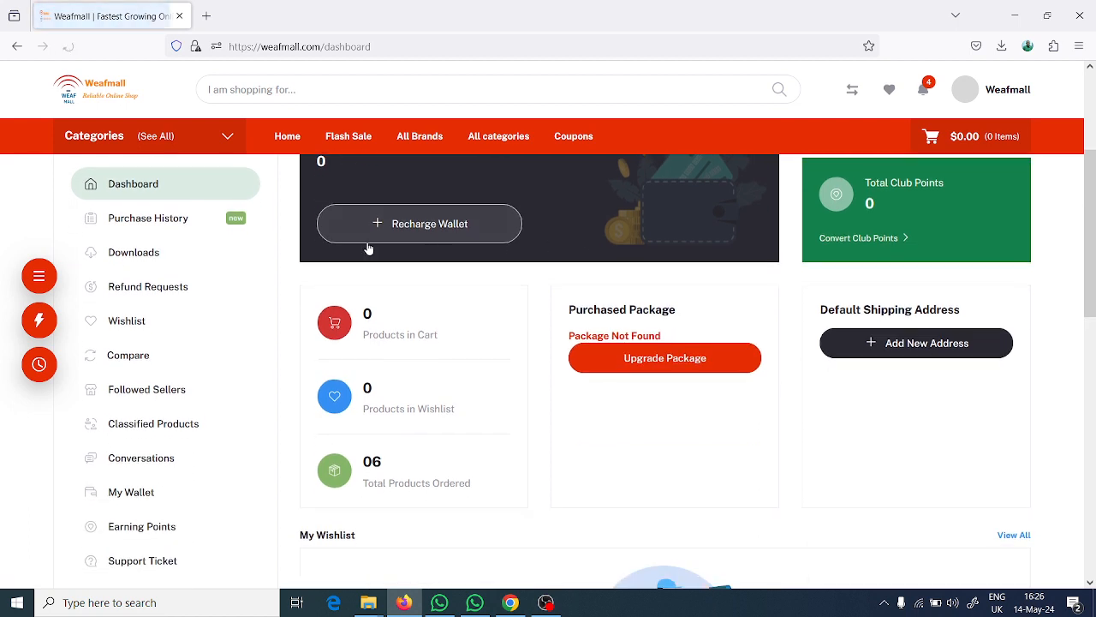
left_click(131, 256)
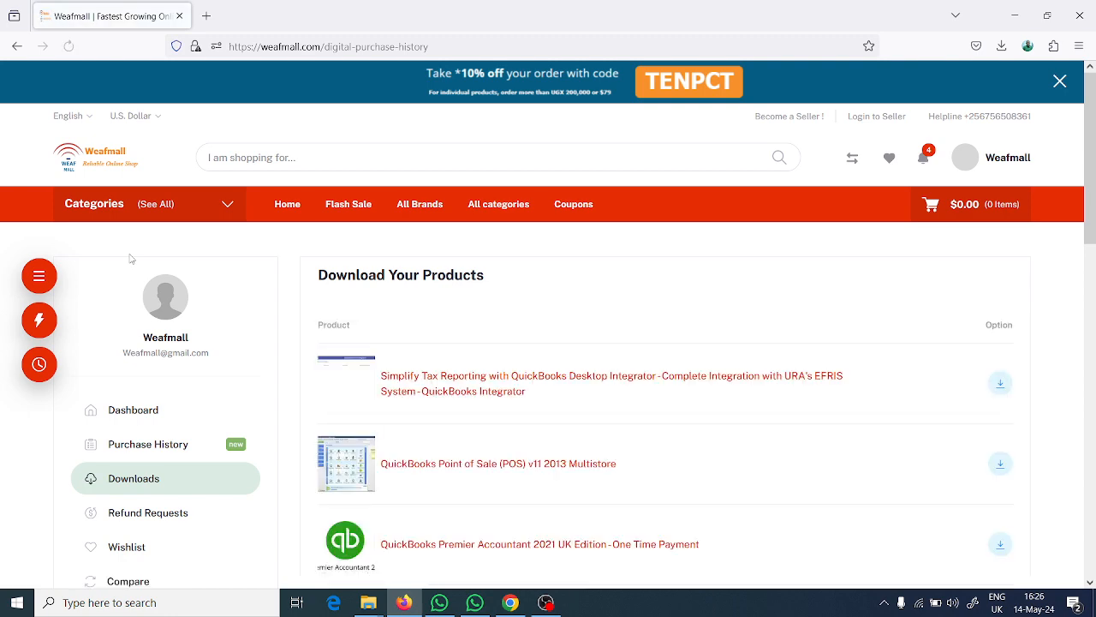
scroll(480, 236, "down", 4)
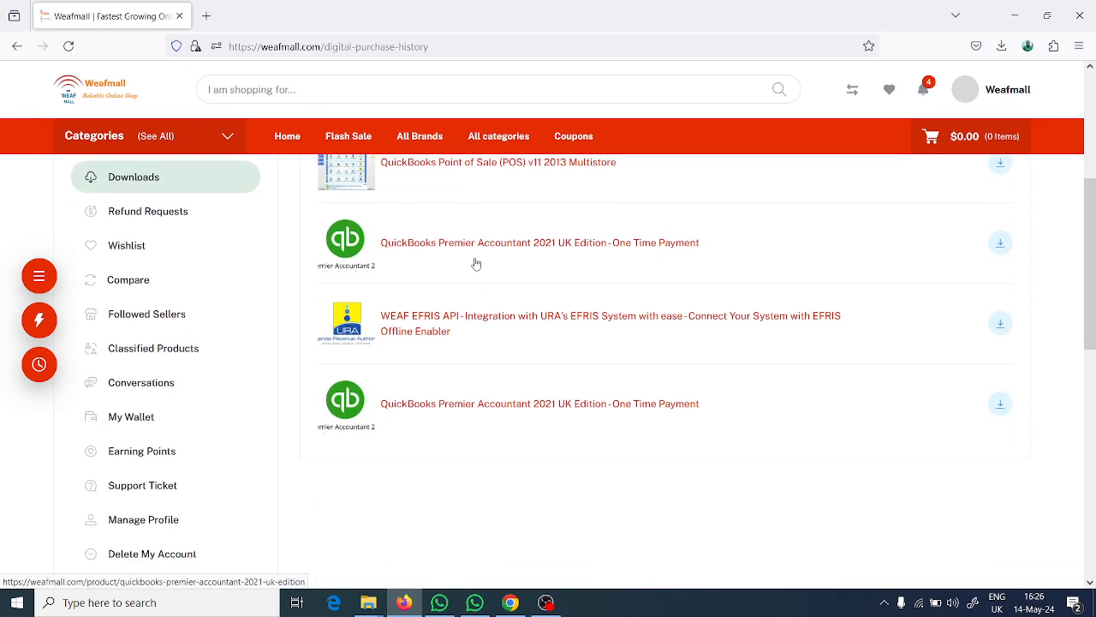
scroll(476, 263, "up", 3)
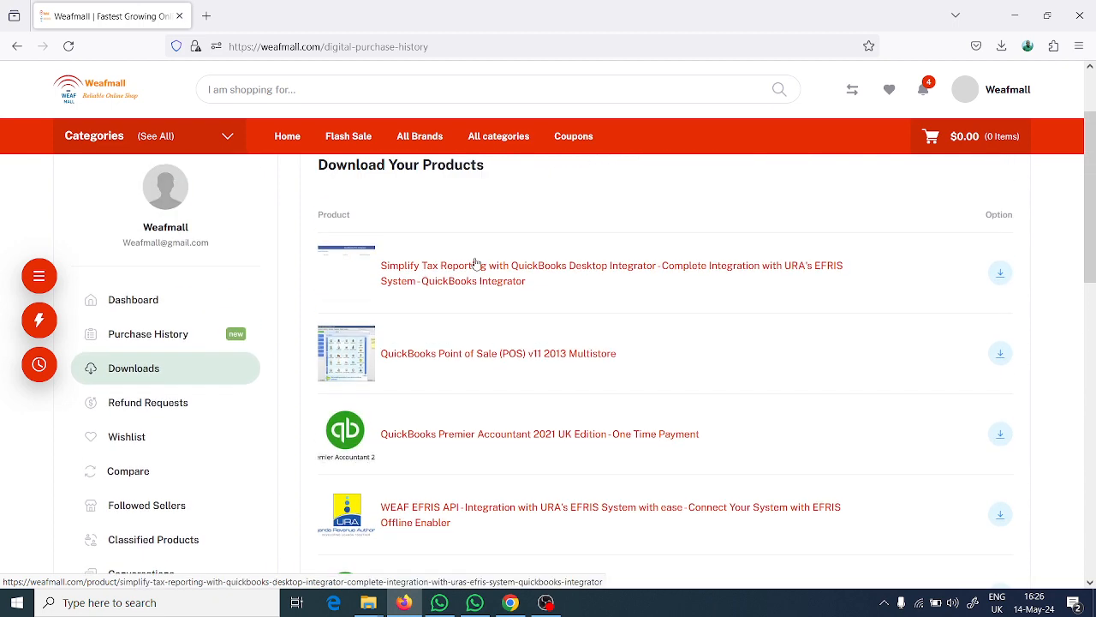
scroll(476, 263, "down", 1)
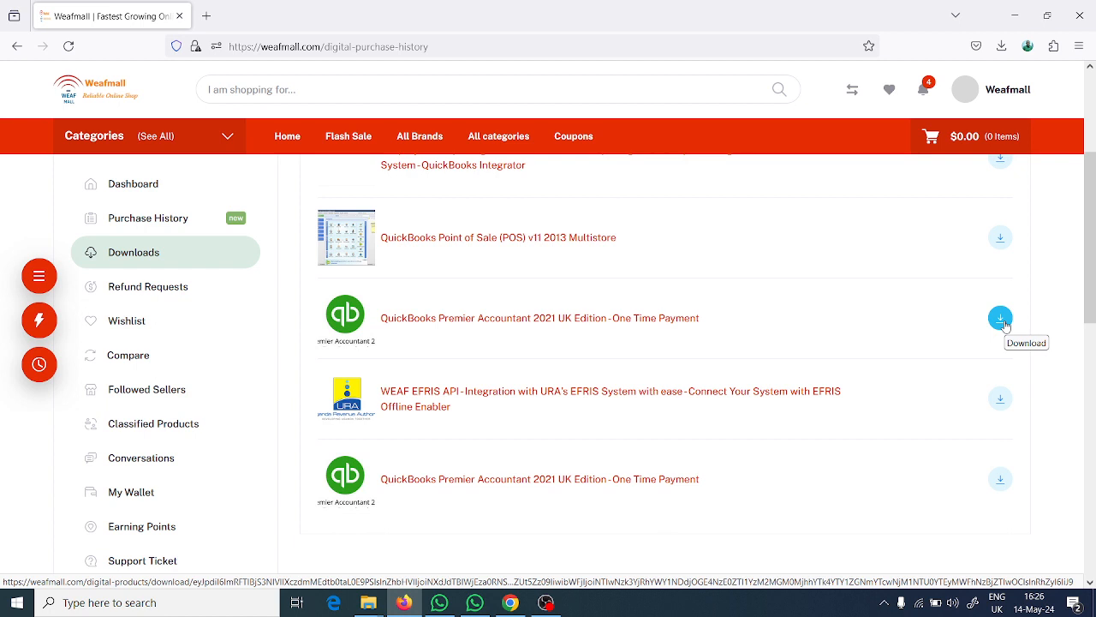
Switch to the DOWNLOADS folder on the desktop and extract the QuickBooks Premier Accountant 2021 ZIP archive into that same folder
left_click(1019, 19)
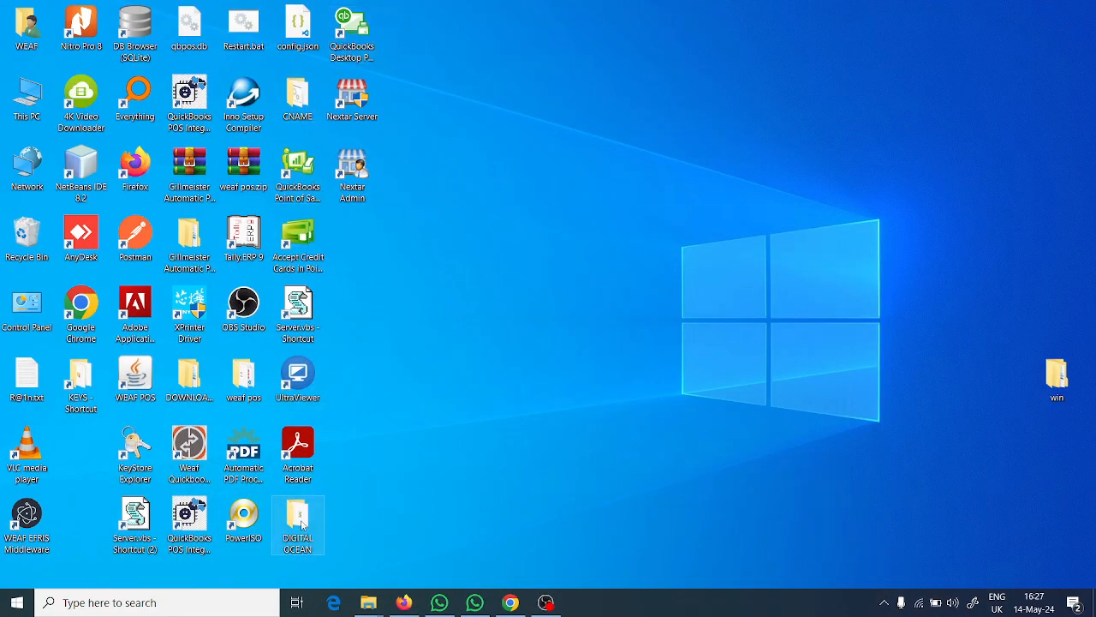
double_click(192, 383)
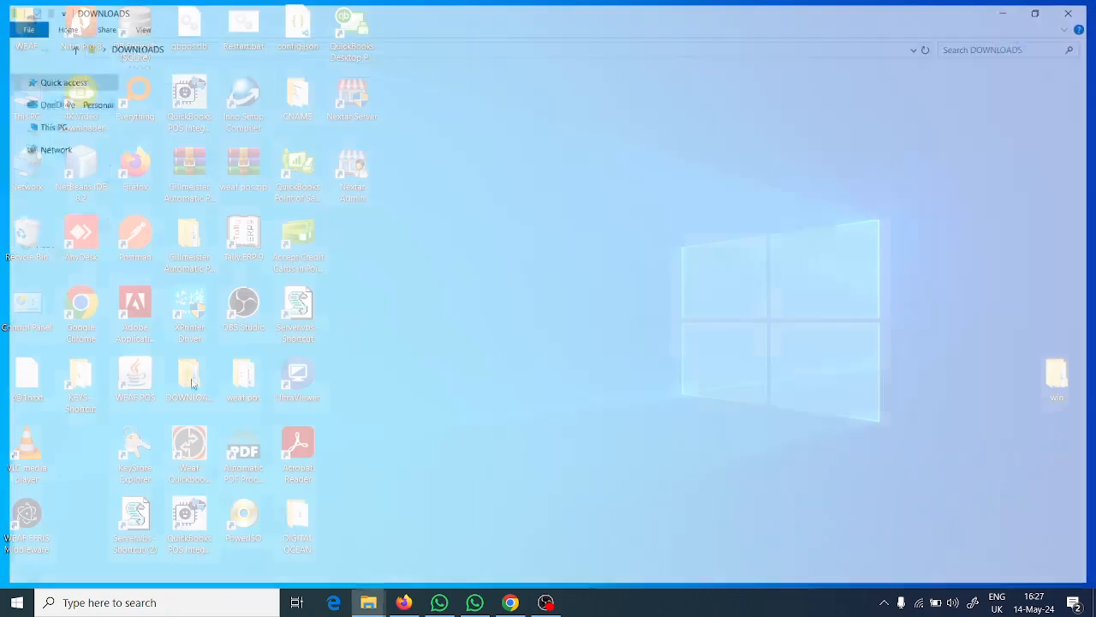
left_click(259, 96)
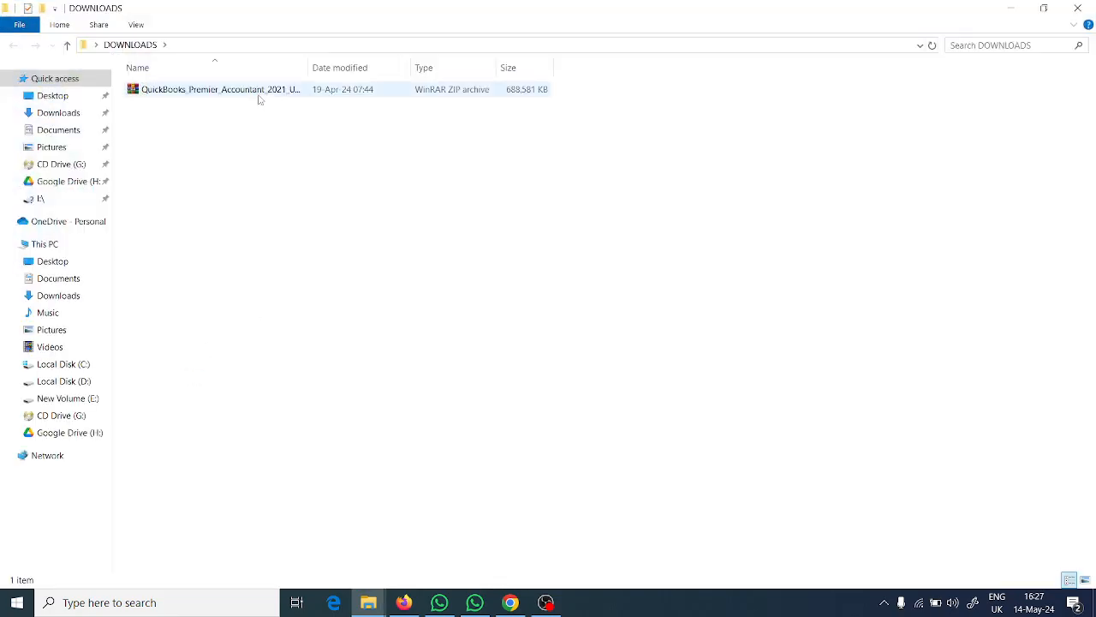
left_click(255, 94)
right_click(254, 92)
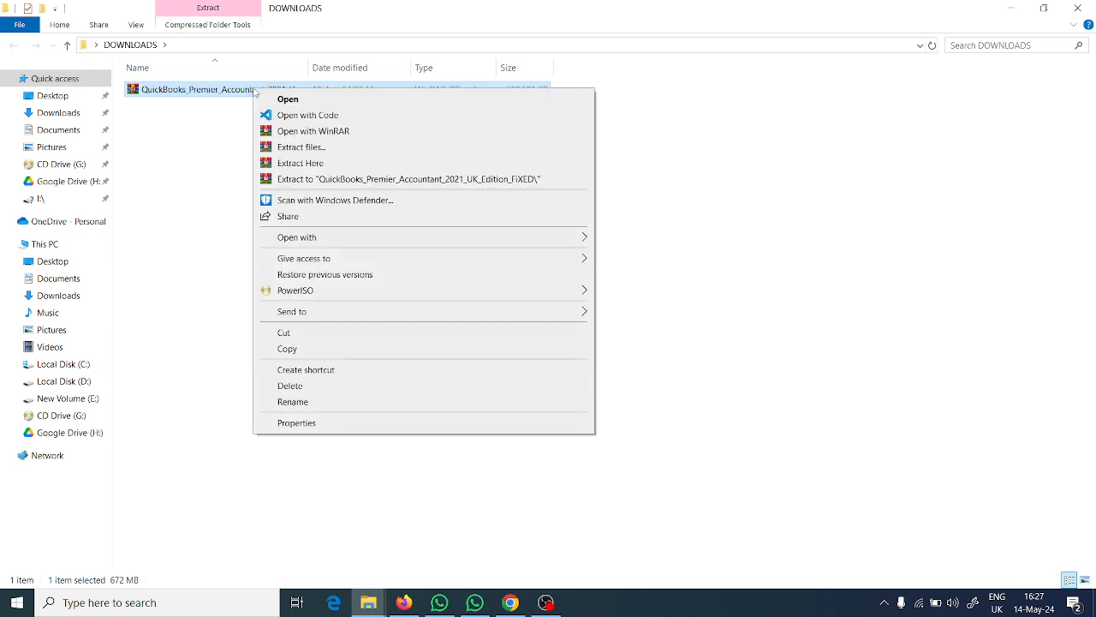
left_click(287, 162)
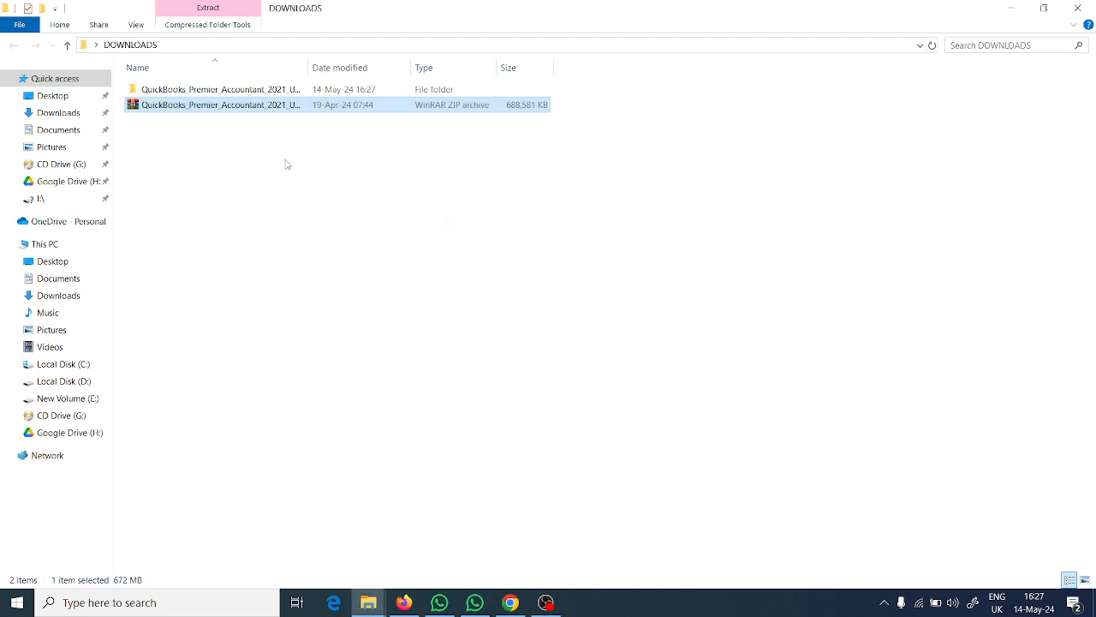
Run QuickBooksUKPremierAcct2021Trial.exe from the extracted folder and start the InstallShield file extraction
double_click(197, 92)
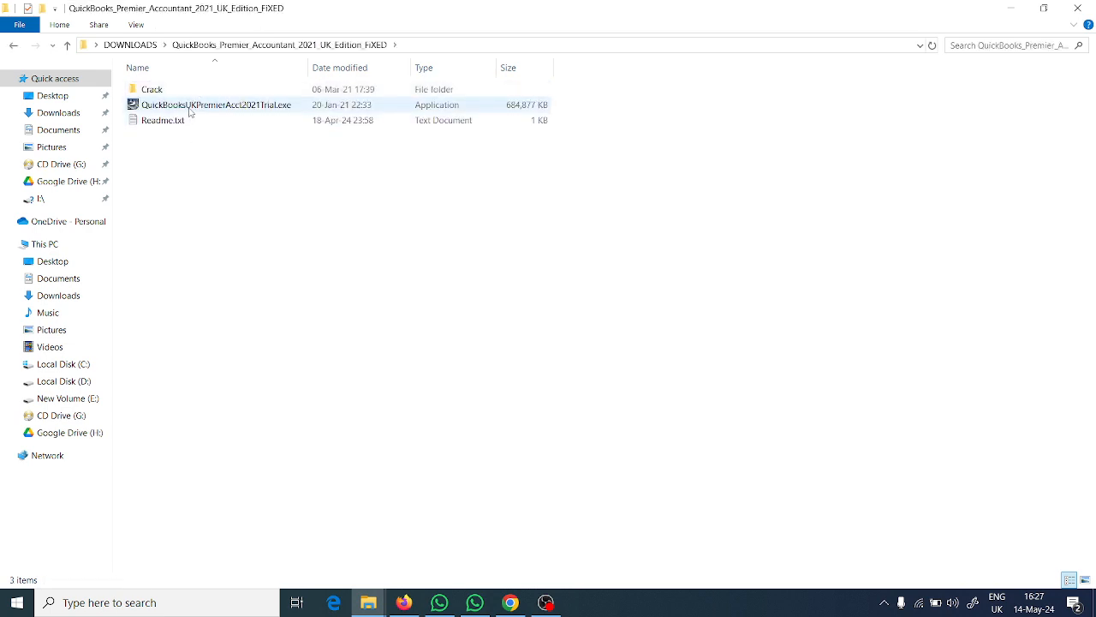
double_click(190, 106)
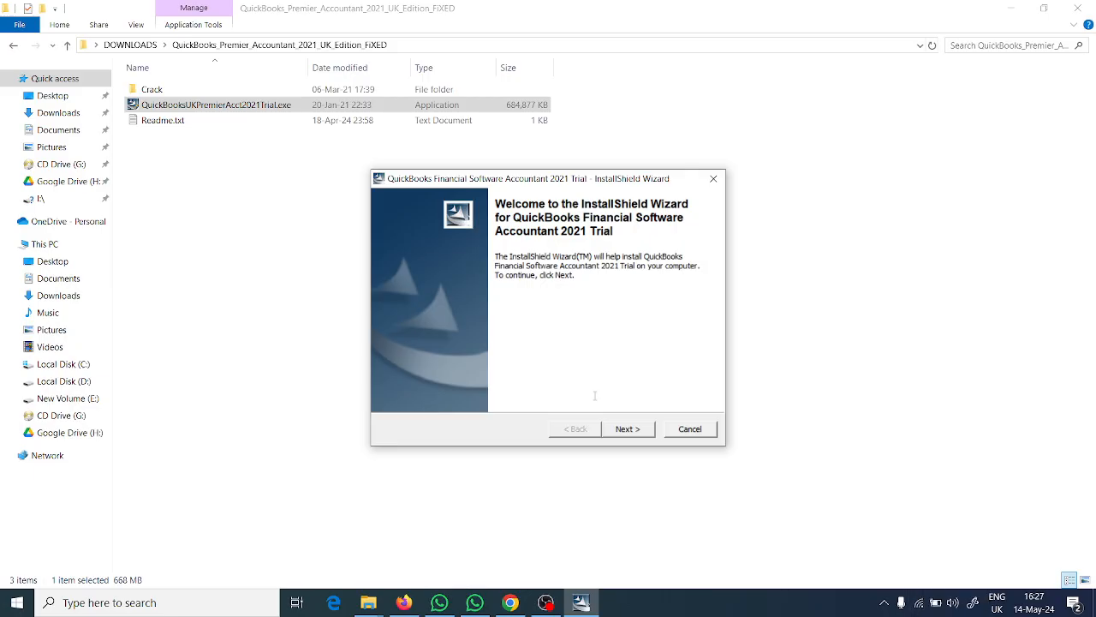
left_click(638, 436)
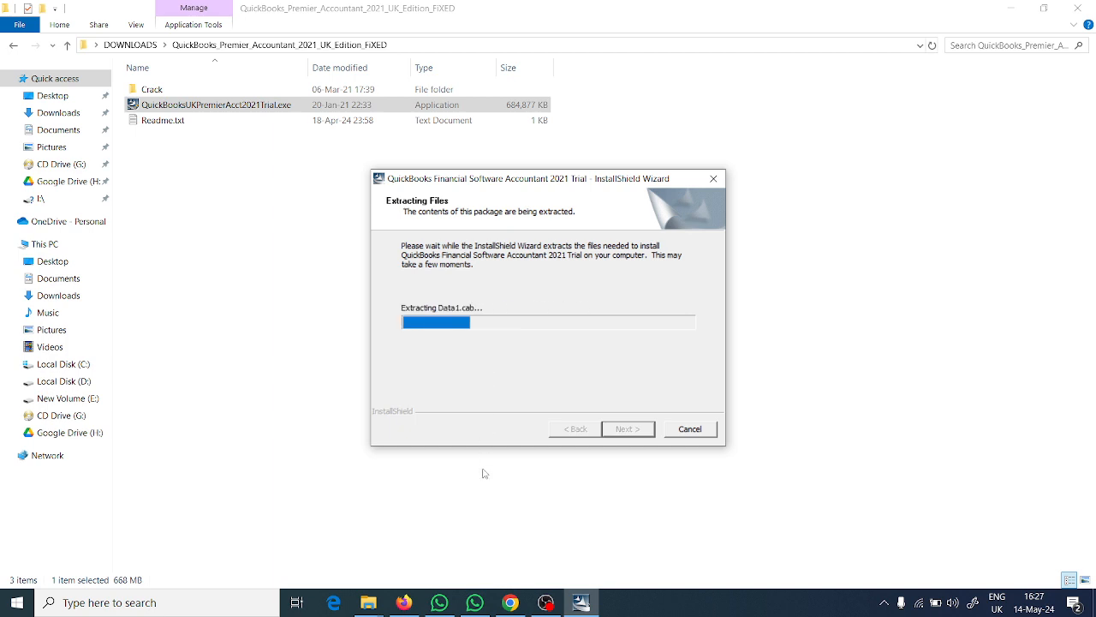
Switch back to Firefox and open the QuickBooks Premier Accountant 2021 UK Edition product page in a new tab
left_click(405, 604)
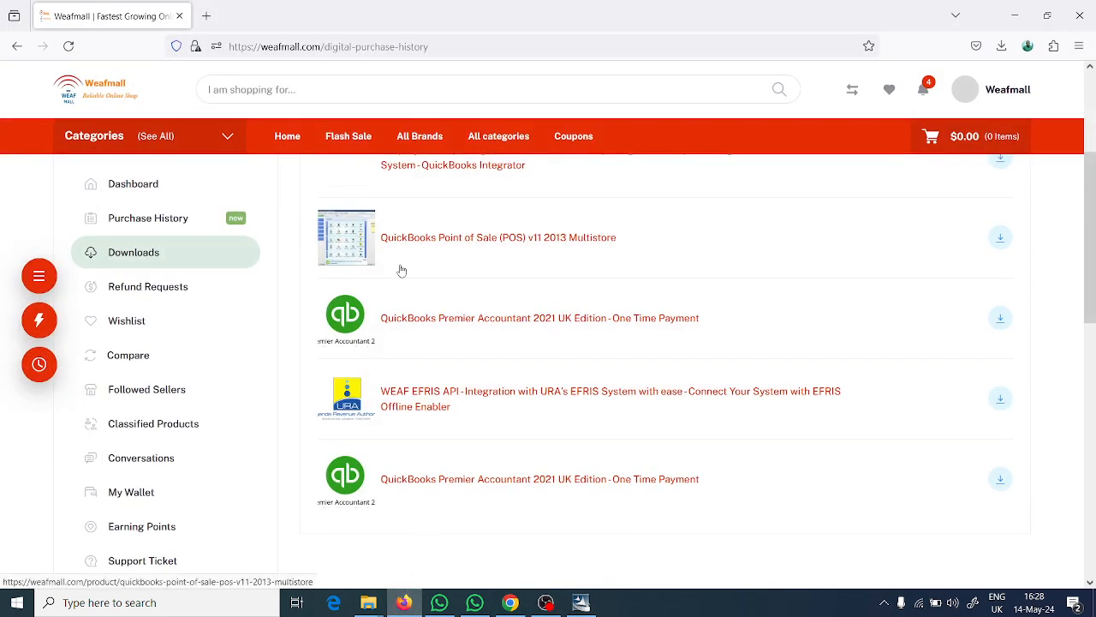
scroll(400, 269, "up", 3)
scroll(450, 428, "down", 3)
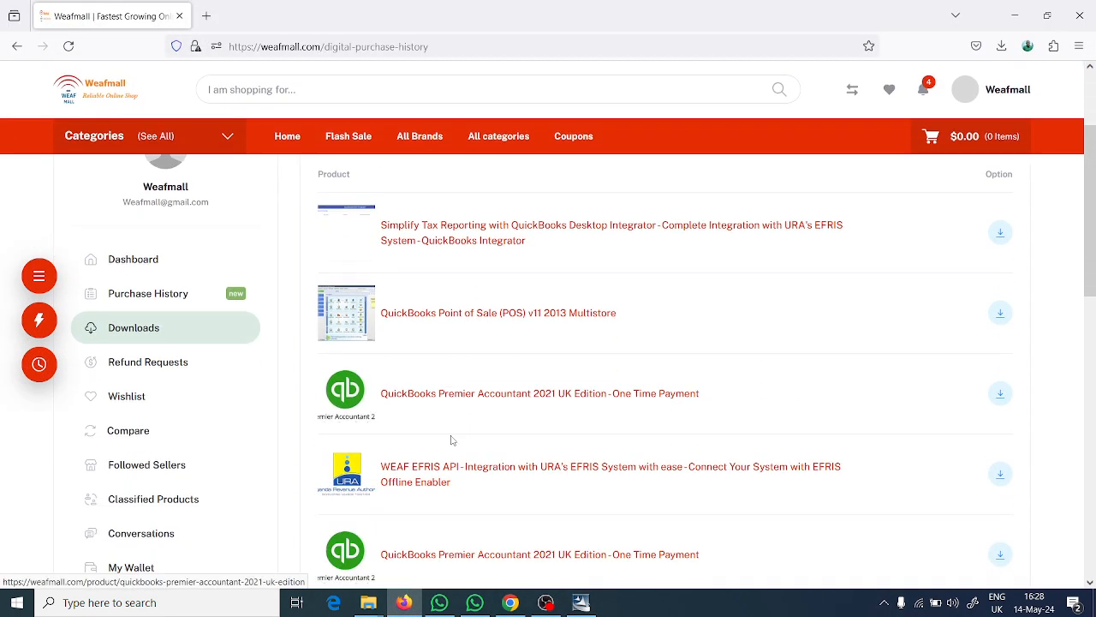
right_click(447, 395)
left_click(494, 167)
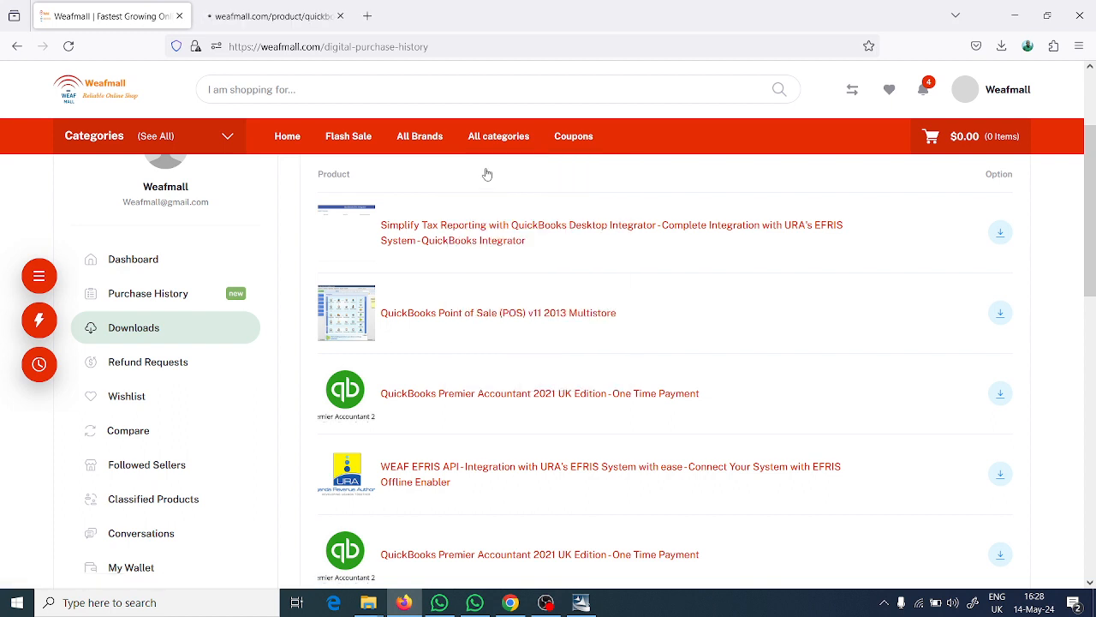
left_click(287, 18)
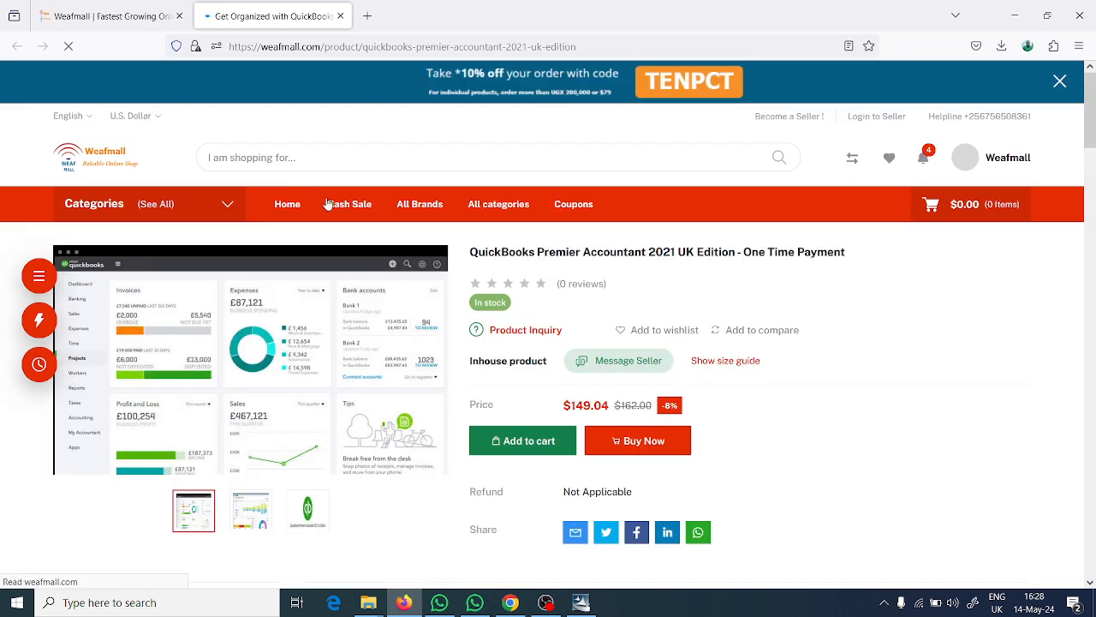
Read through the product's description, specifications and related products, checking the installer's extraction progress in between
scroll(342, 229, "down", 5)
scroll(343, 229, "down", 5)
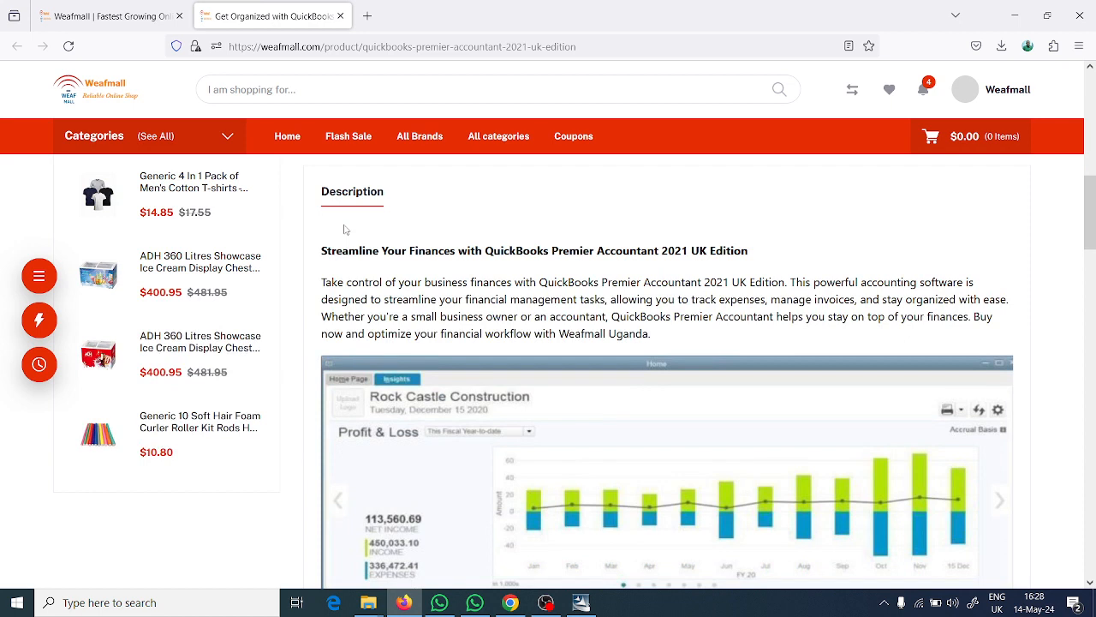
left_click(582, 602)
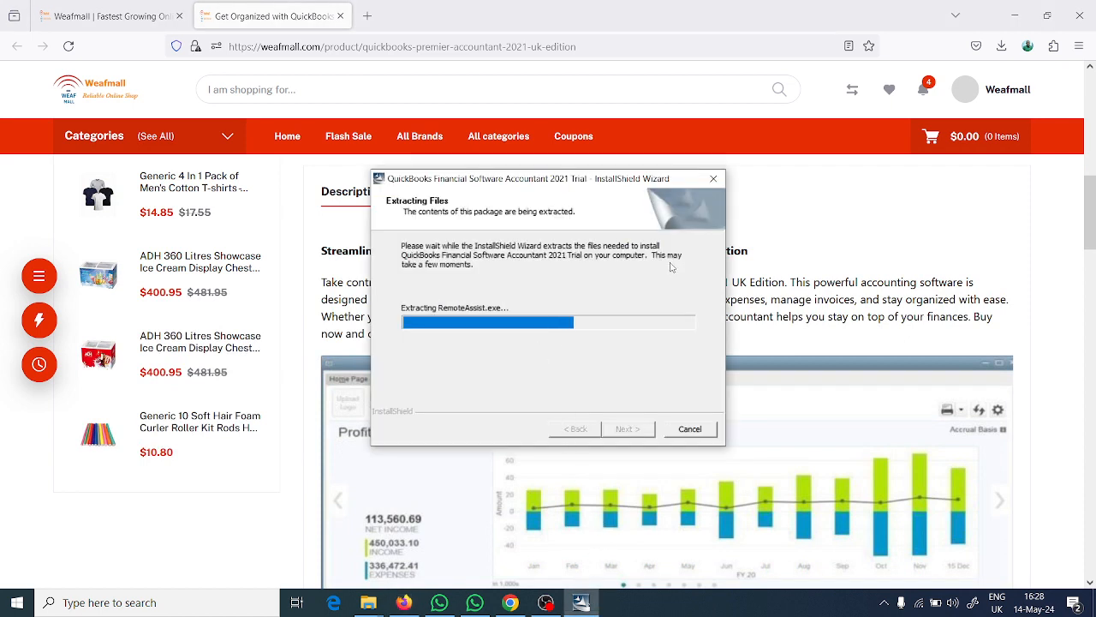
left_click(778, 226)
scroll(638, 241, "down", 1)
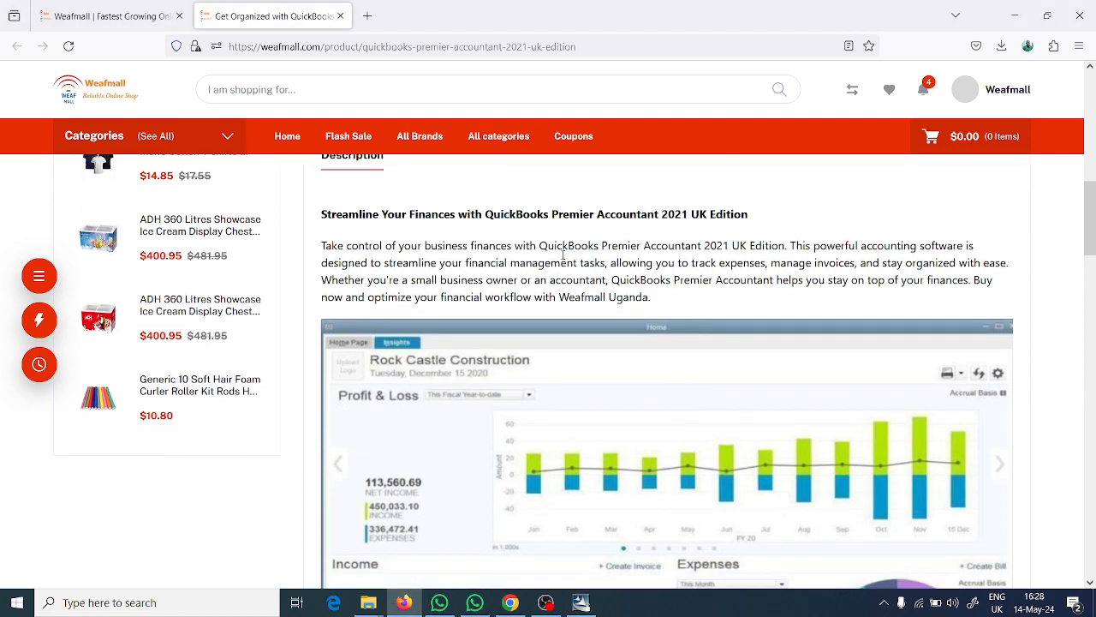
scroll(510, 272, "down", 7)
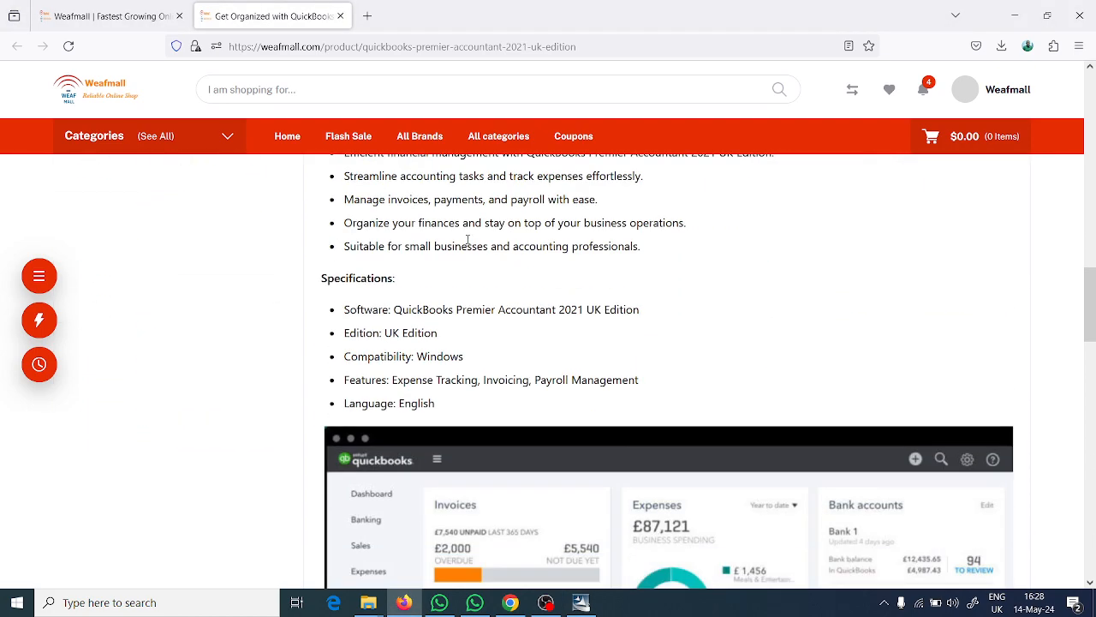
scroll(468, 240, "down", 2)
scroll(469, 240, "down", 7)
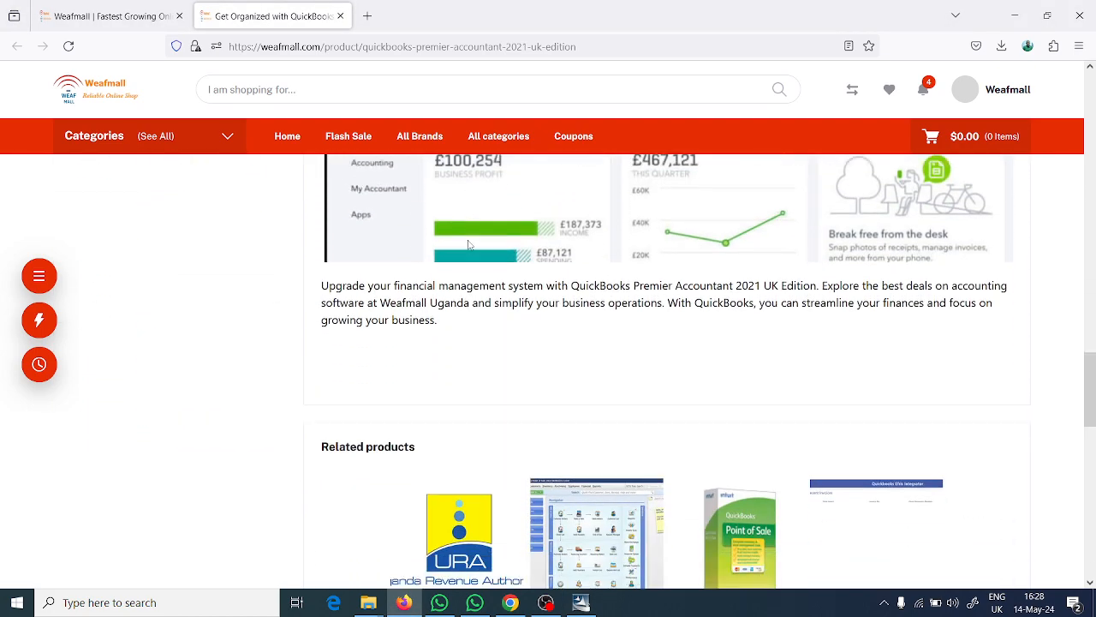
scroll(468, 245, "down", 3)
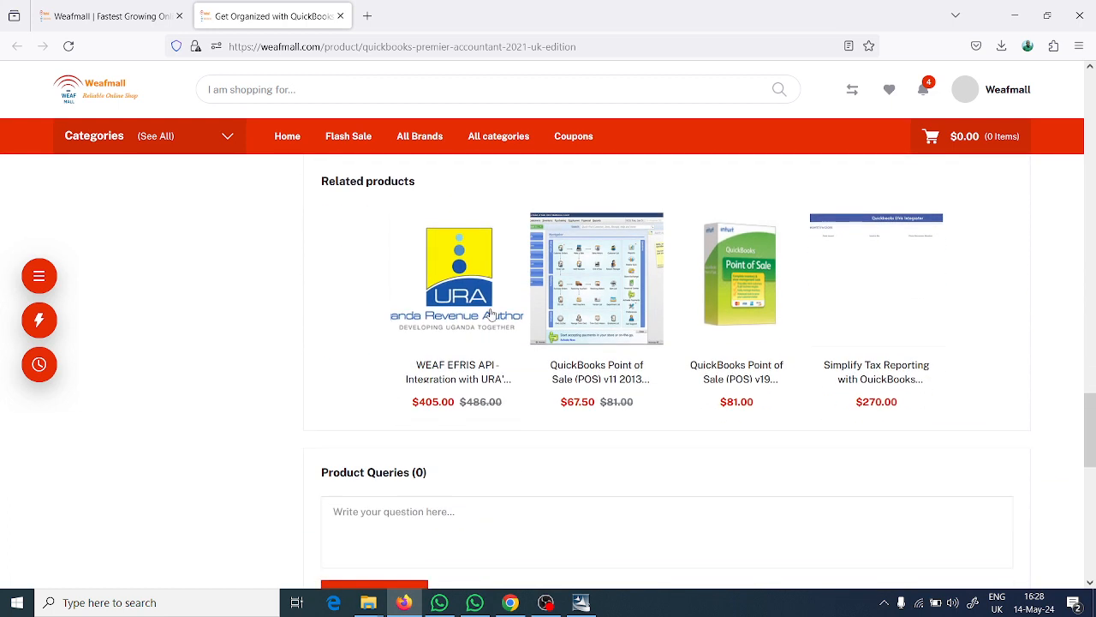
Accept the QuickBooks license agreement, keep the installation location C:\Program Files (x86)\Intuit\QuickBooks 2021, and install with service and support shortcuts
left_click(580, 607)
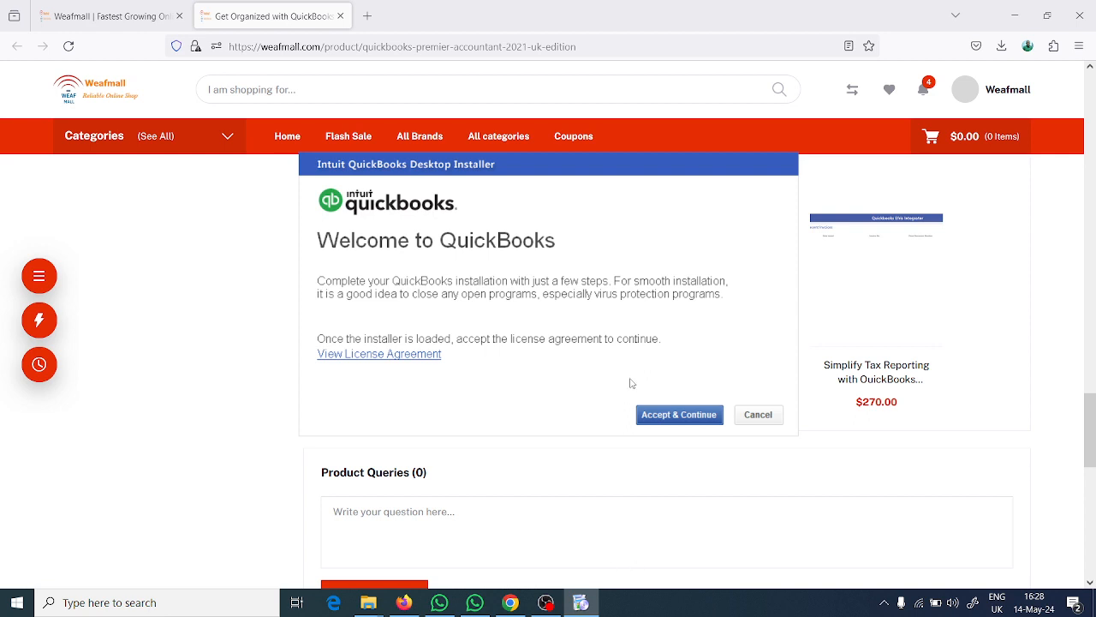
left_click(649, 414)
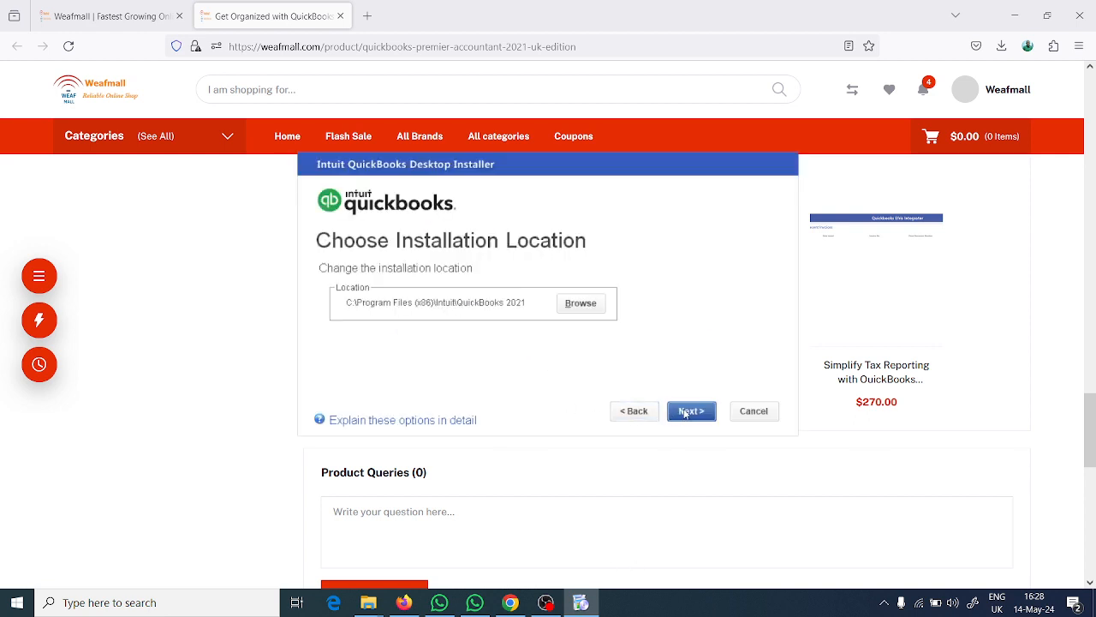
left_click(685, 413)
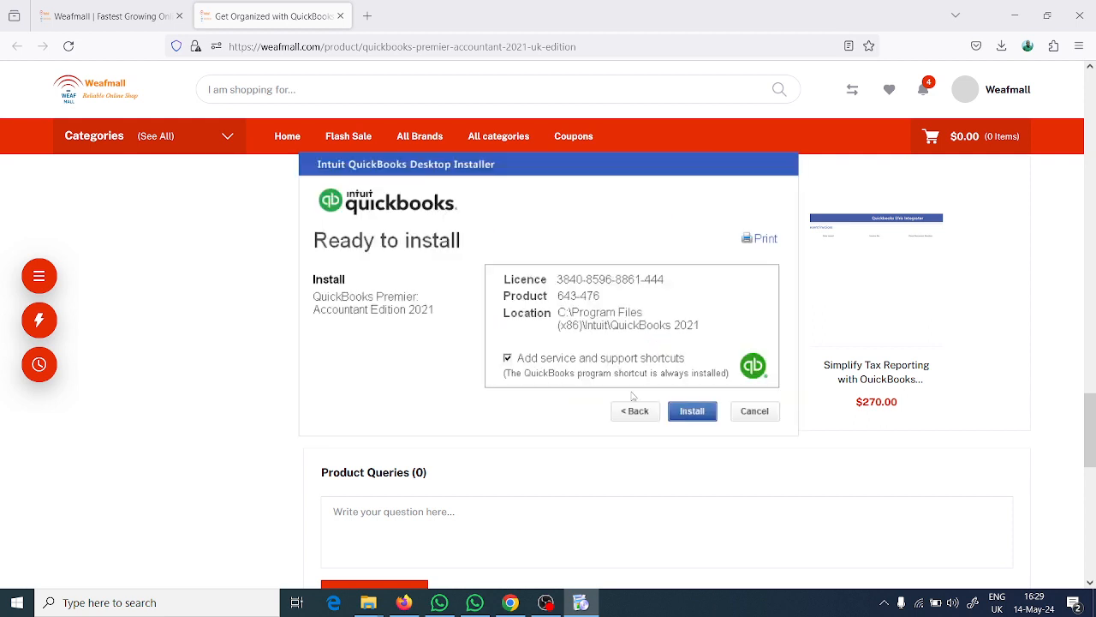
left_click(687, 415)
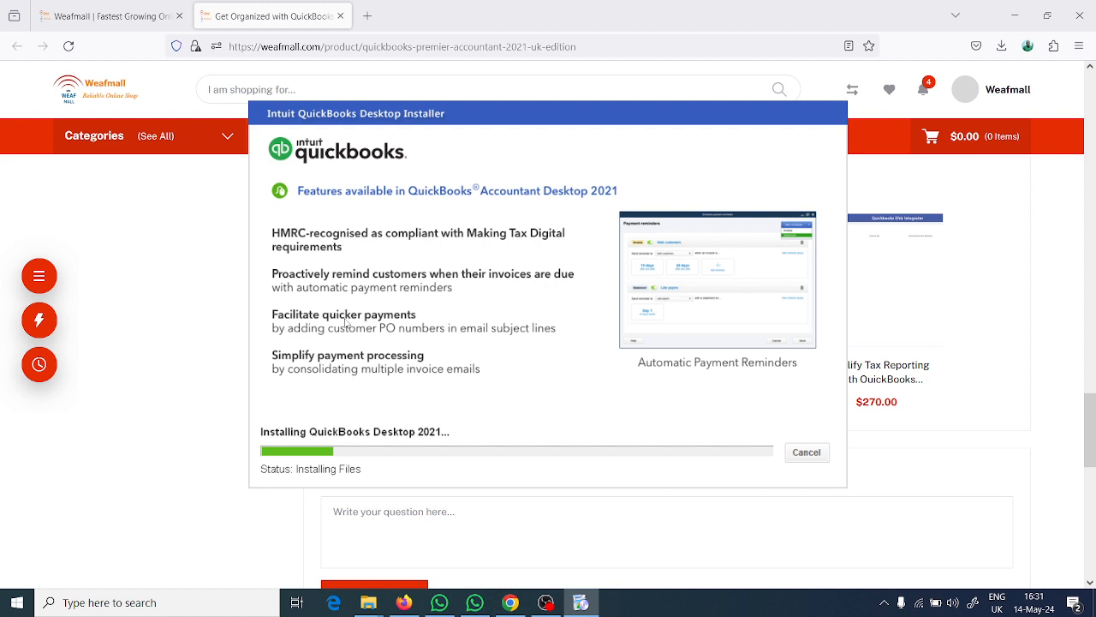
scroll(196, 247, "up", 3)
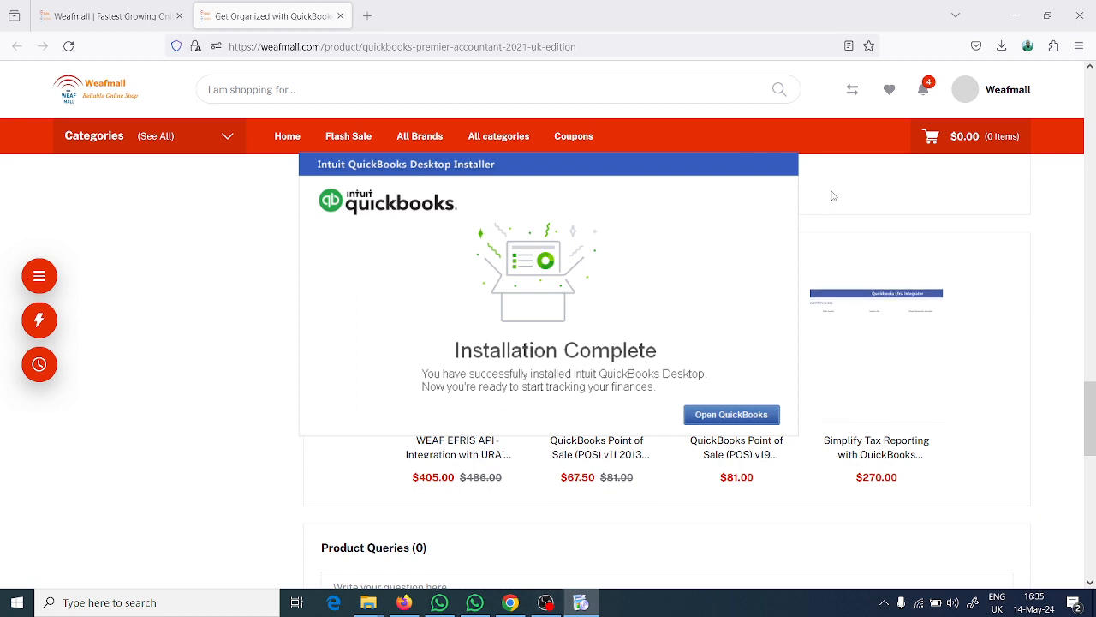
Switch to the extracted package in File Explorer, open its Crack folder, and copy APPCORE.DLL and FEATURES.DLL
left_click(1014, 15)
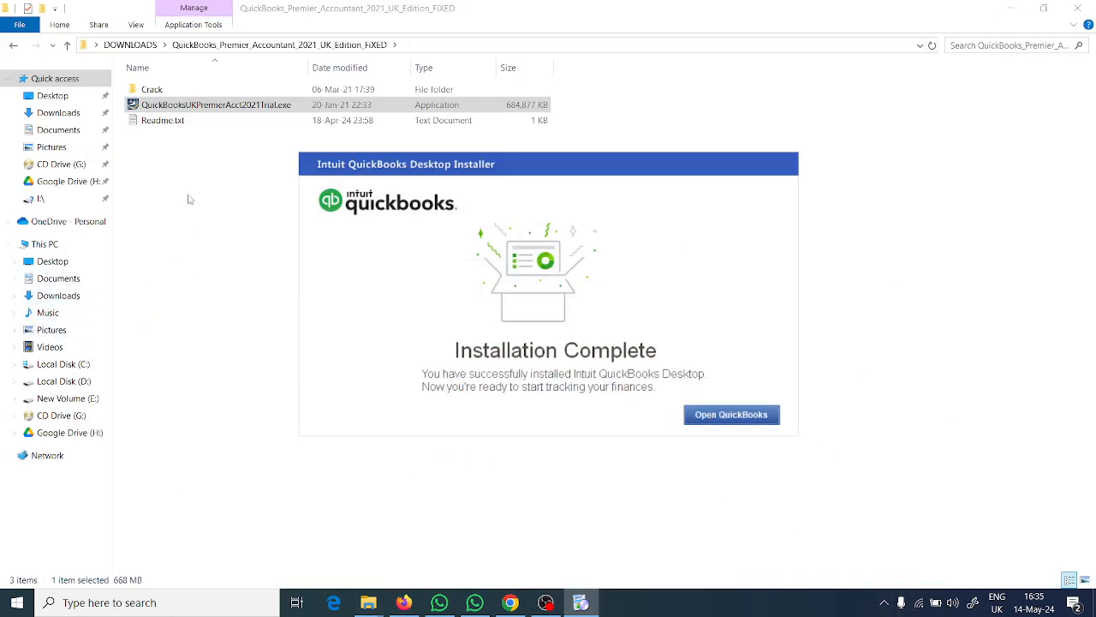
left_click(143, 107)
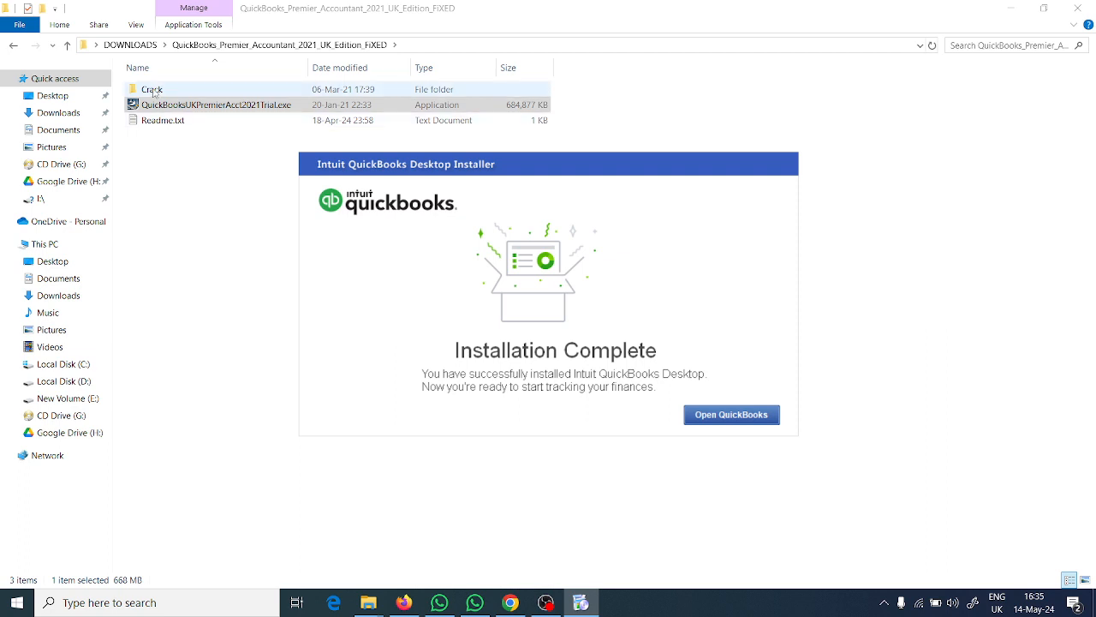
double_click(152, 90)
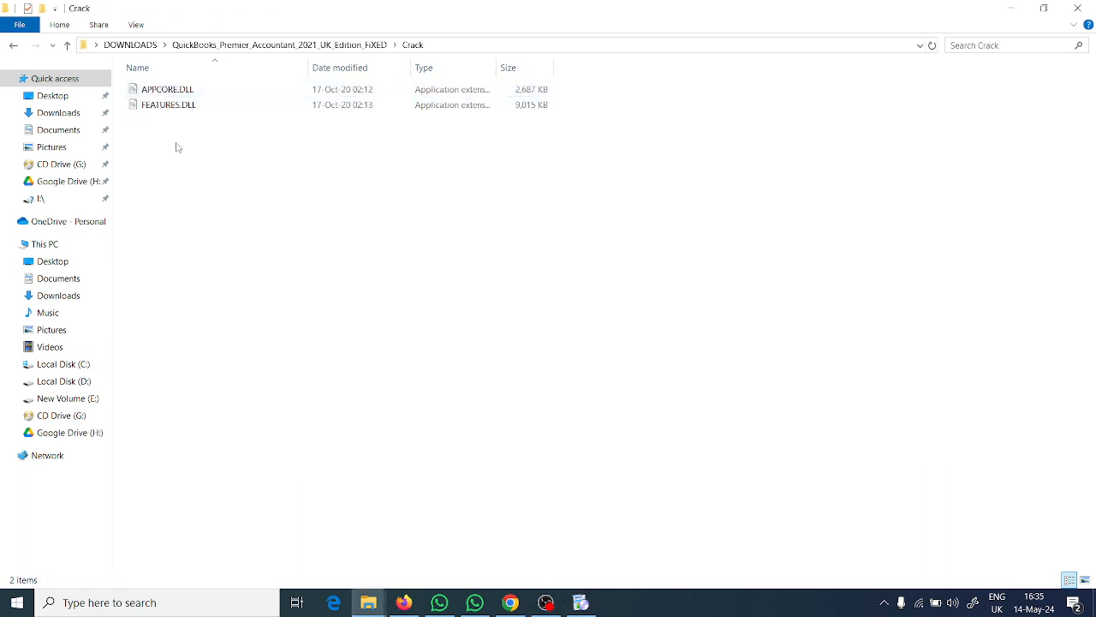
key("ctrl+a")
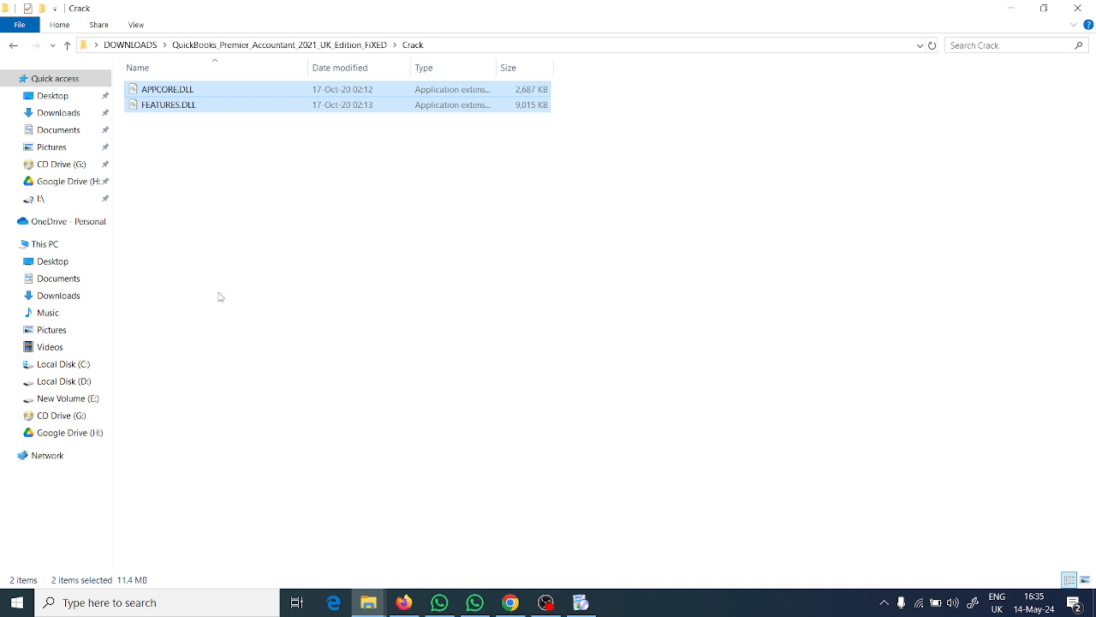
Open a second File Explorer window at C:\Program Files (x86)\Intuit\QuickBooks 2021
key("super+e")
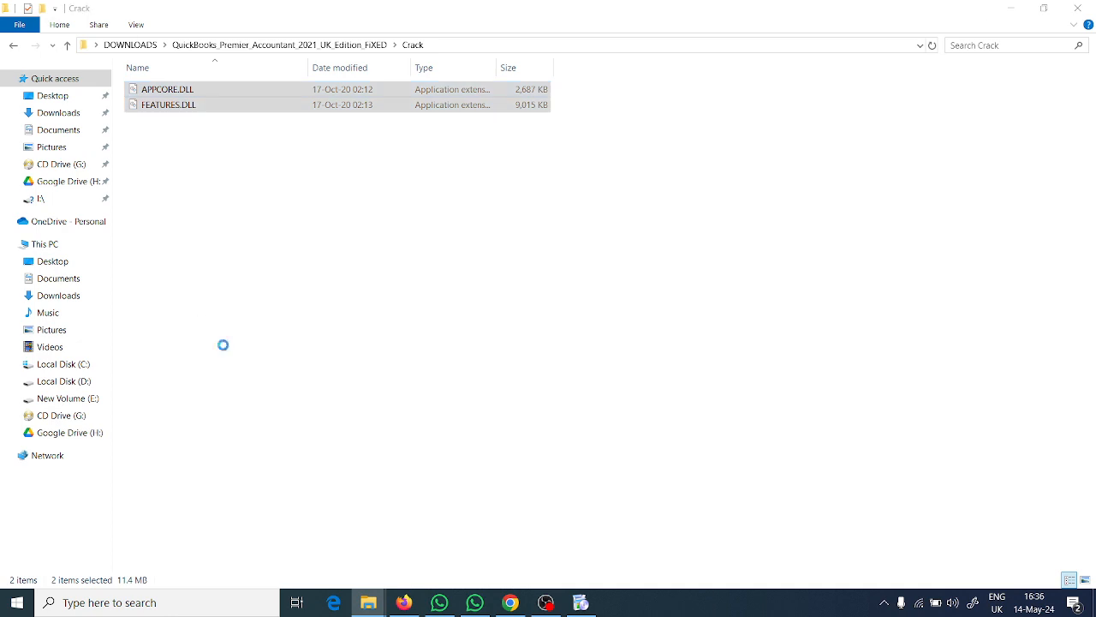
double_click(240, 209)
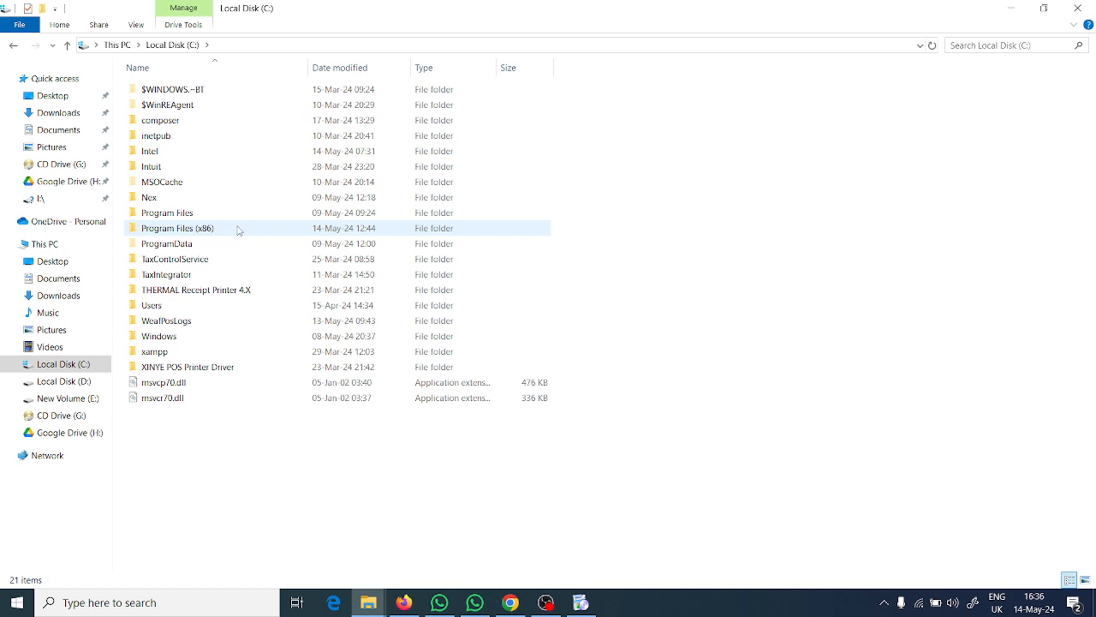
left_click(239, 230)
double_click(239, 230)
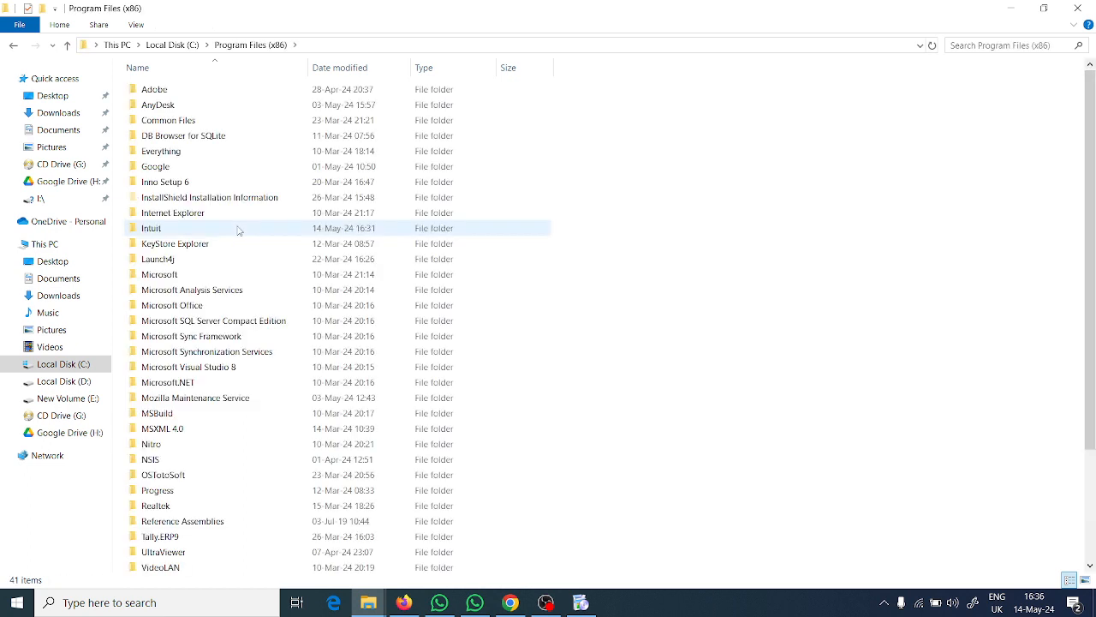
double_click(239, 229)
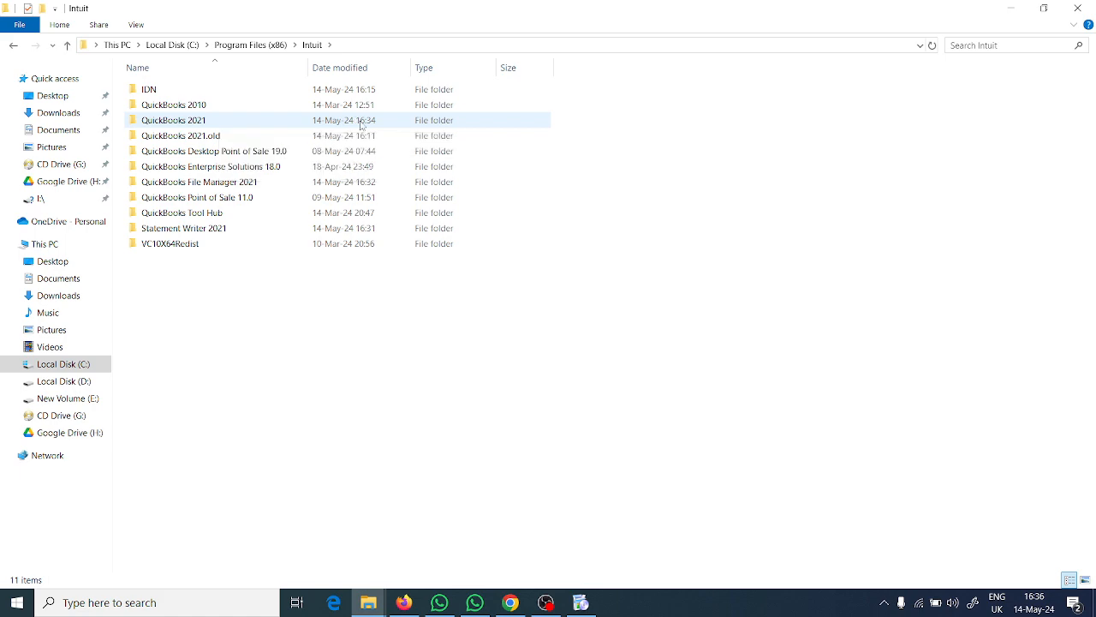
double_click(232, 127)
Paste the two copied DLL files into the QuickBooks 2021 folder, replacing the existing ones with administrator permission
scroll(265, 347, "down", 4)
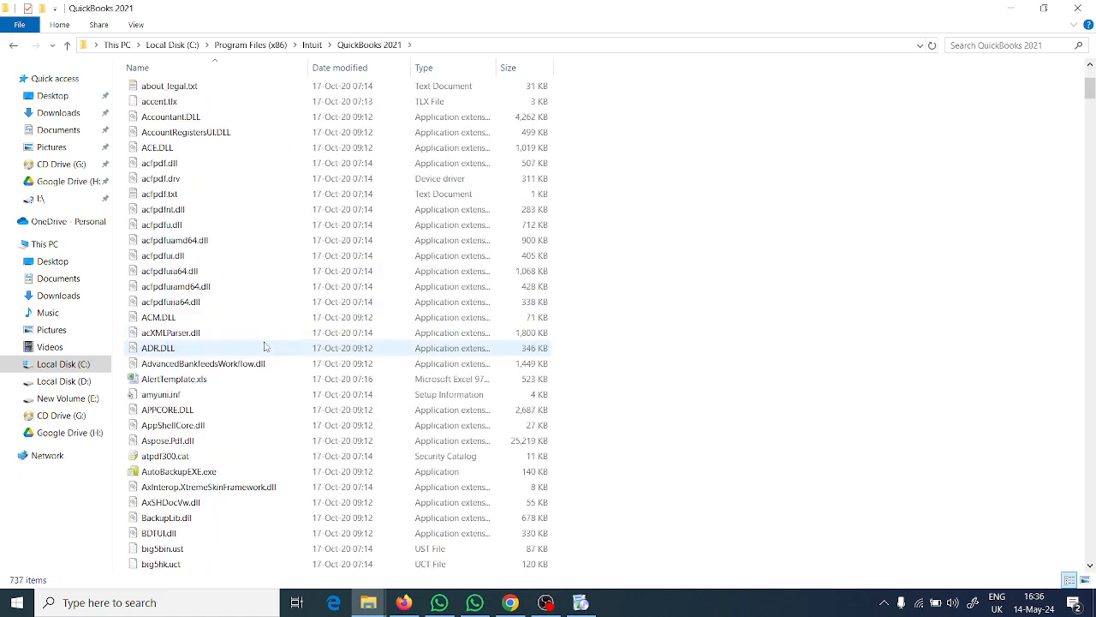
key("ctrl+v")
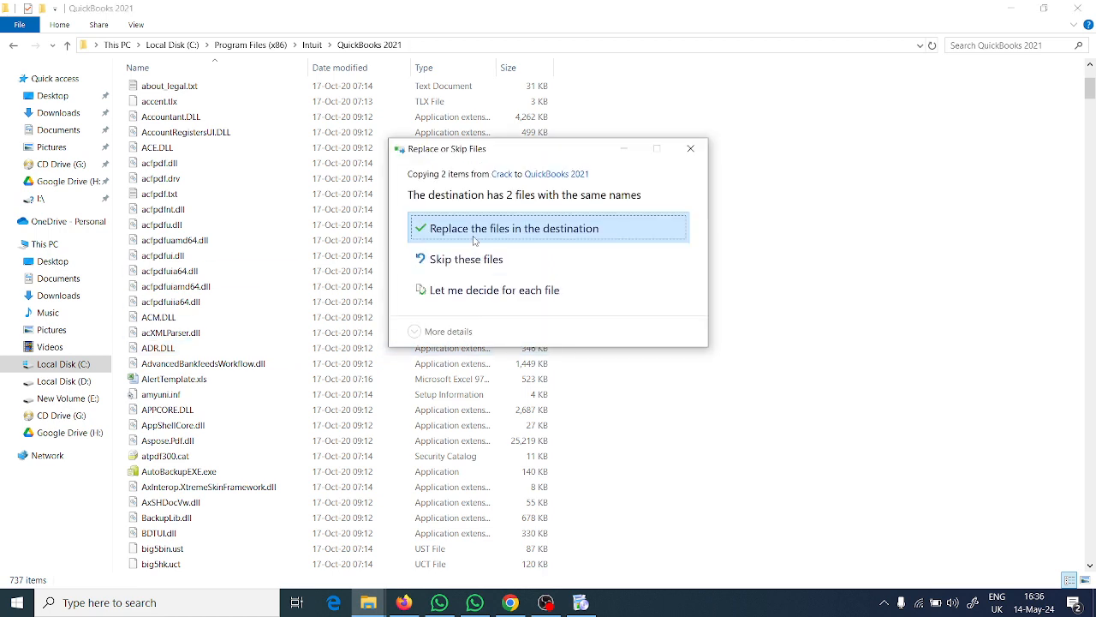
left_click(474, 238)
left_click(526, 265)
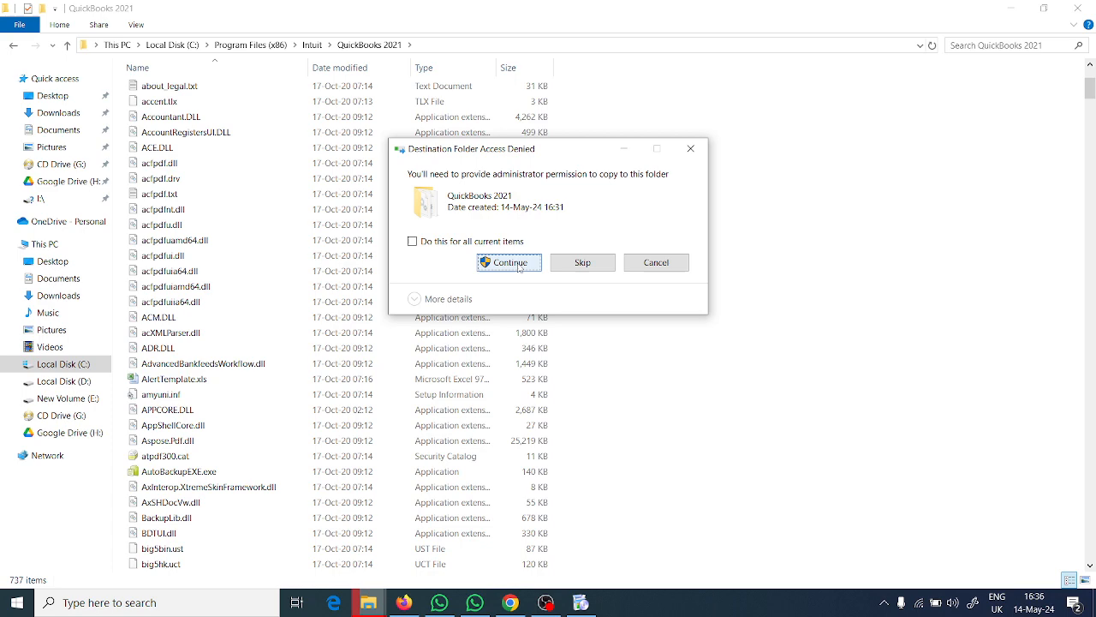
left_click(518, 266)
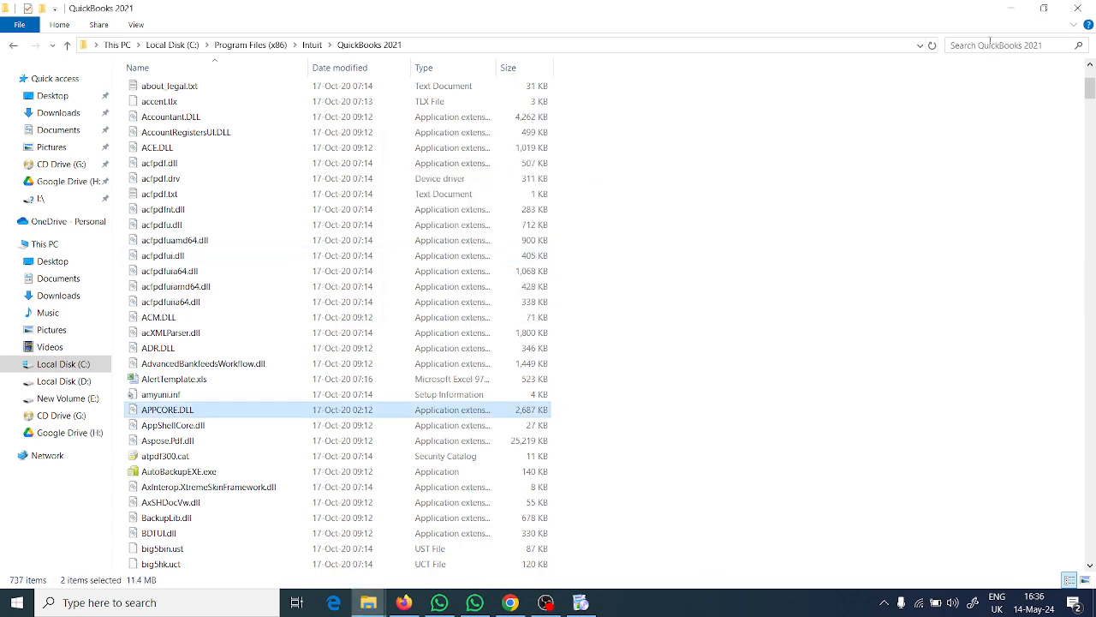
Minimize both folder windows and launch QuickBooks from the completed installer
left_click(1013, 10)
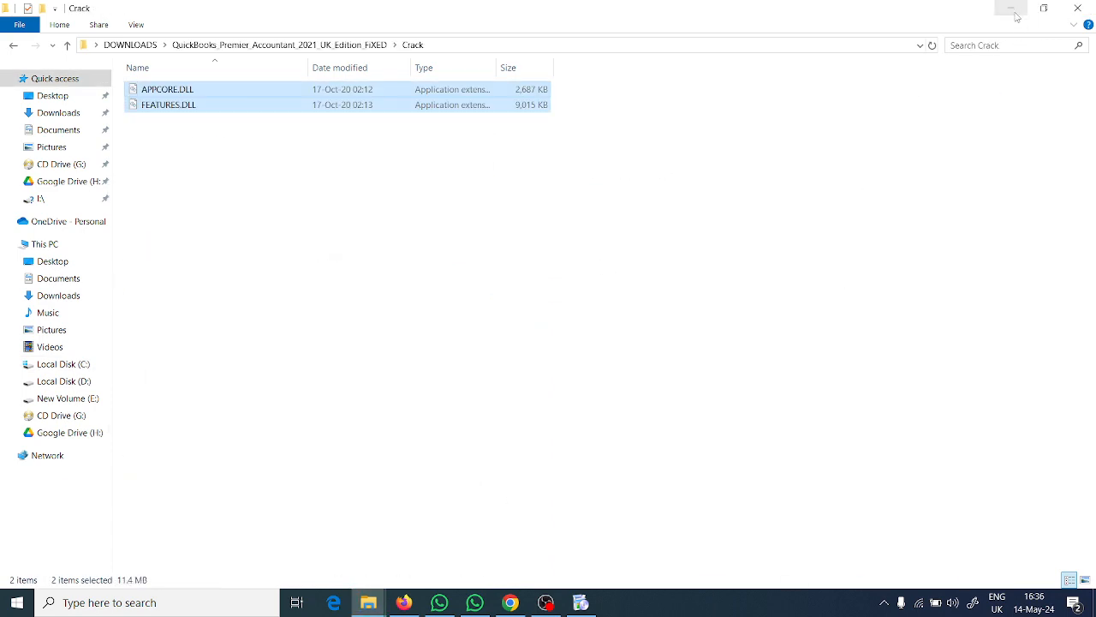
left_click(1015, 16)
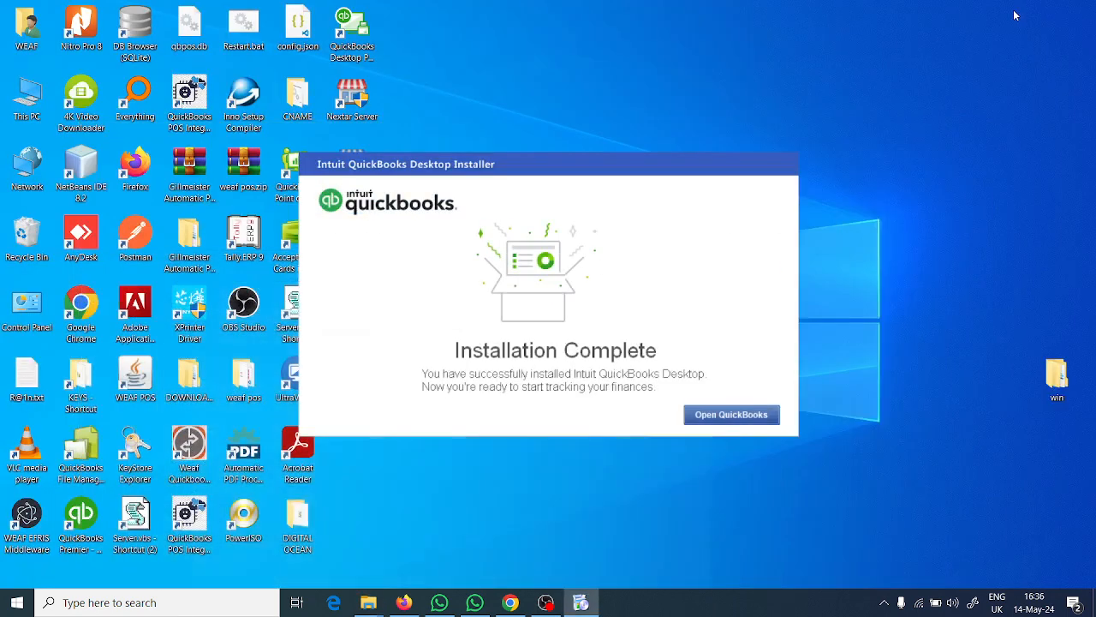
left_click(730, 416)
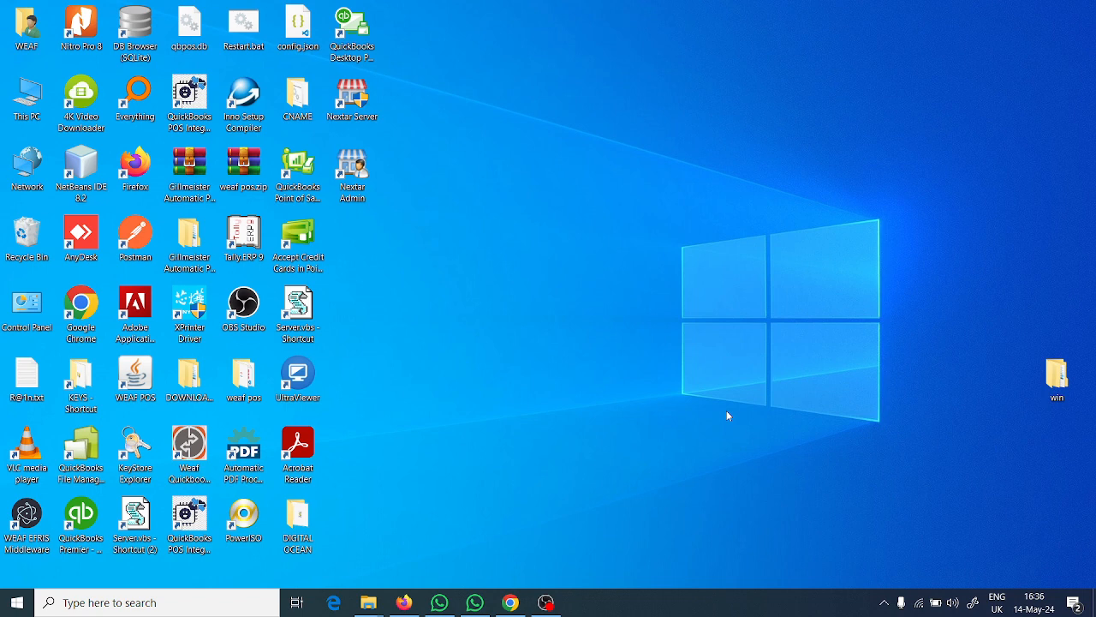
right_click(534, 203)
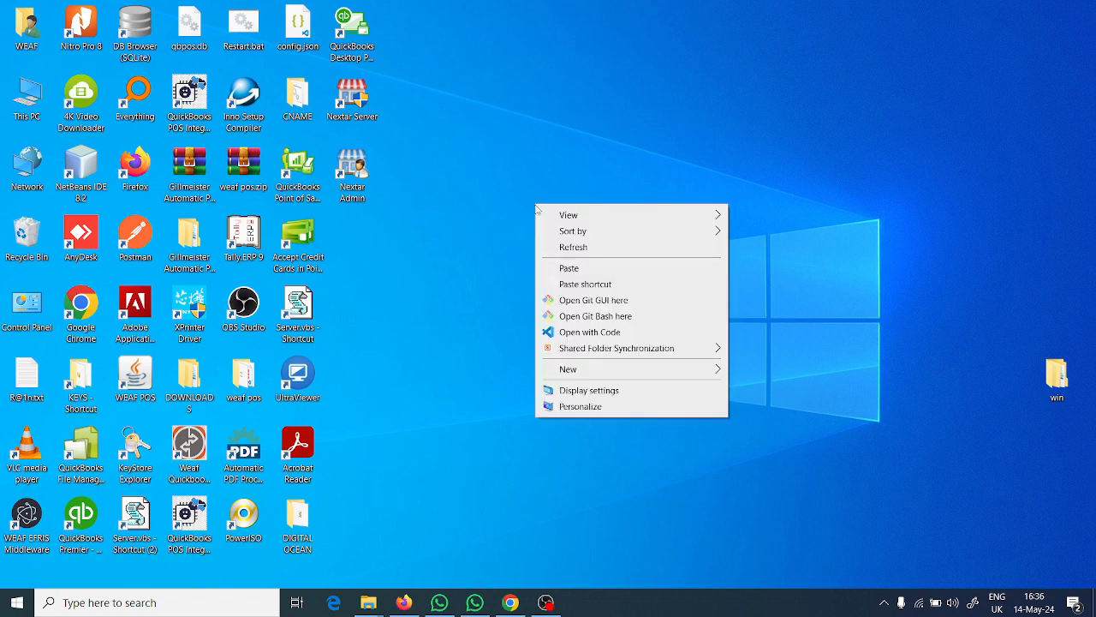
left_click(576, 249)
right_click(539, 203)
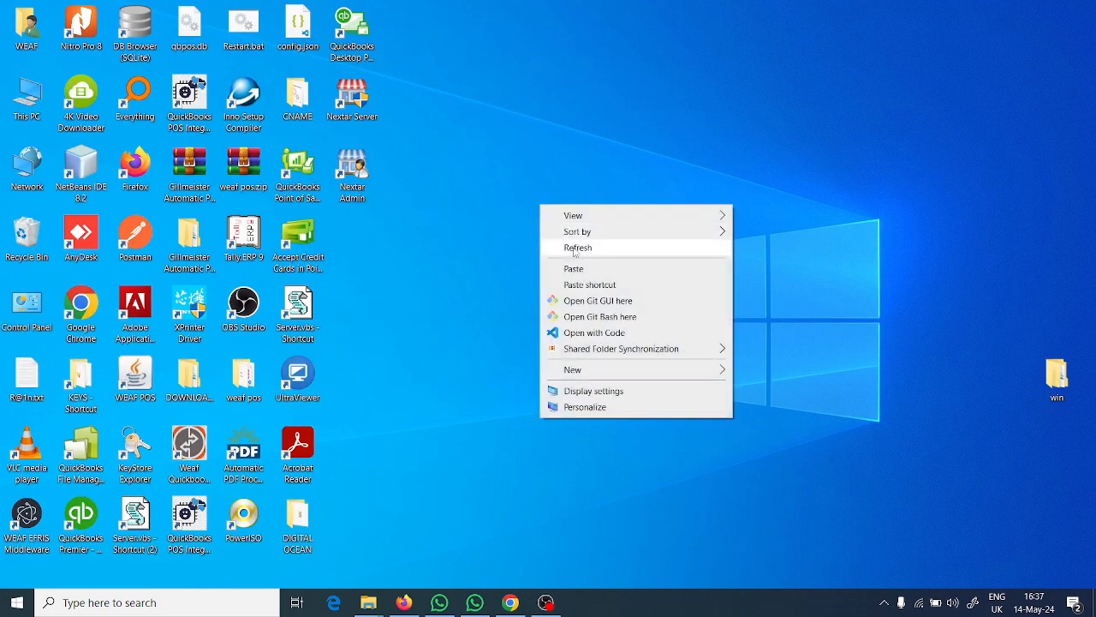
left_click(574, 246)
right_click(543, 196)
left_click(567, 239)
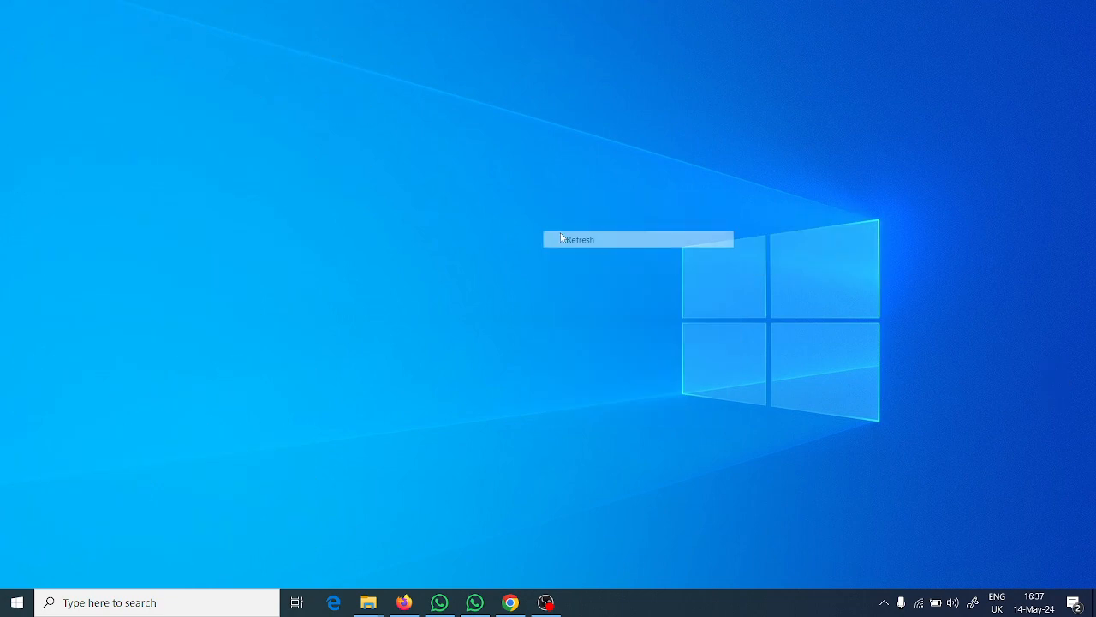
right_click(549, 203)
left_click(591, 246)
right_click(514, 160)
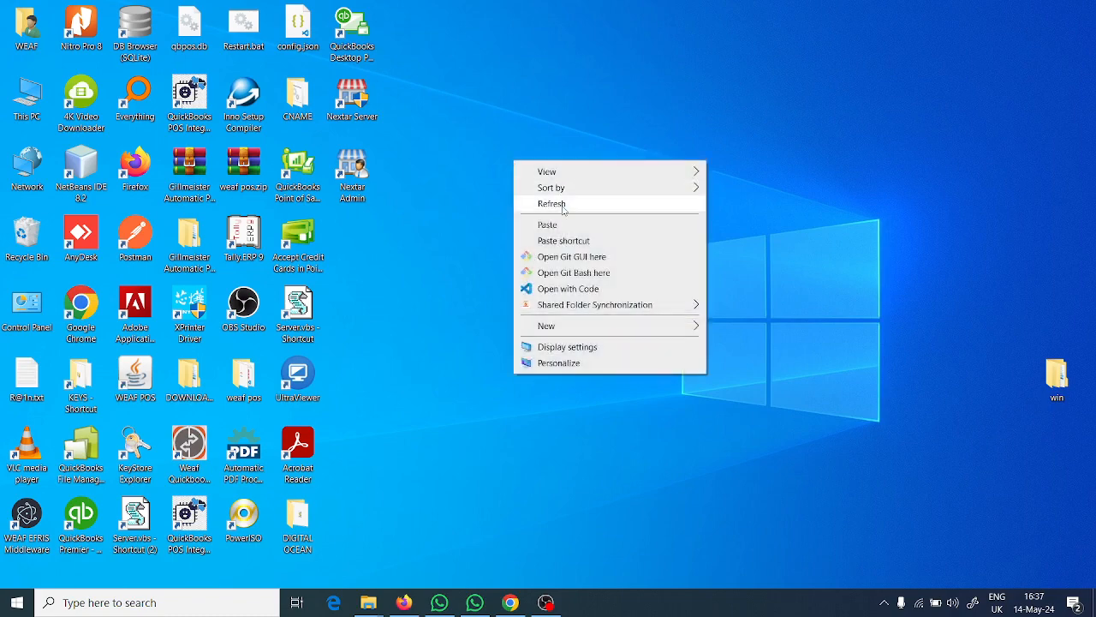
left_click(562, 210)
right_click(536, 165)
left_click(555, 210)
right_click(545, 168)
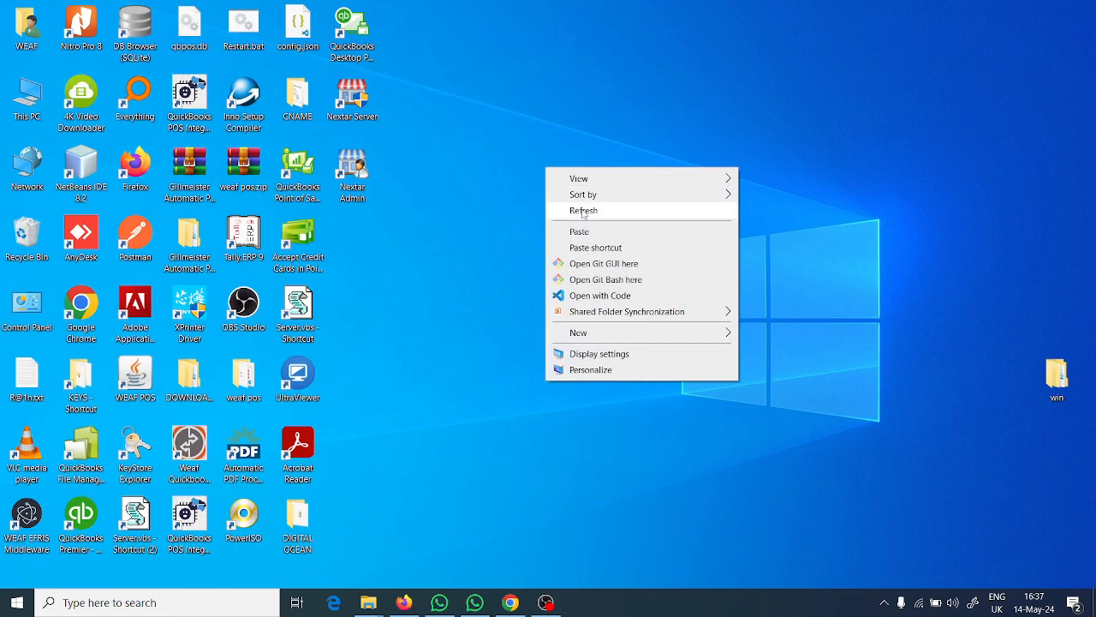
left_click(562, 211)
right_click(555, 157)
left_click(595, 206)
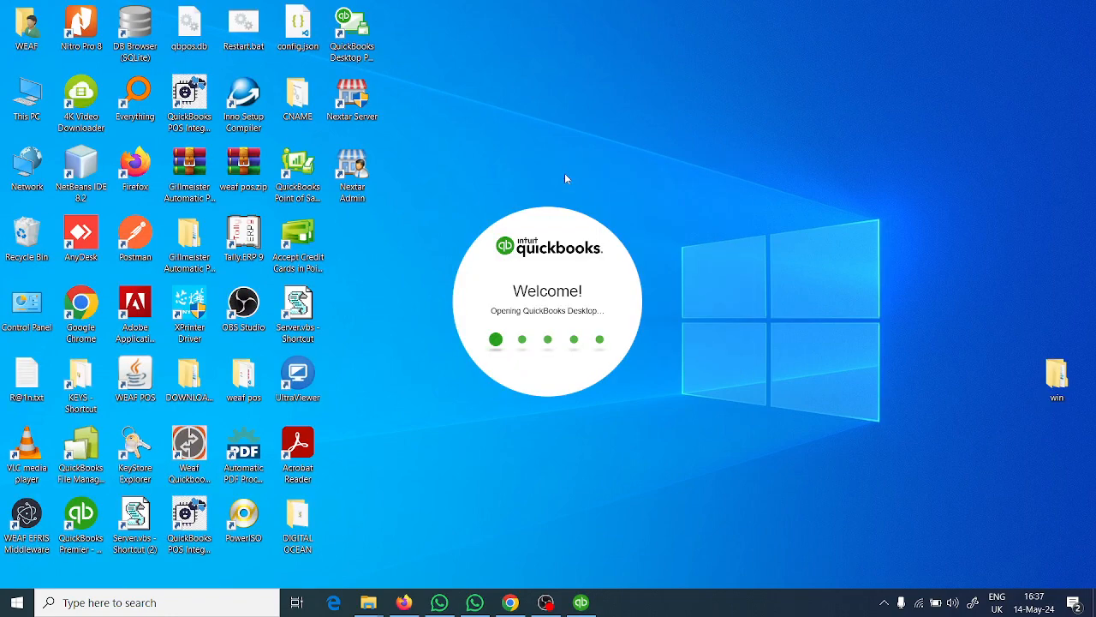
right_click(715, 157)
left_click(747, 197)
right_click(717, 138)
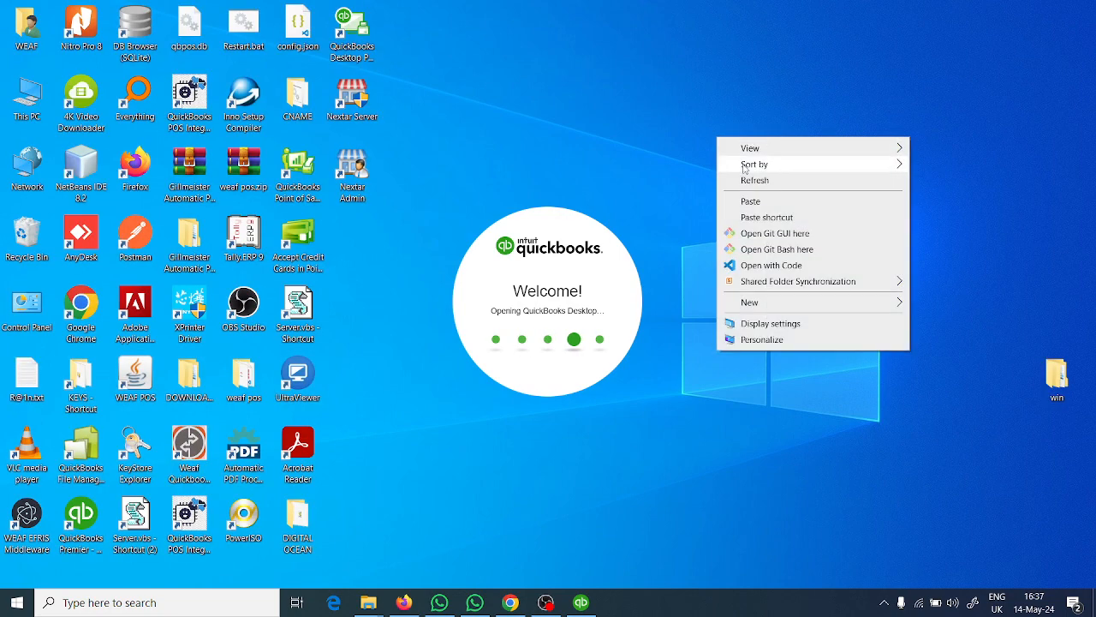
left_click(743, 180)
right_click(716, 124)
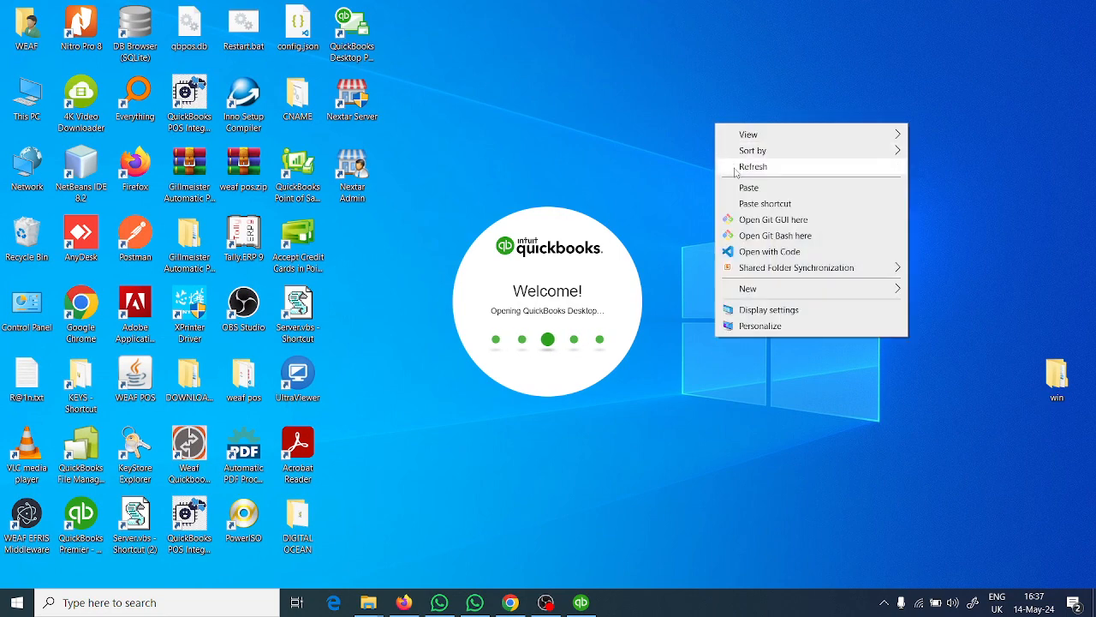
left_click(745, 166)
right_click(737, 162)
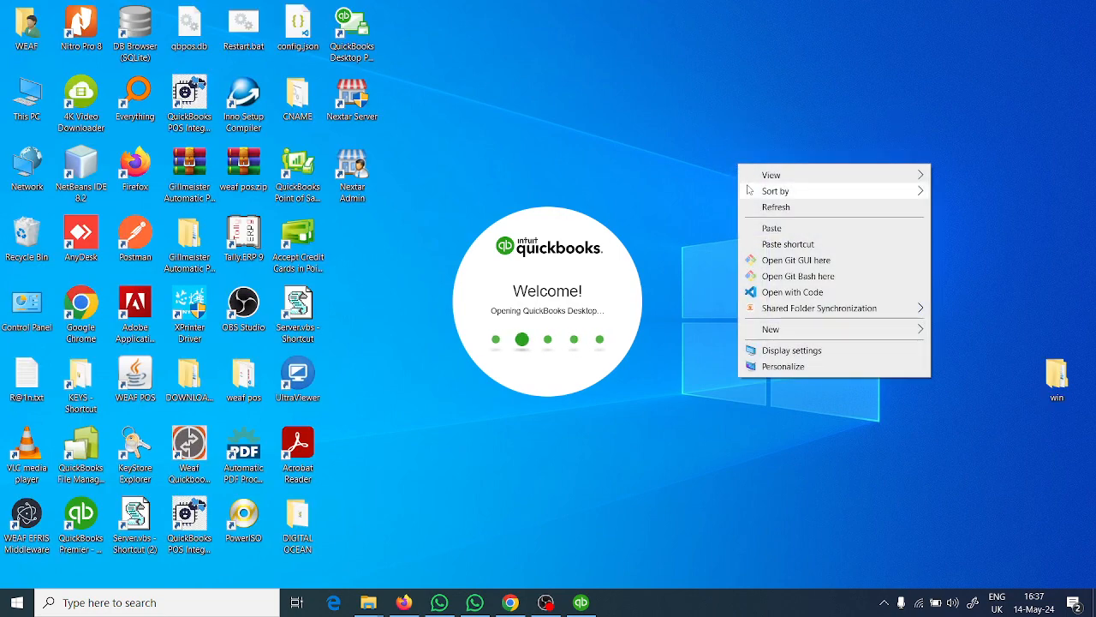
left_click(754, 206)
right_click(722, 132)
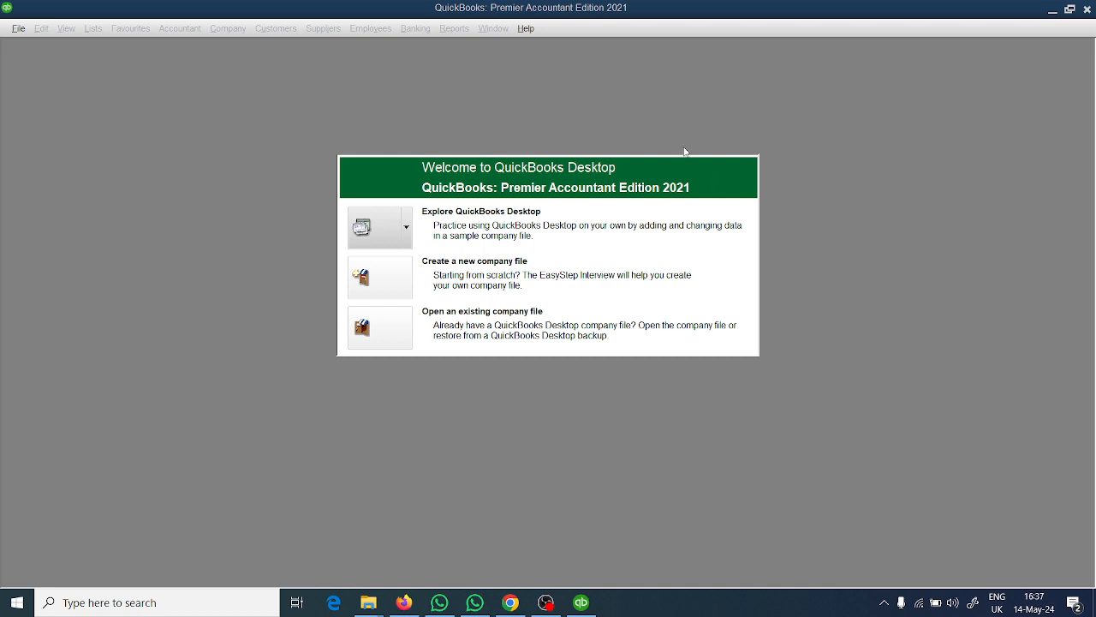
Open the Change My Licence Number dialog in QuickBooks to view the current product information
left_click(525, 32)
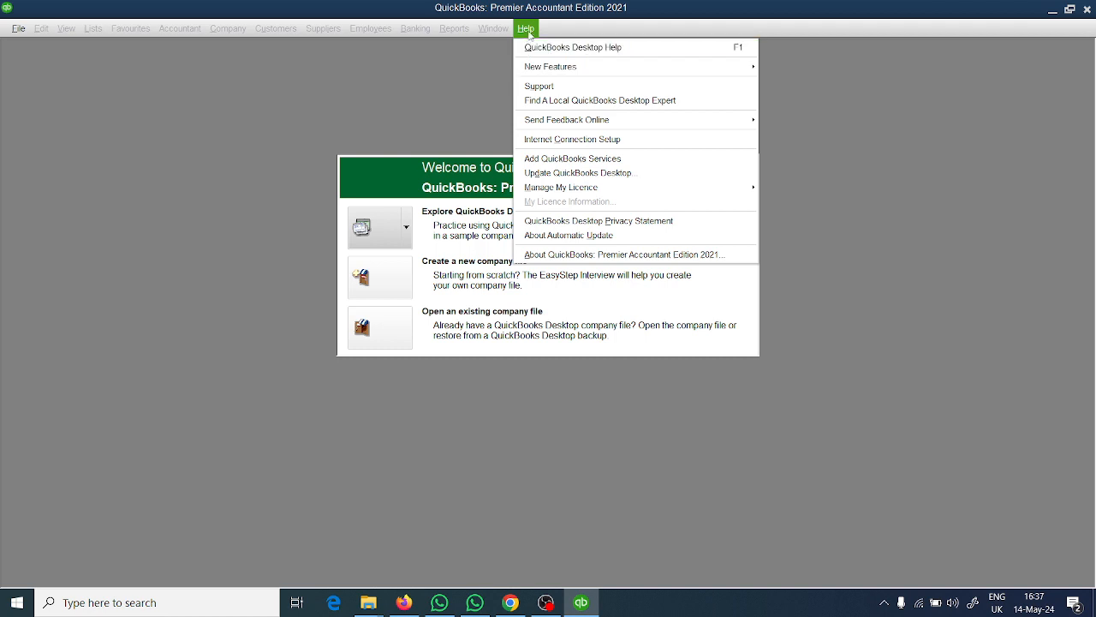
left_click(526, 31)
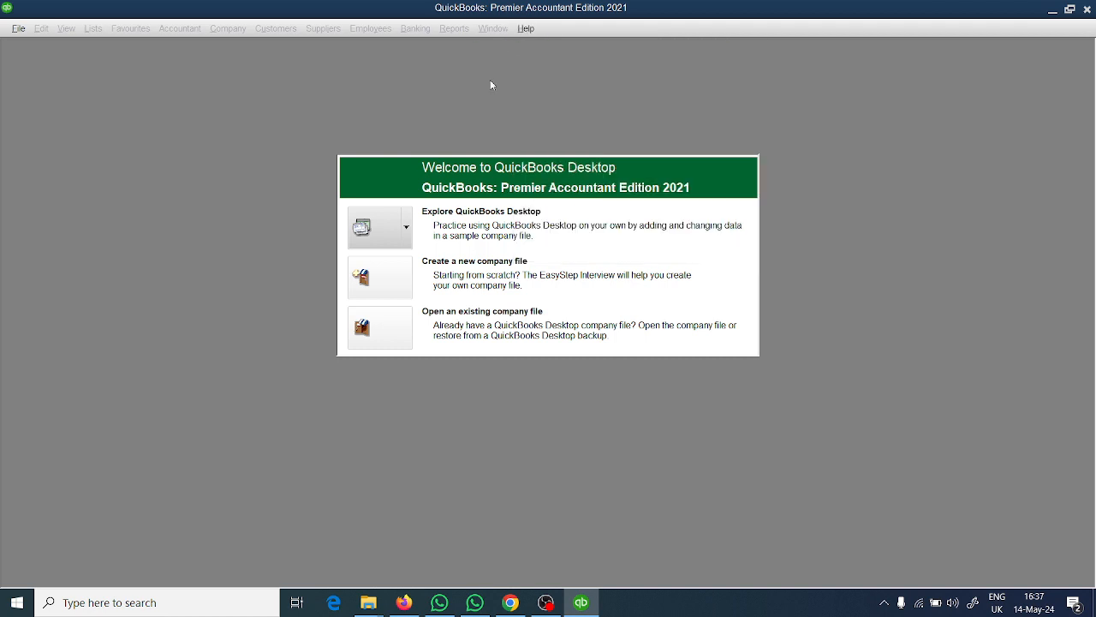
left_click(530, 35)
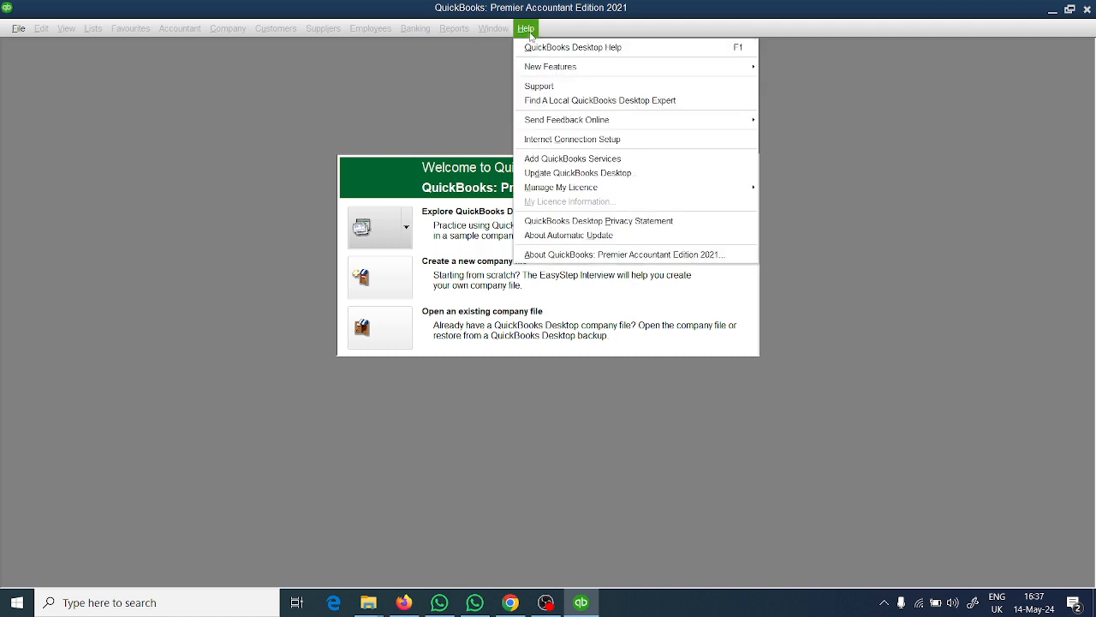
mouse_move(561, 190)
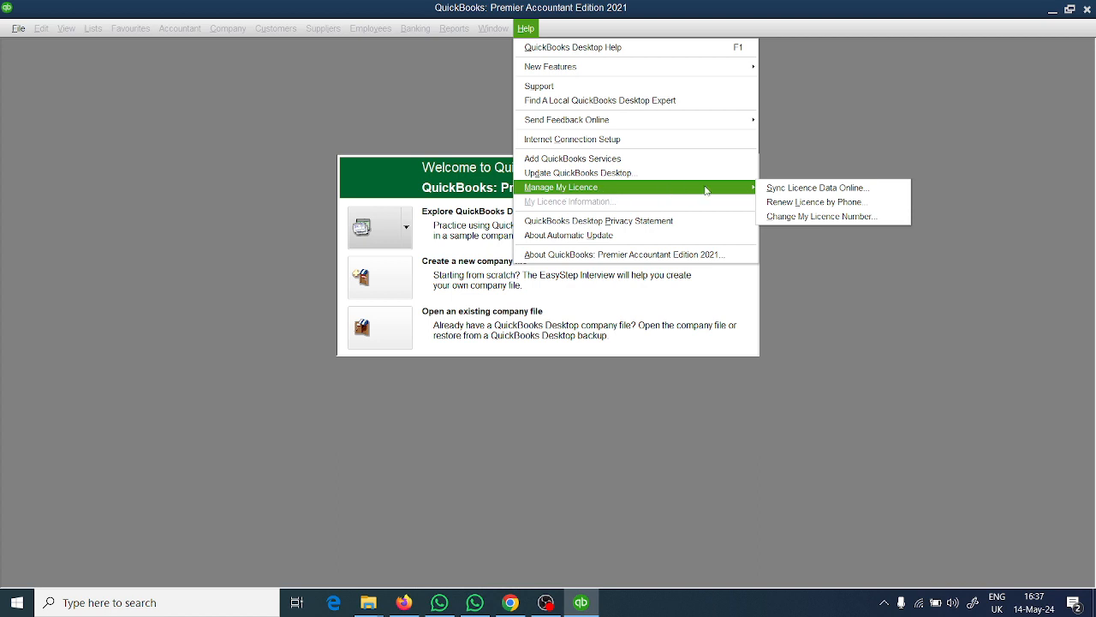
left_click(800, 217)
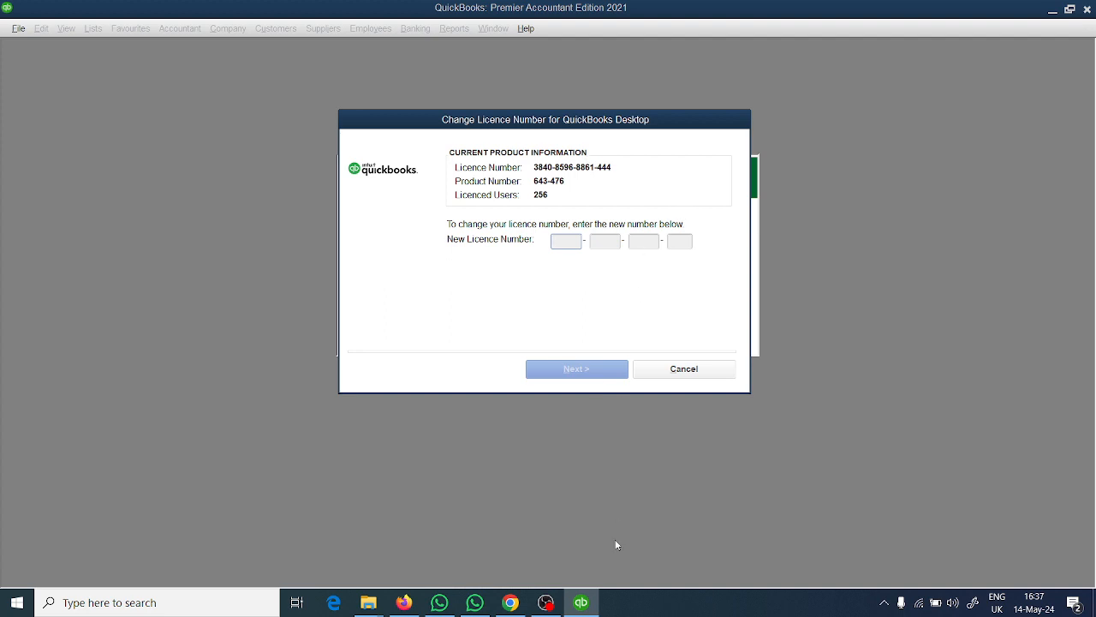
Switch back to File Explorer and revisit the QuickBooks 2021 installation folder and the Crack folder with its two DLL files
left_click(509, 605)
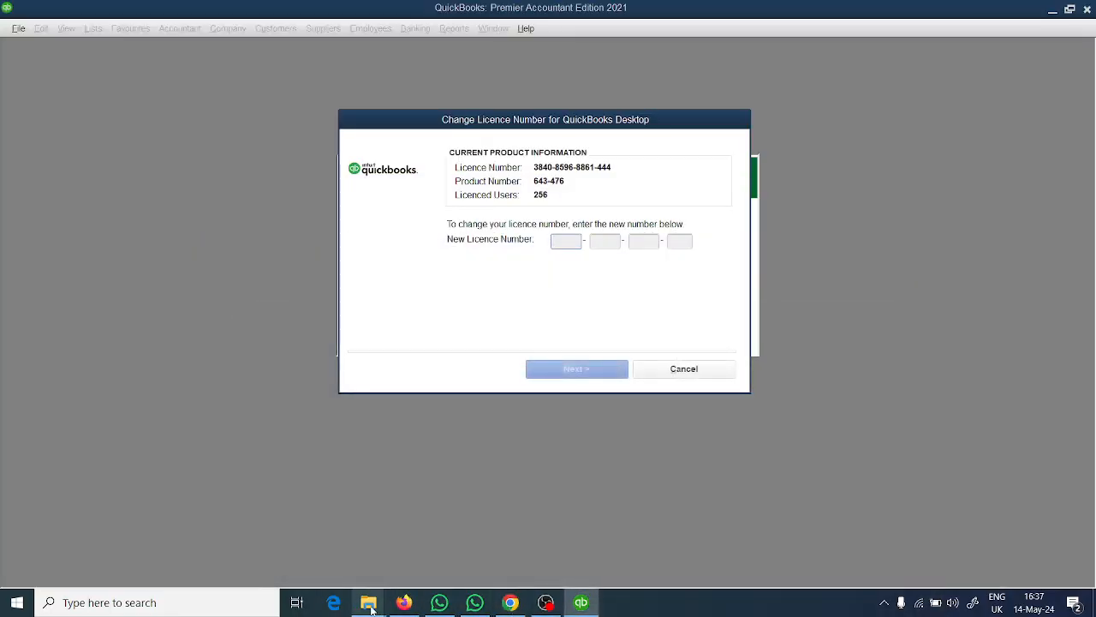
mouse_move(392, 585)
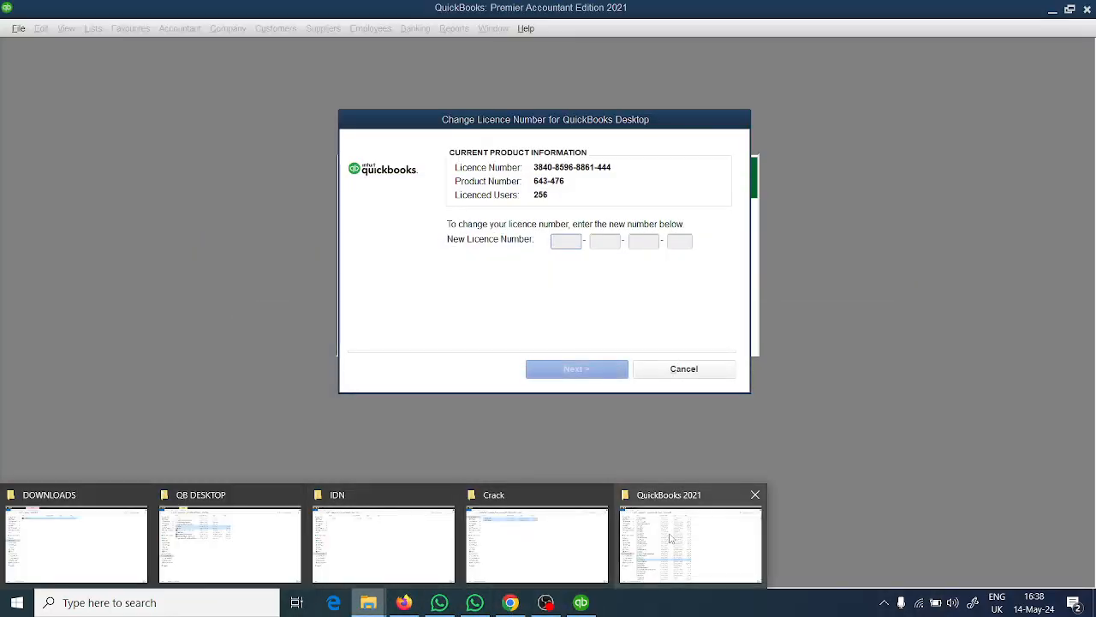
left_click(671, 538)
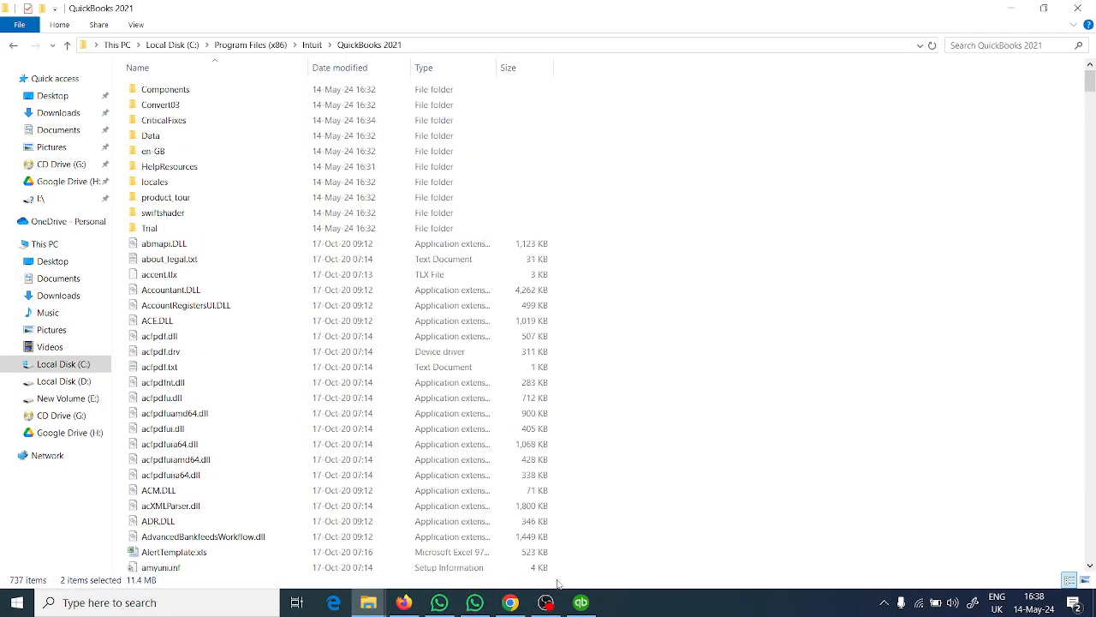
mouse_move(369, 602)
mouse_move(605, 562)
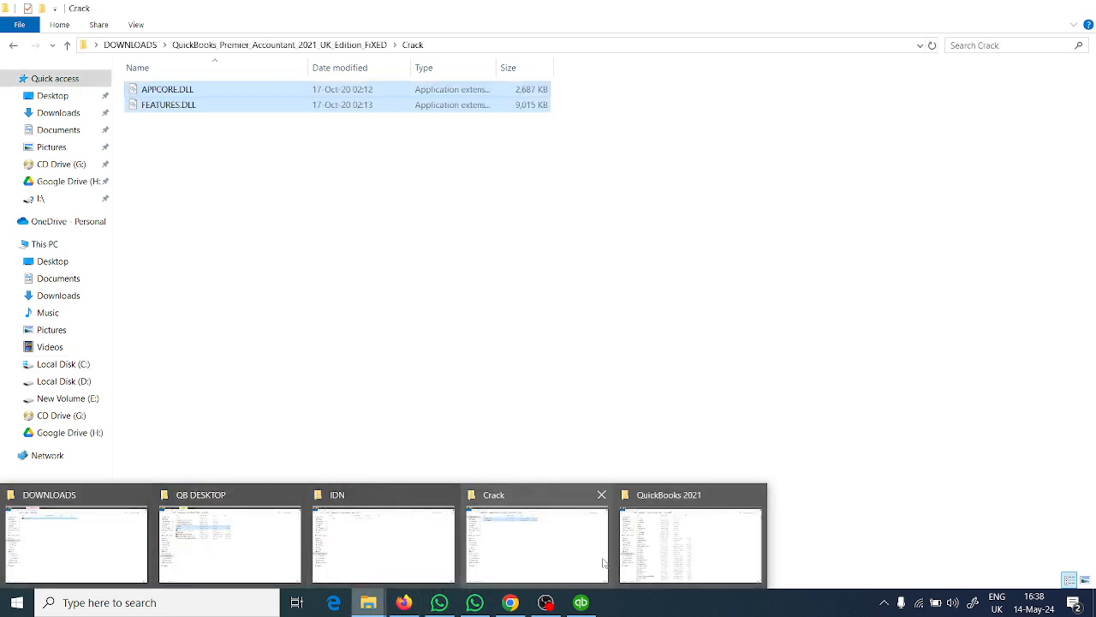
left_click(567, 559)
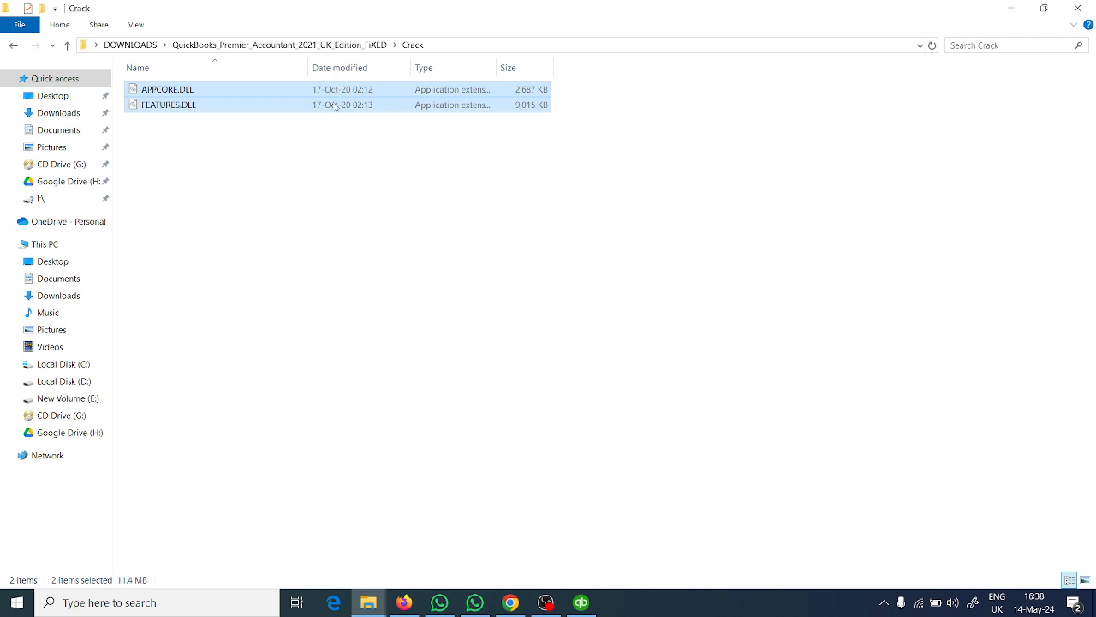
Read the Readme.txt instructions in the QuickBooks_Premier_Accountant_2021_UK_Edition_FiXED folder, close the file and switch back to QuickBooks
left_click(311, 47)
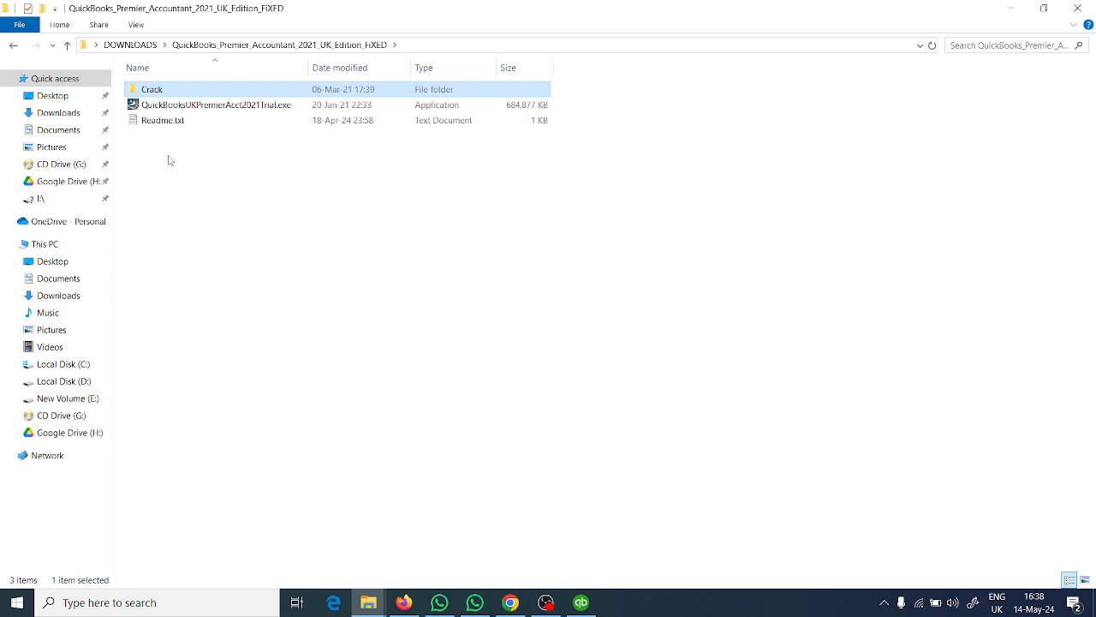
double_click(152, 121)
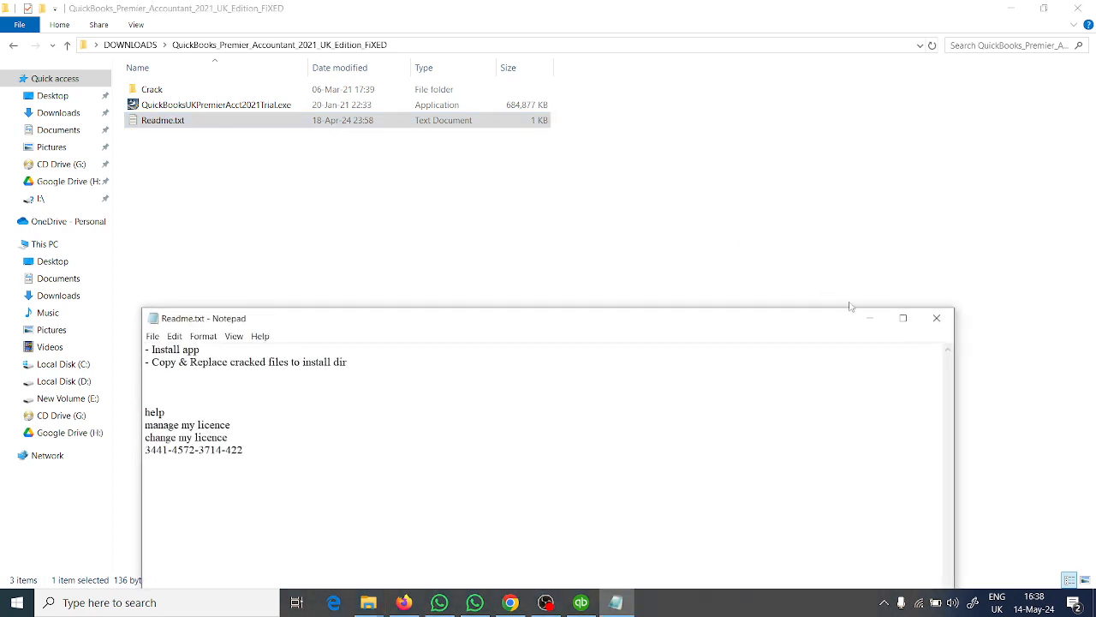
left_click(928, 322)
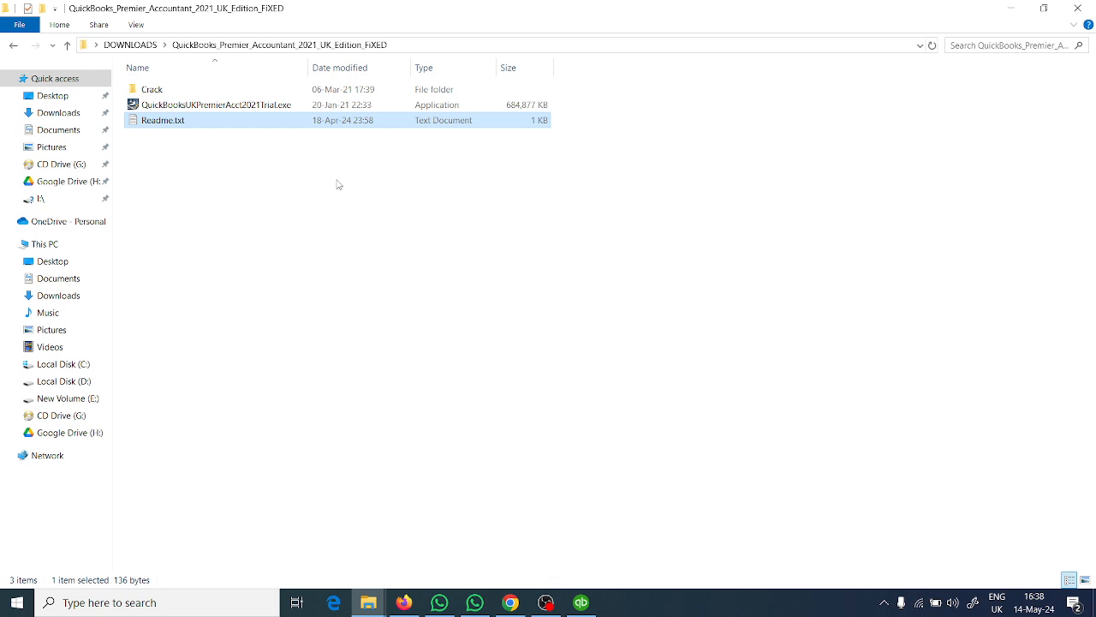
left_click(580, 604)
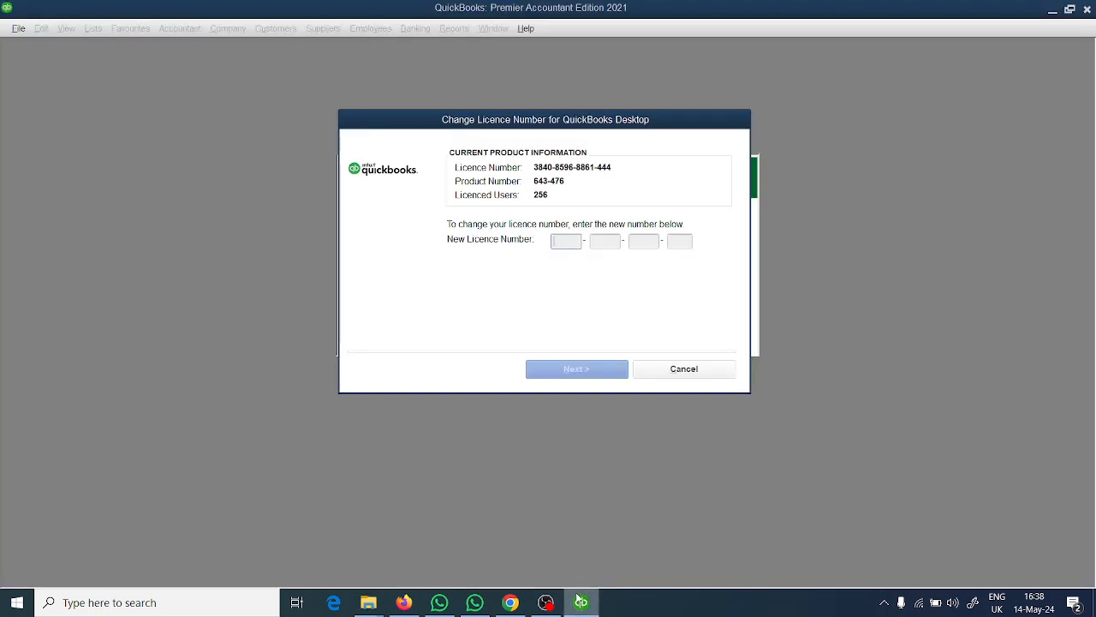
Revisit the QuickBooks 2021 installation folder and the downloaded package folder, then return to QuickBooks and cancel the Change Licence Number dialog
mouse_move(375, 602)
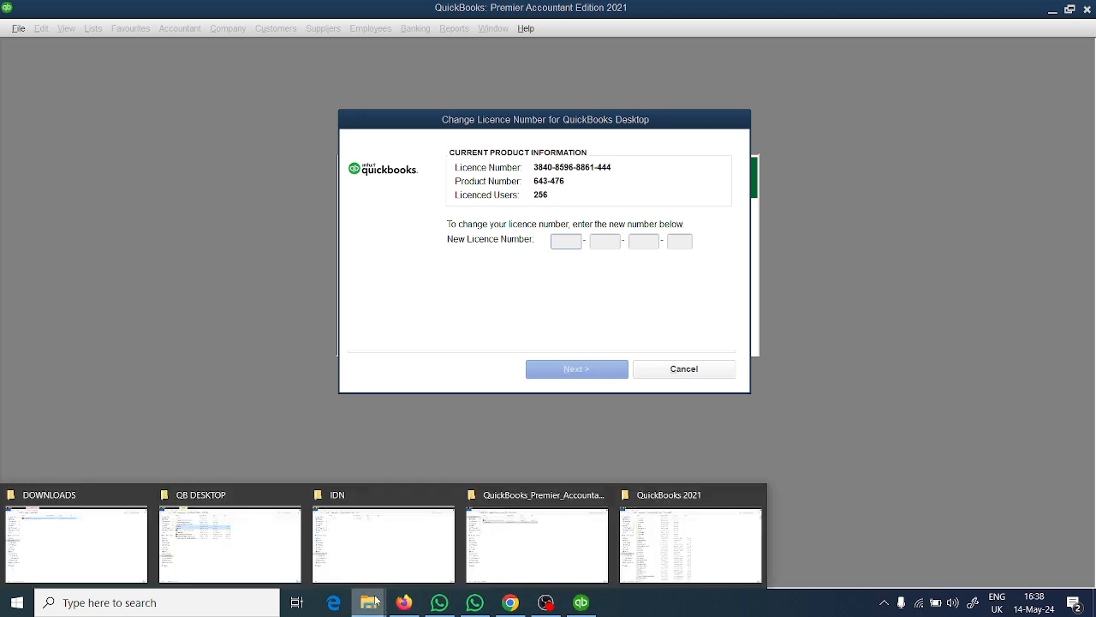
left_click(698, 567)
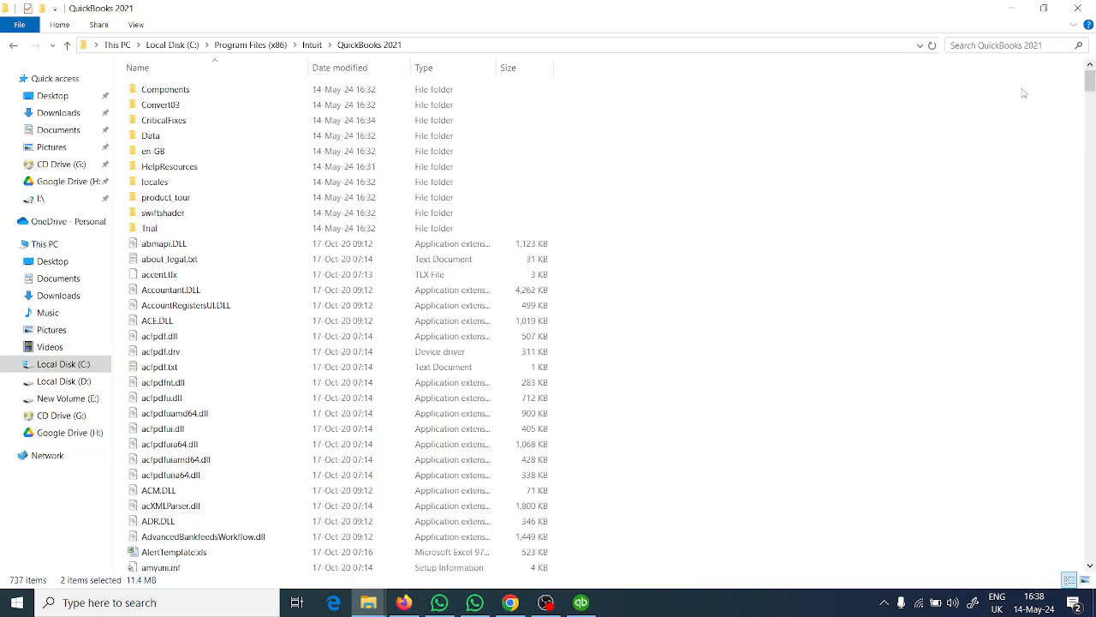
left_click(1011, 8)
mouse_move(377, 602)
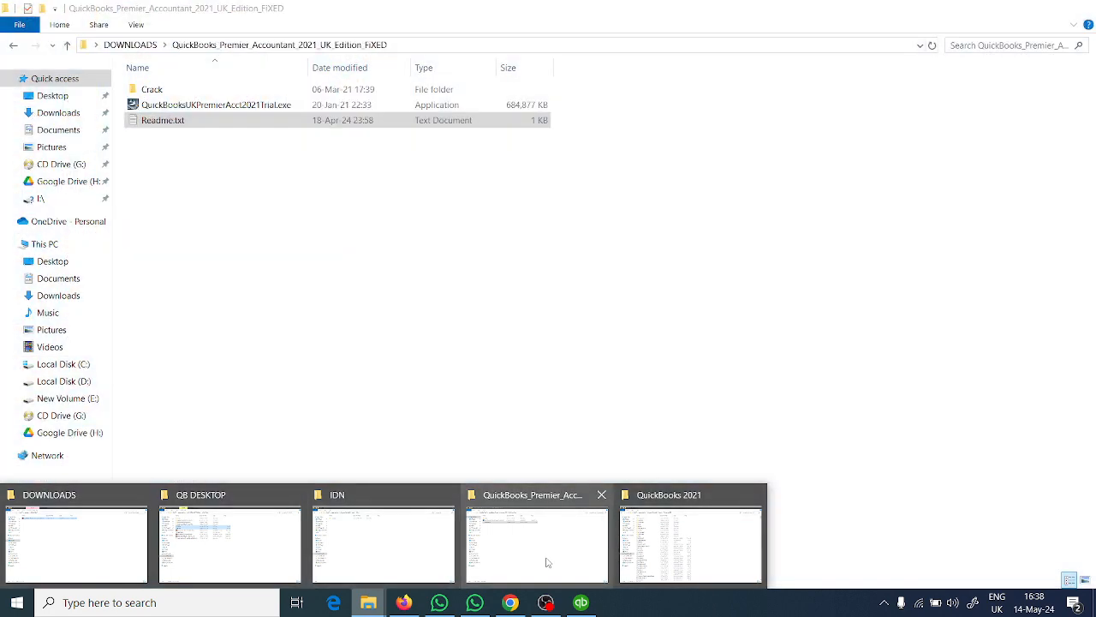
left_click(531, 562)
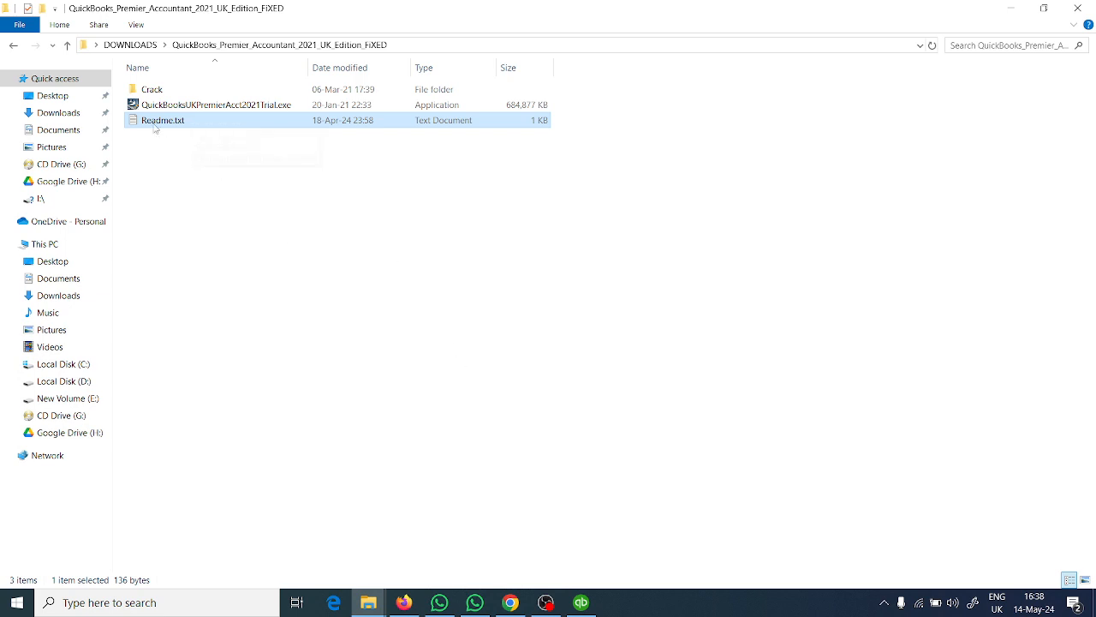
left_click(581, 602)
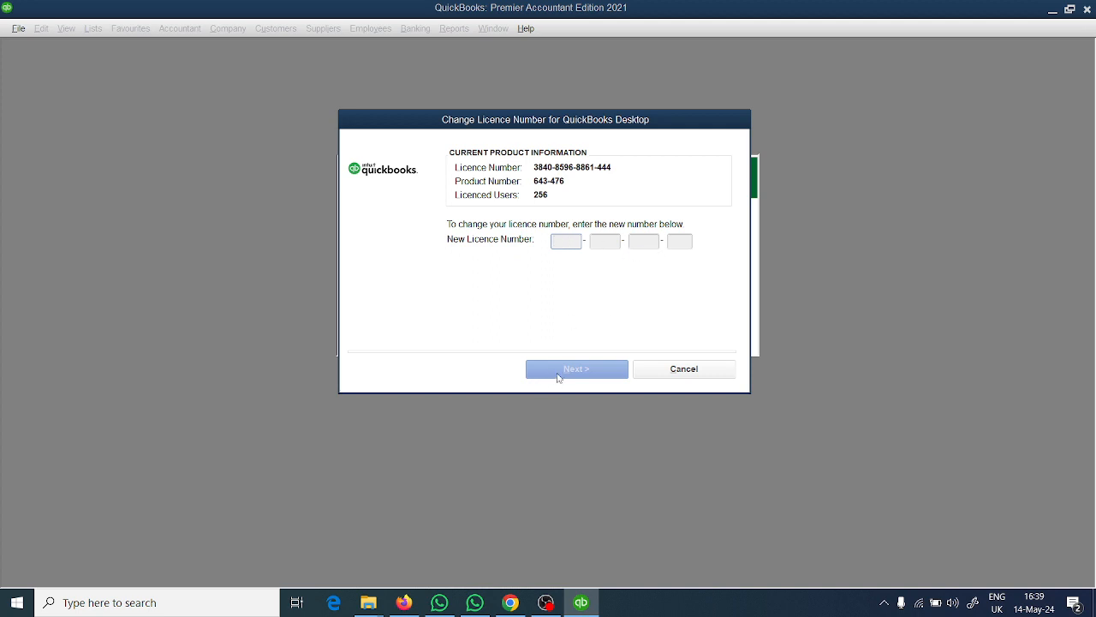
left_click(685, 370)
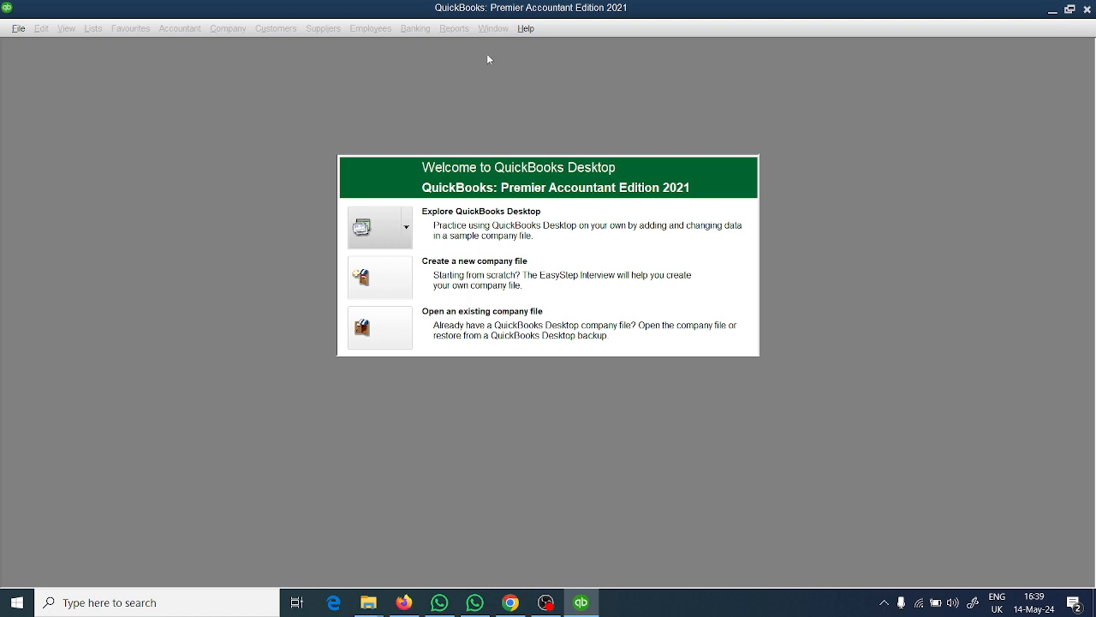
left_click(520, 33)
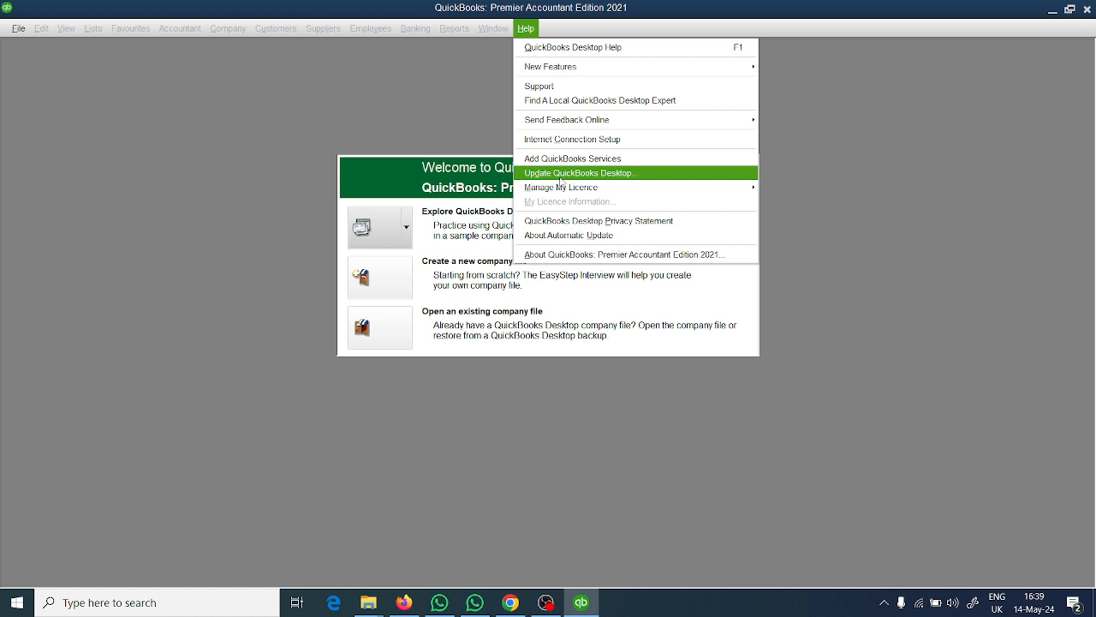
left_click(561, 174)
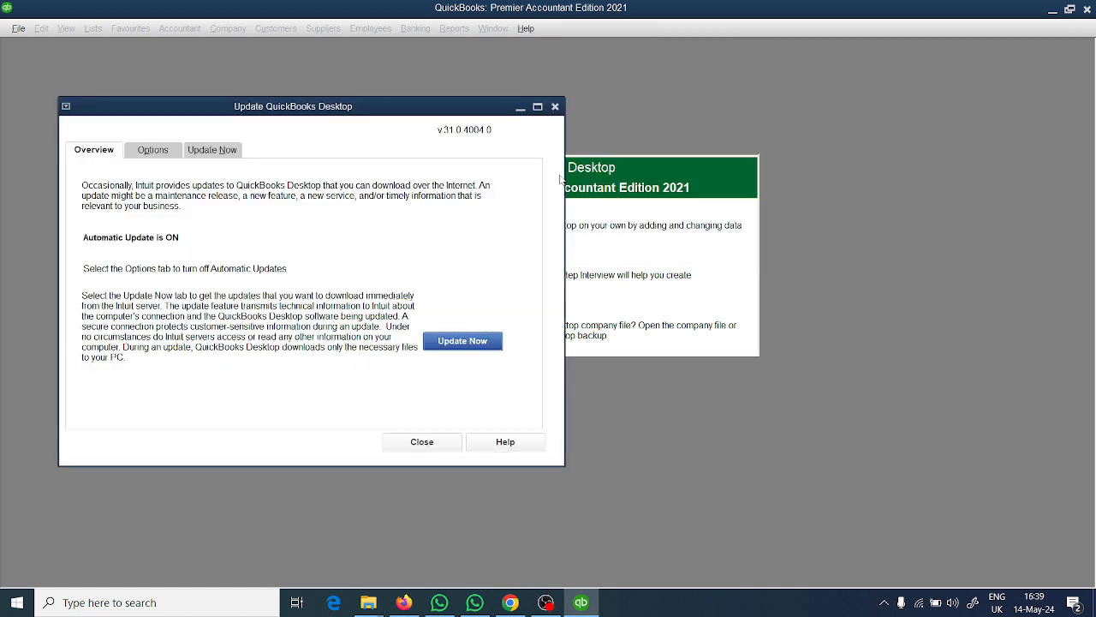
left_click(555, 106)
Set Automatic Update to No in the Update QuickBooks Desktop options, save the change and close the window
left_click(528, 31)
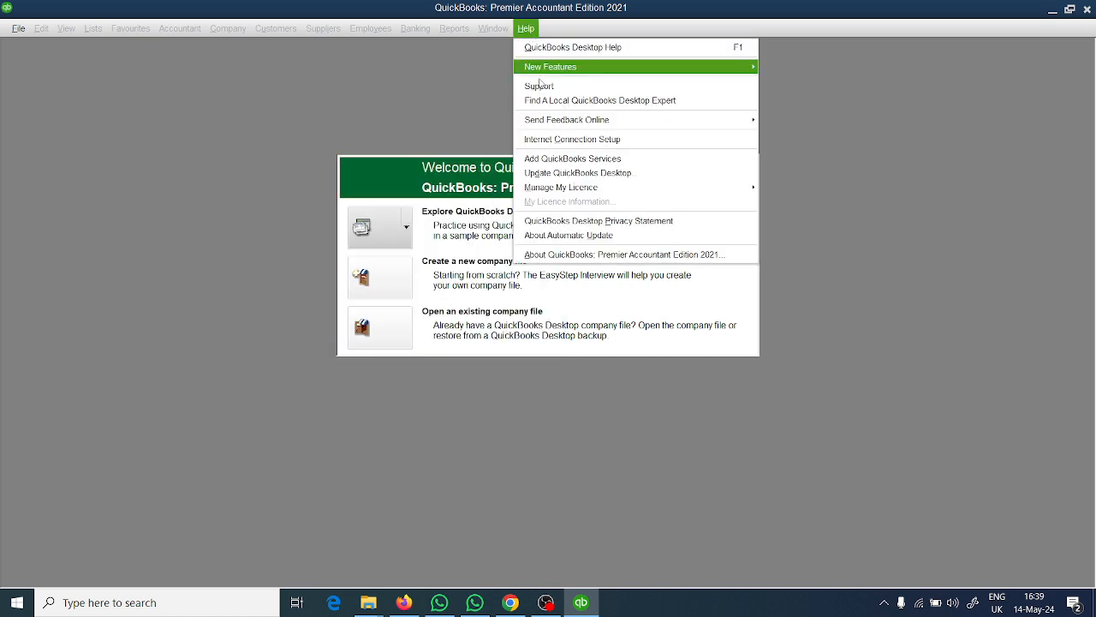
left_click(568, 174)
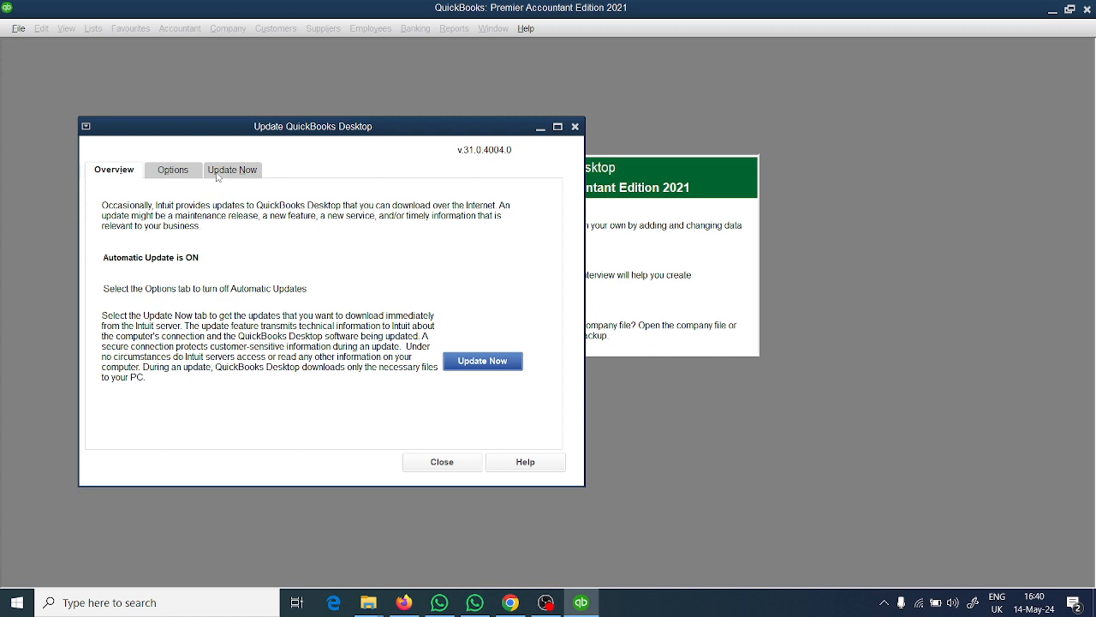
left_click(174, 171)
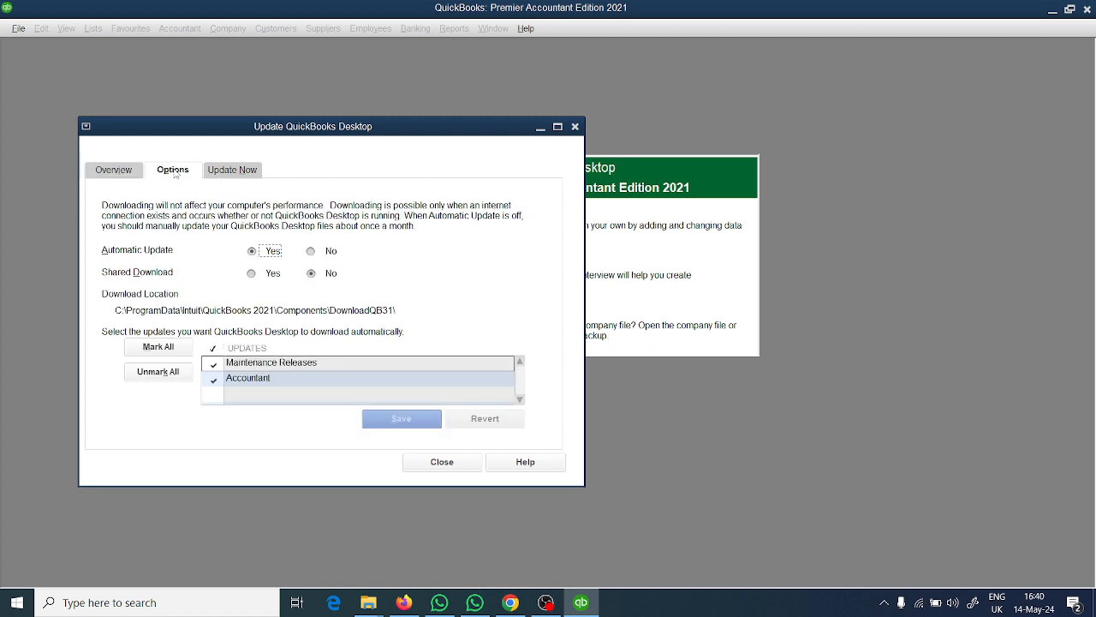
left_click(311, 253)
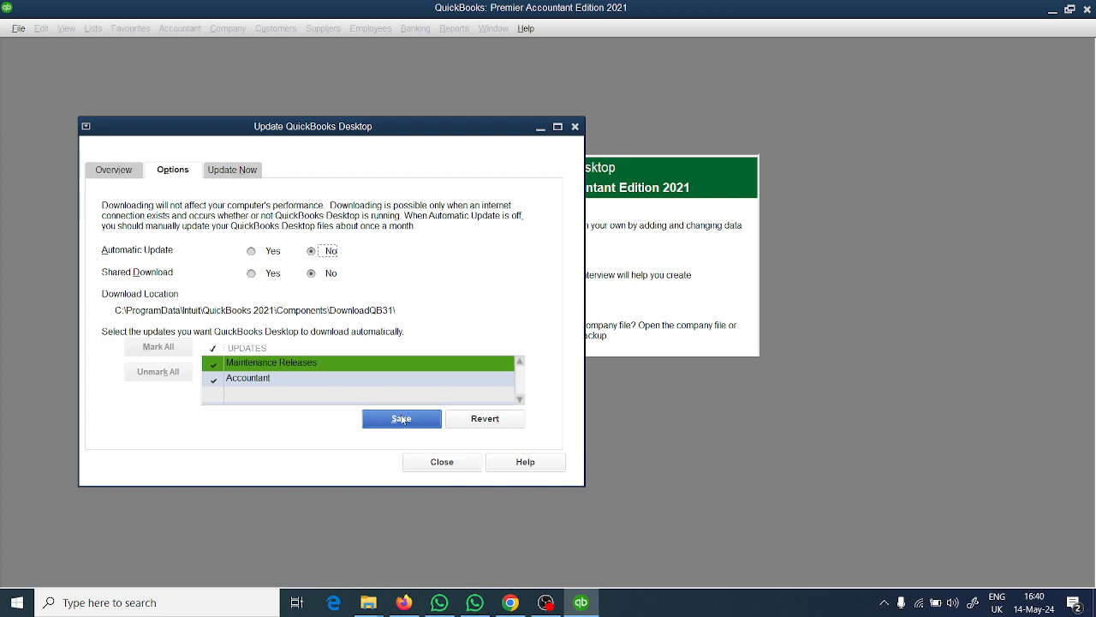
left_click(398, 419)
left_click(438, 465)
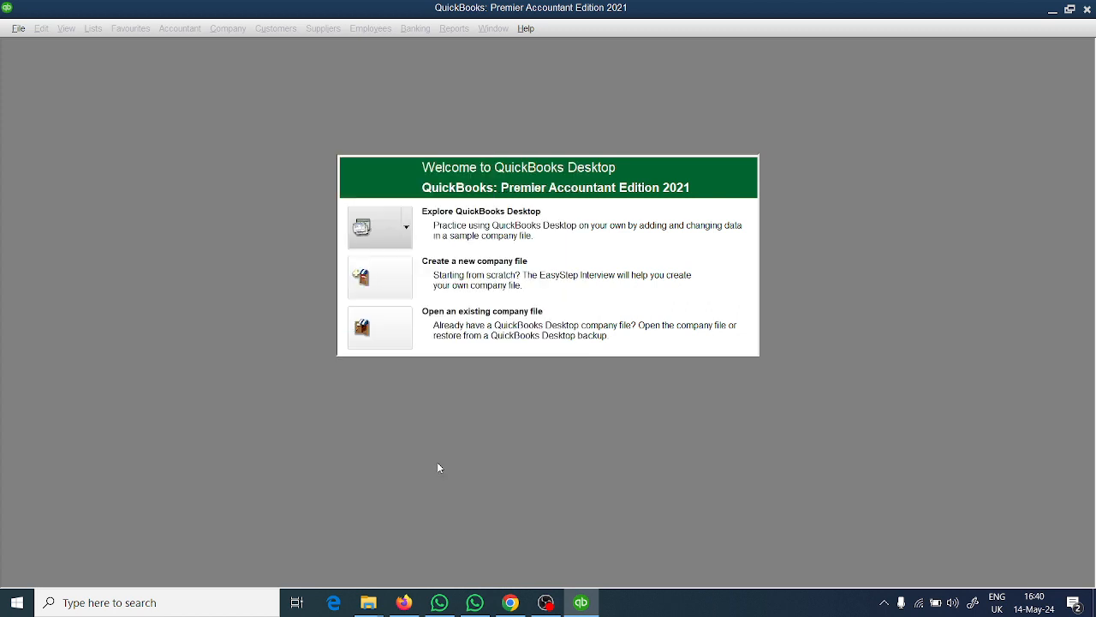
left_click(19, 30)
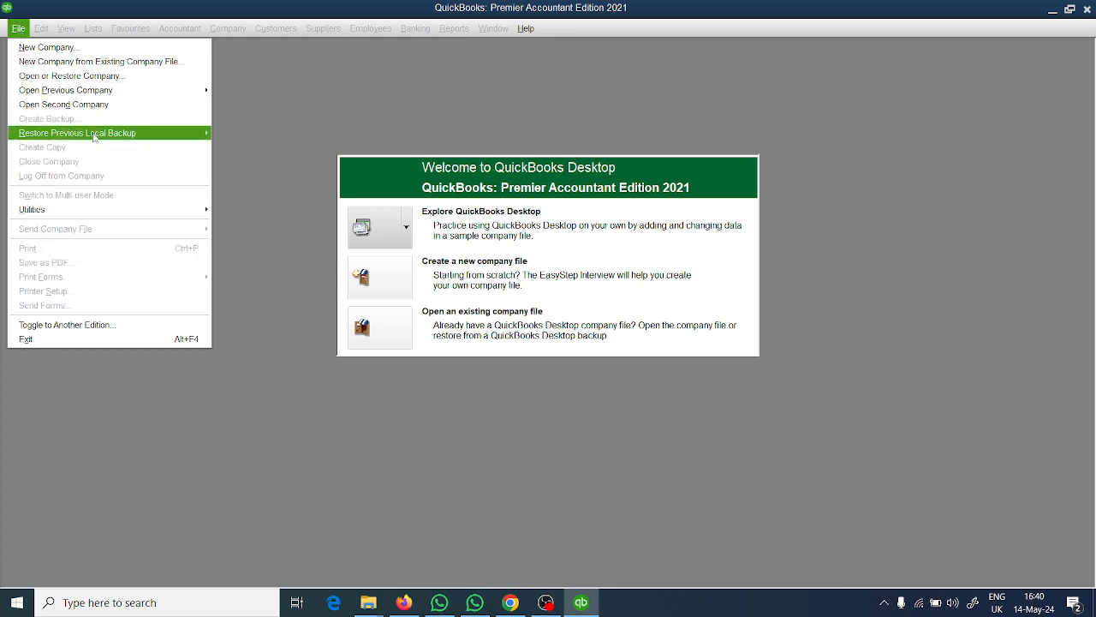
mouse_move(80, 212)
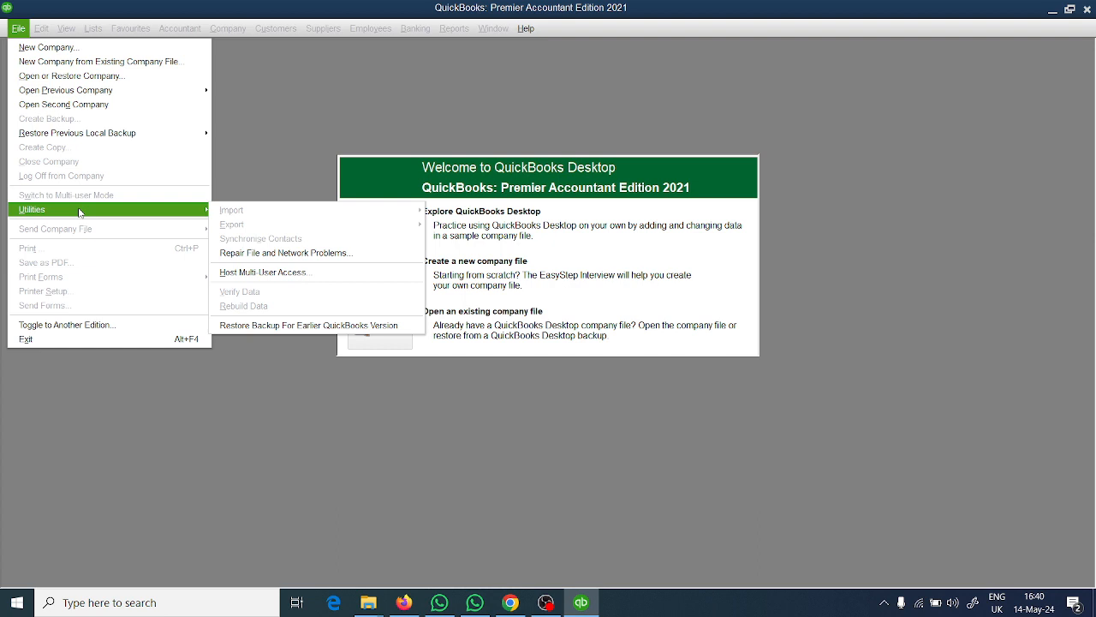
left_click(606, 238)
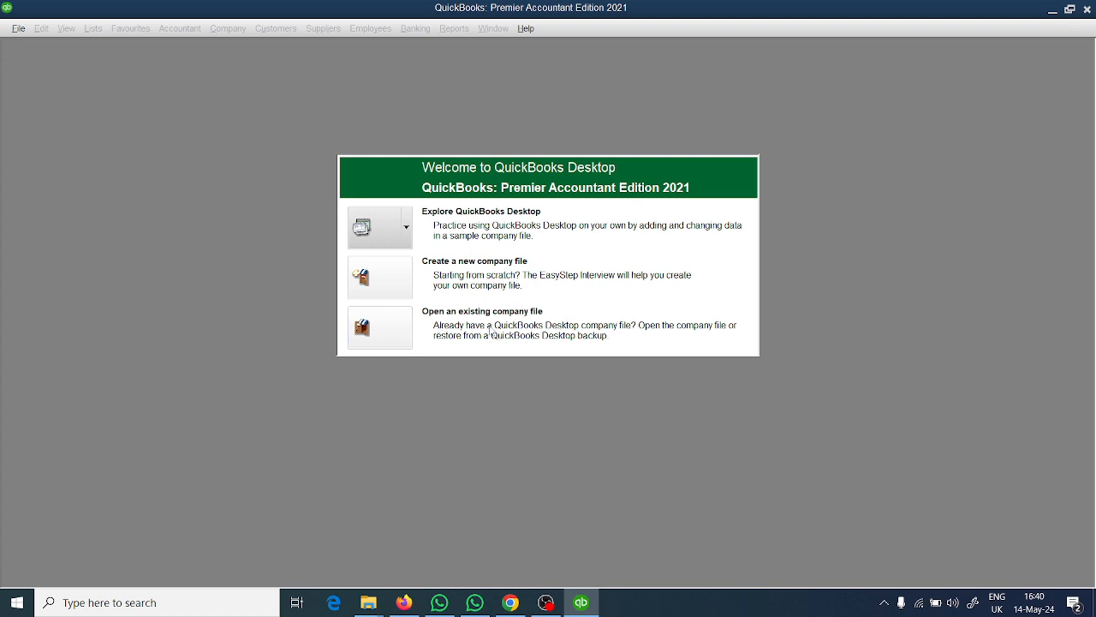
left_click(408, 240)
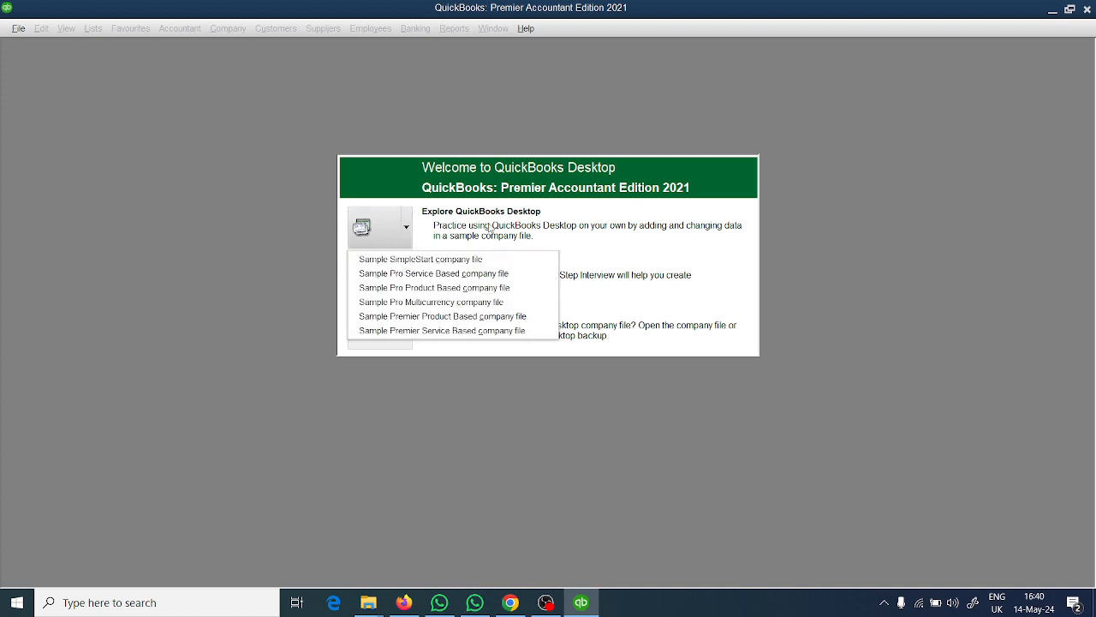
left_click(440, 243)
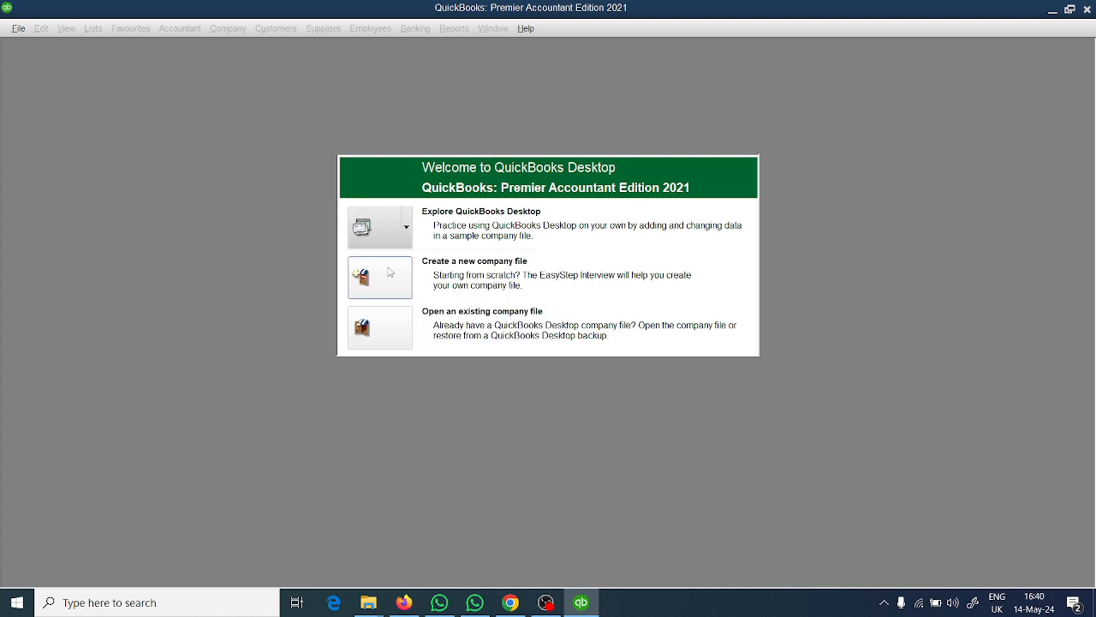
Open the new company file setup, view the Detailed Start company information form and leave the EasyStep Interview
left_click(386, 270)
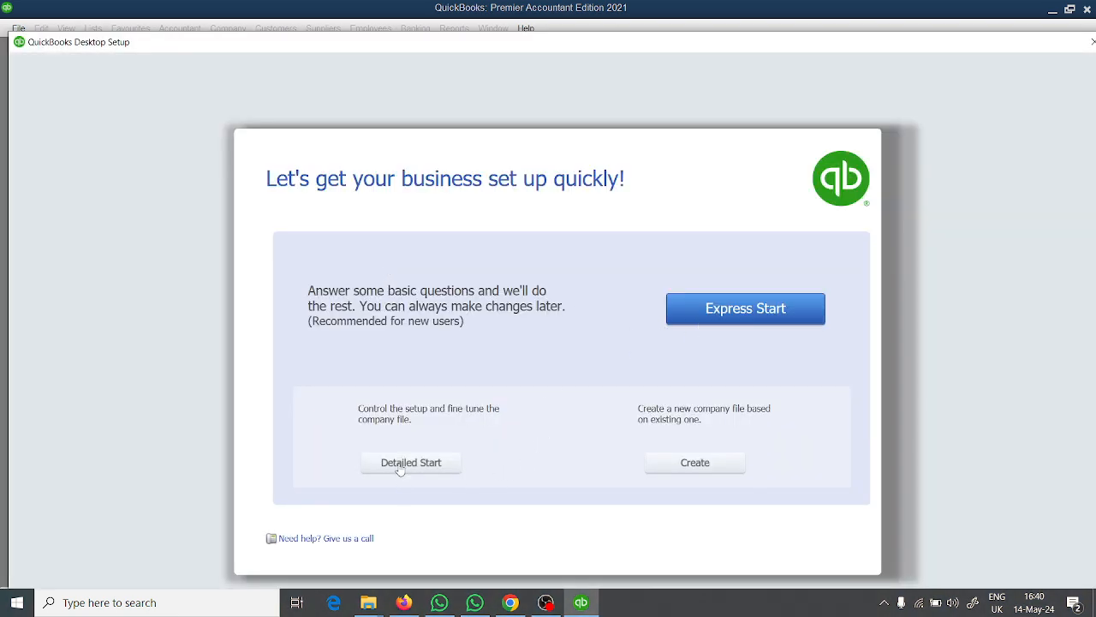
left_click(699, 319)
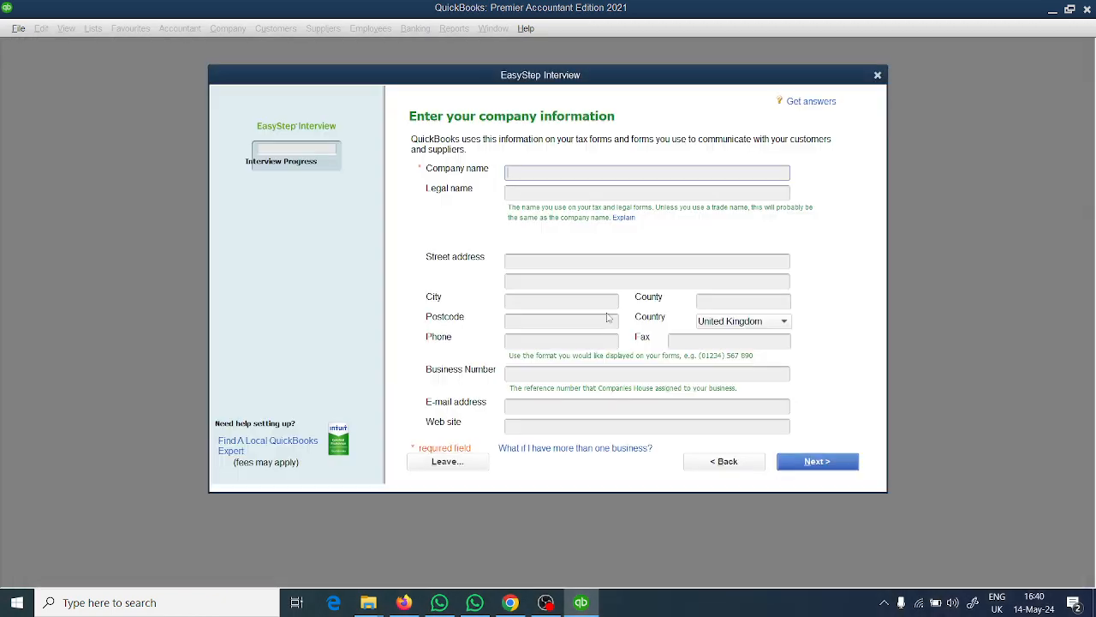
left_click(740, 467)
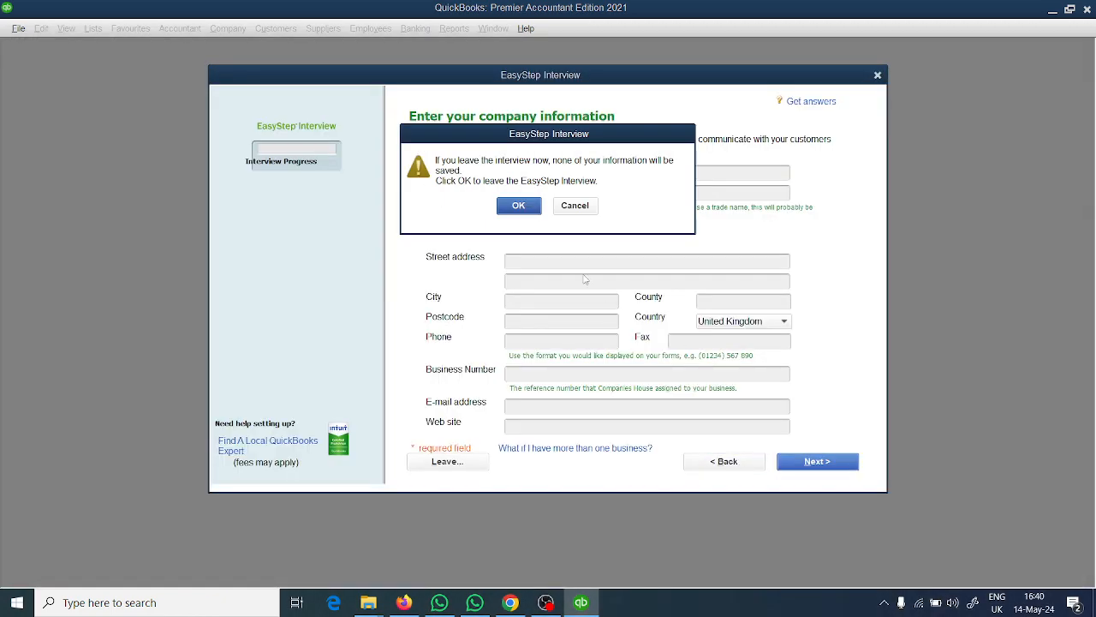
left_click(521, 205)
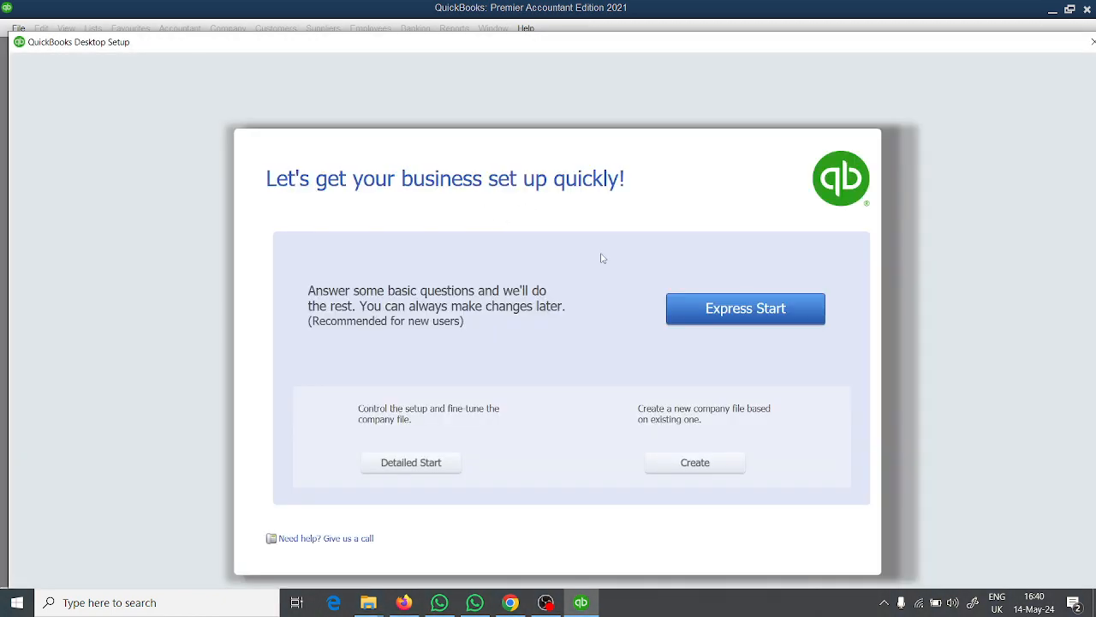
Try Express Start with industry Information Technology (Computers, Software), type Company - Limited liability or unlimited and VAT scheme None, then return to the setup choices
left_click(757, 311)
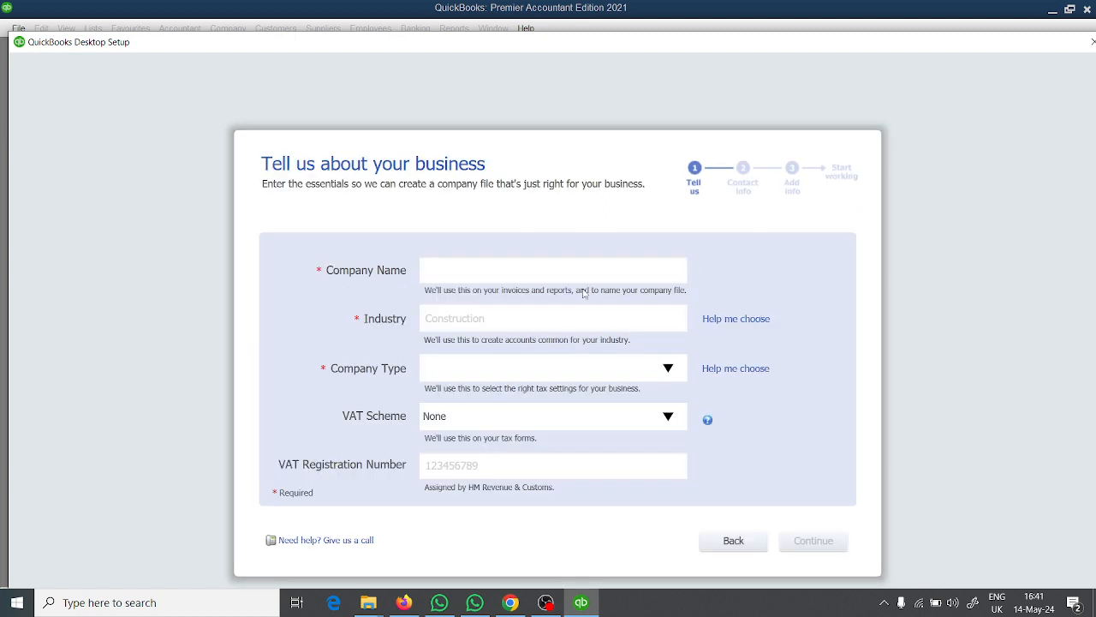
left_click(495, 312)
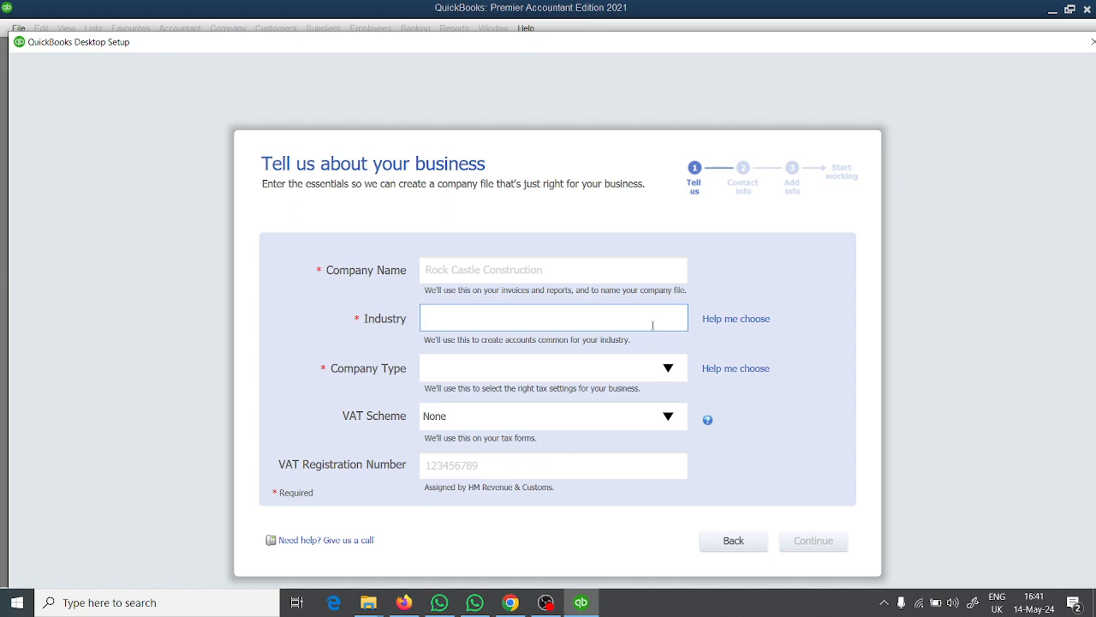
type("T")
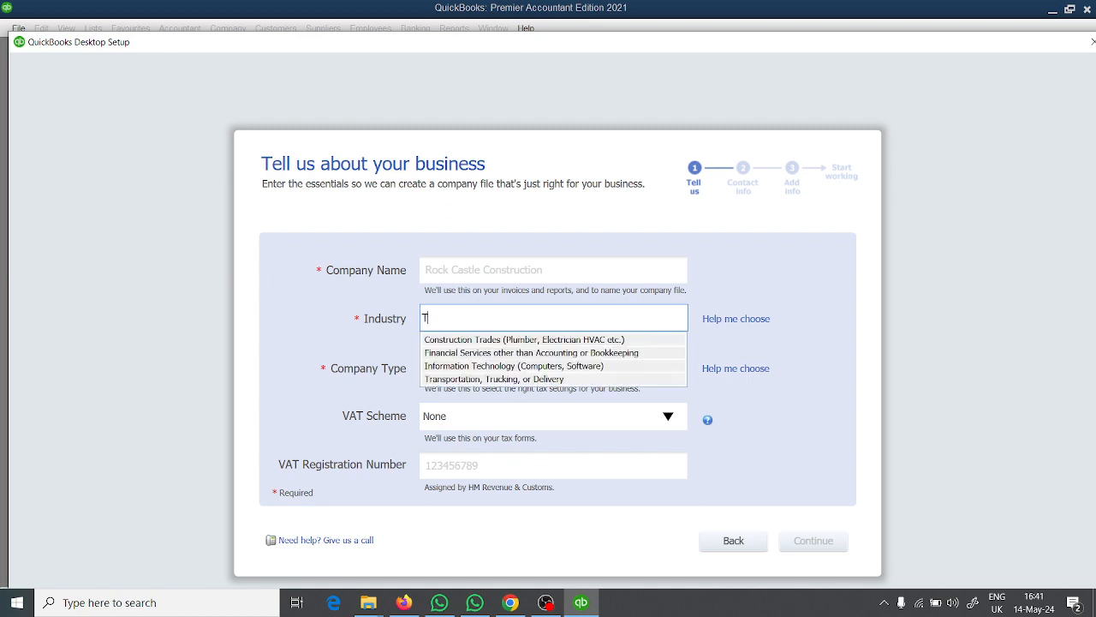
left_click(531, 367)
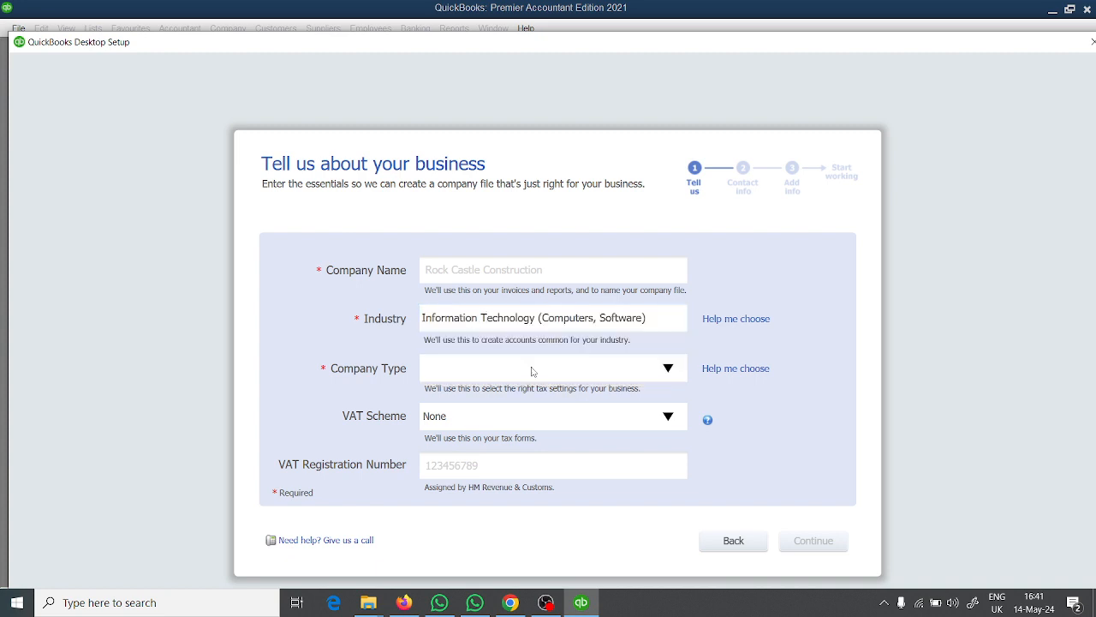
left_click(671, 368)
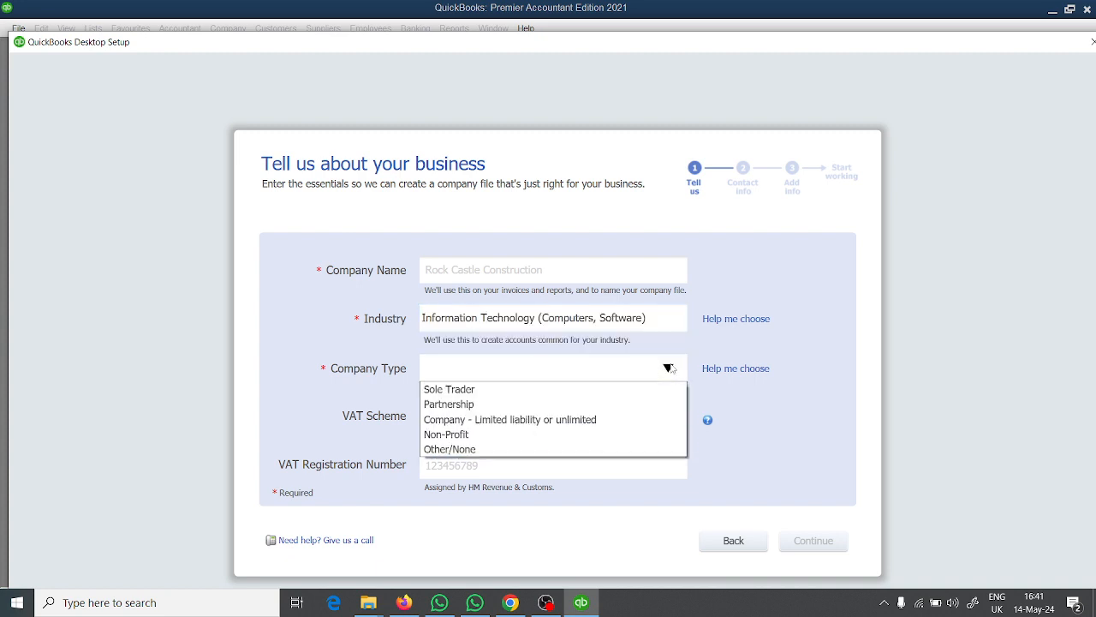
left_click(465, 419)
left_click(485, 274)
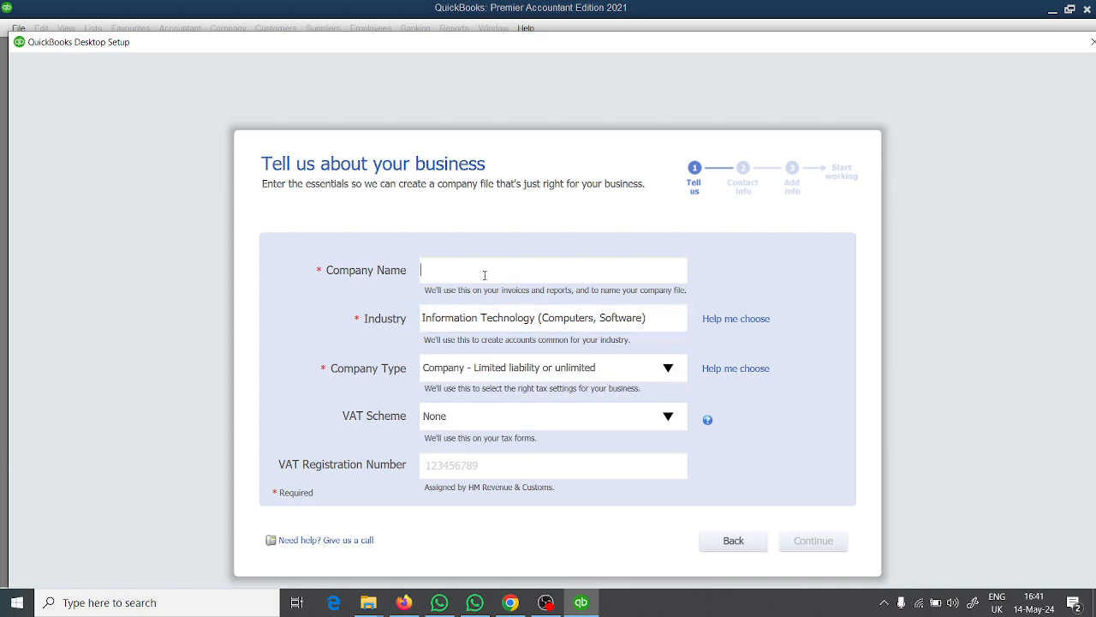
left_click(482, 418)
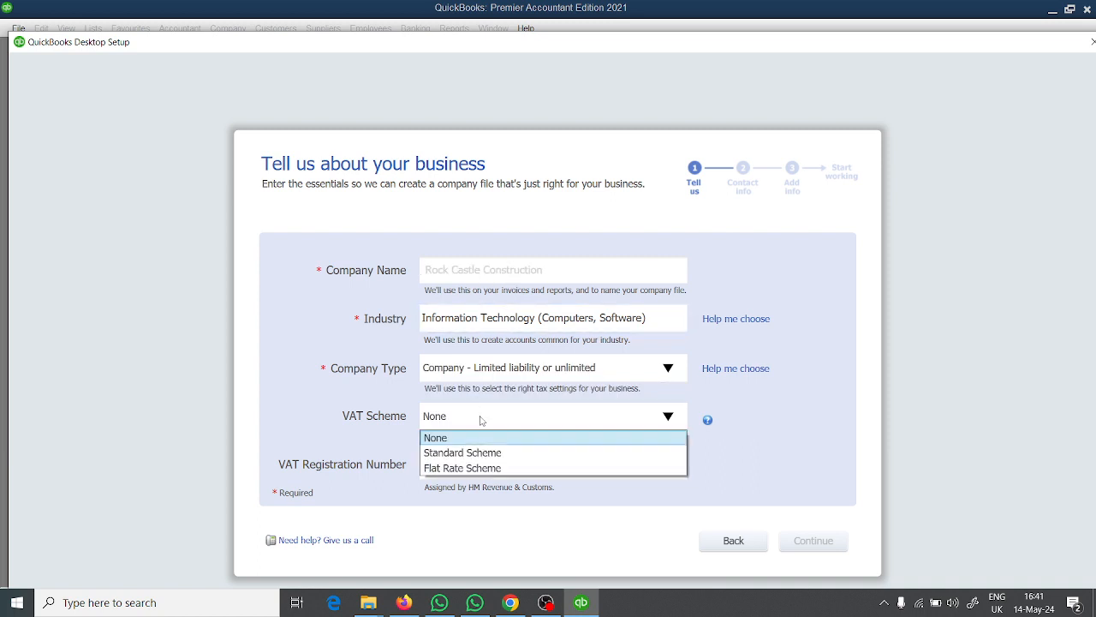
left_click(433, 438)
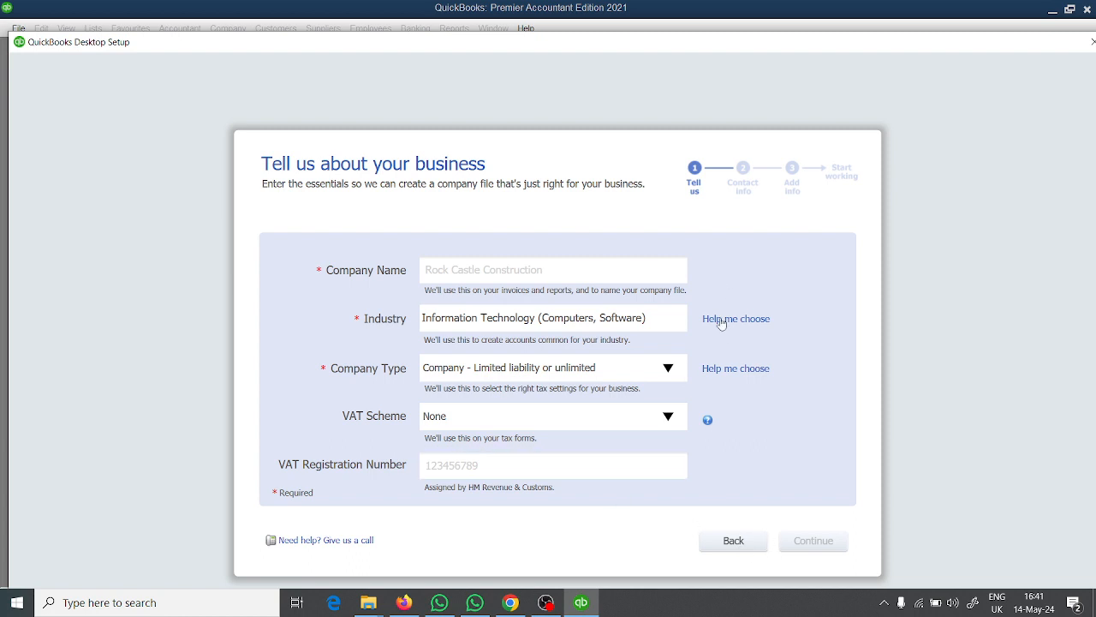
left_click(733, 545)
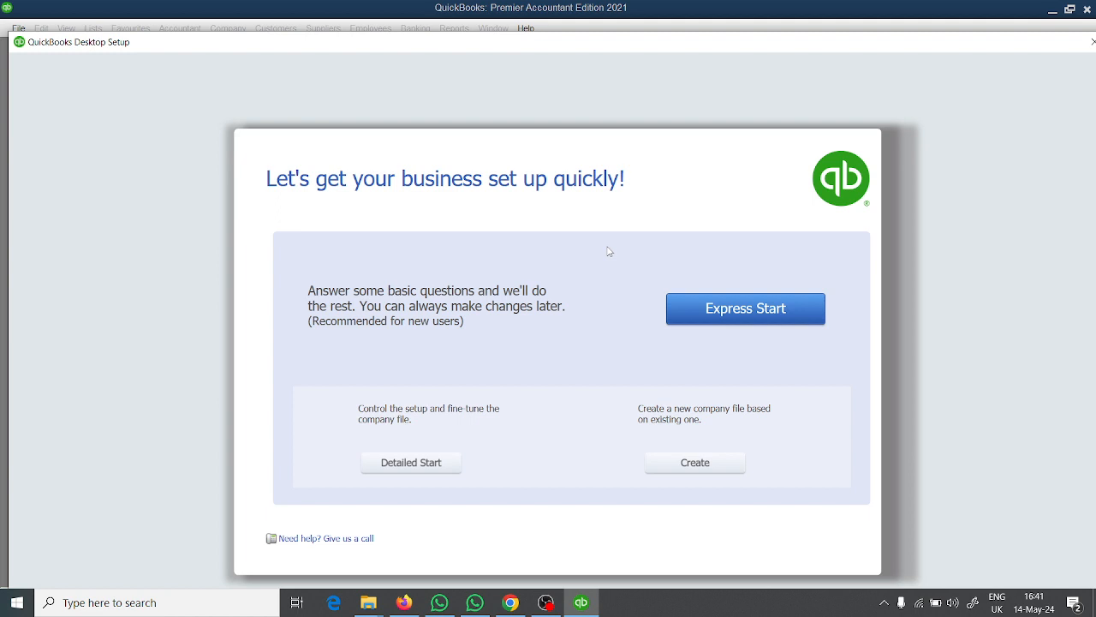
Switch to the Weafmall product page for QuickBooks Premier Accountant 2021 in Firefox and highlight the phone number in the footer contacts
left_click(511, 602)
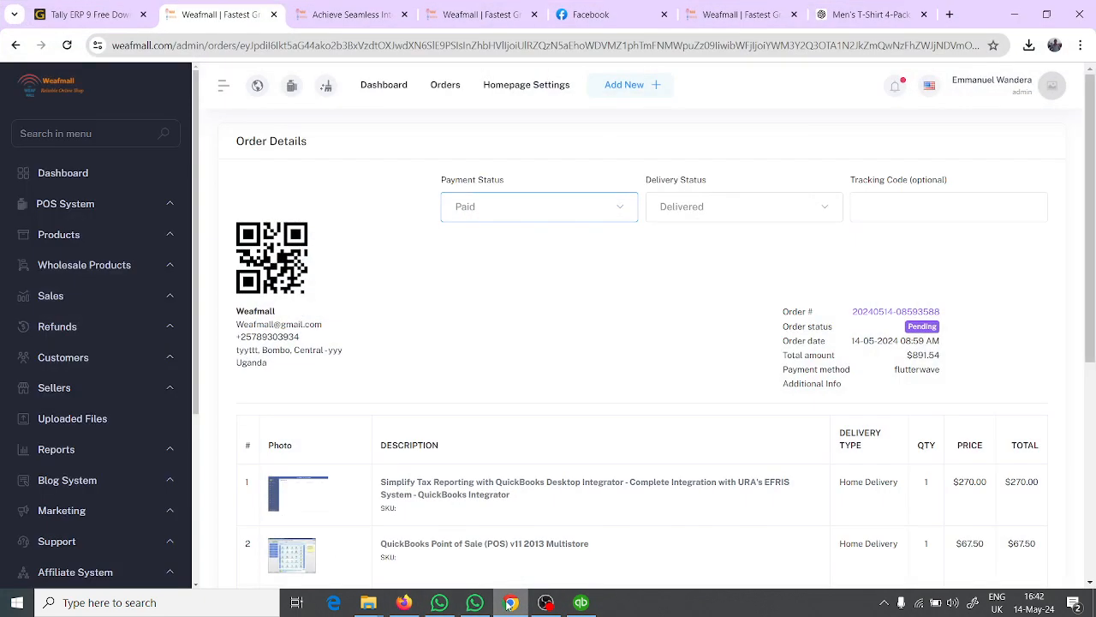
left_click(510, 602)
left_click(403, 602)
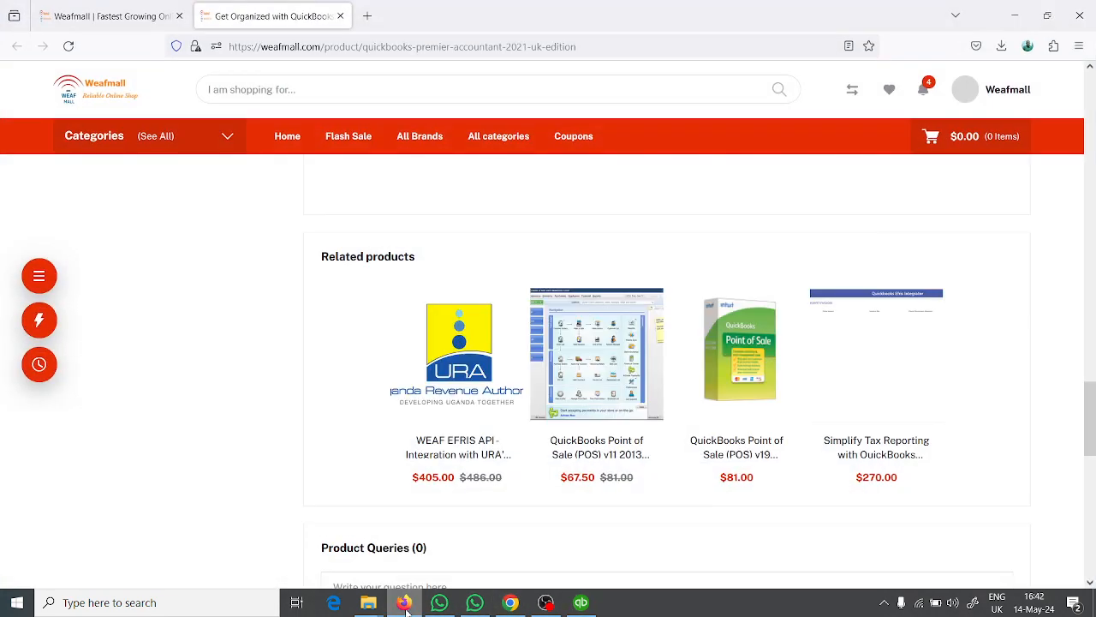
scroll(506, 454, "down", 10)
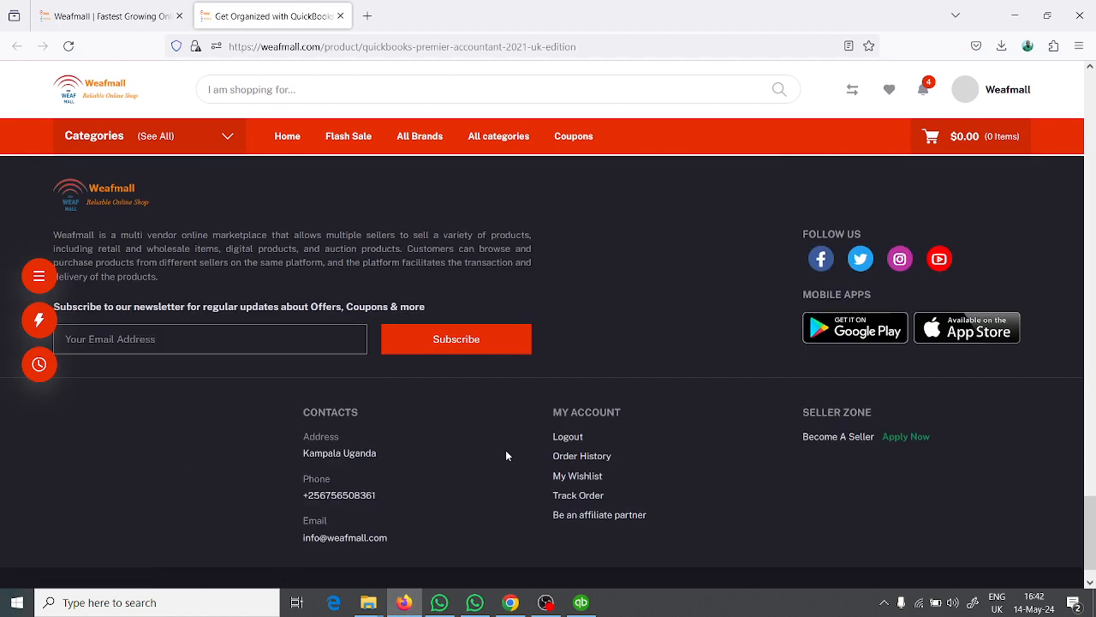
scroll(506, 456, "down", 1)
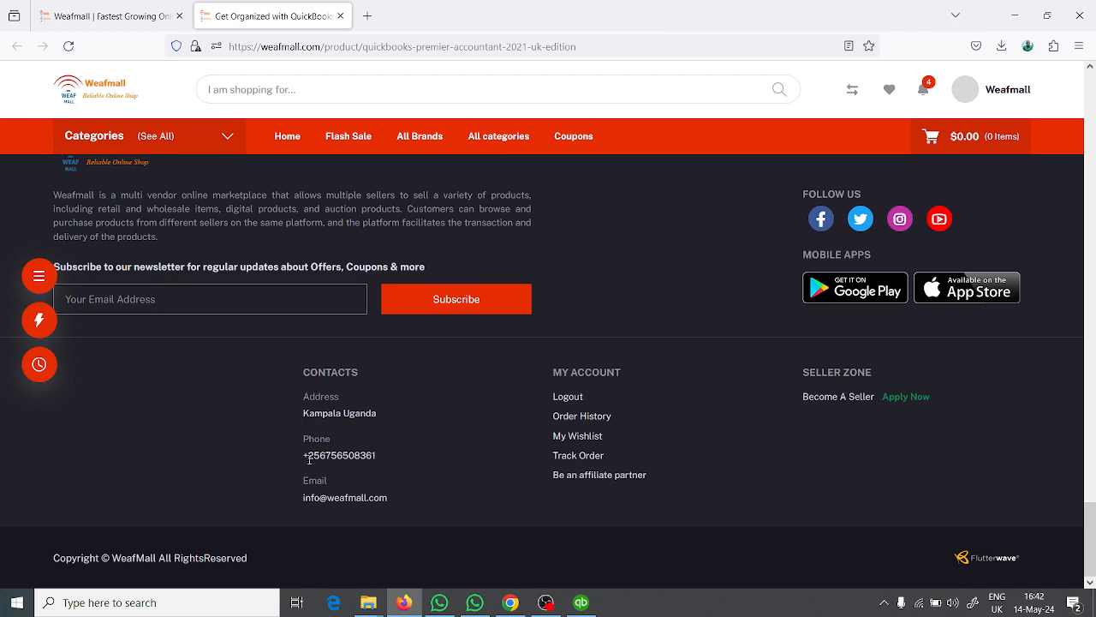
left_click_drag(301, 457, 393, 454)
left_click(393, 454)
left_click(423, 499)
Review the product page from the related products up to its price and purchase options
scroll(422, 499, "up", 5)
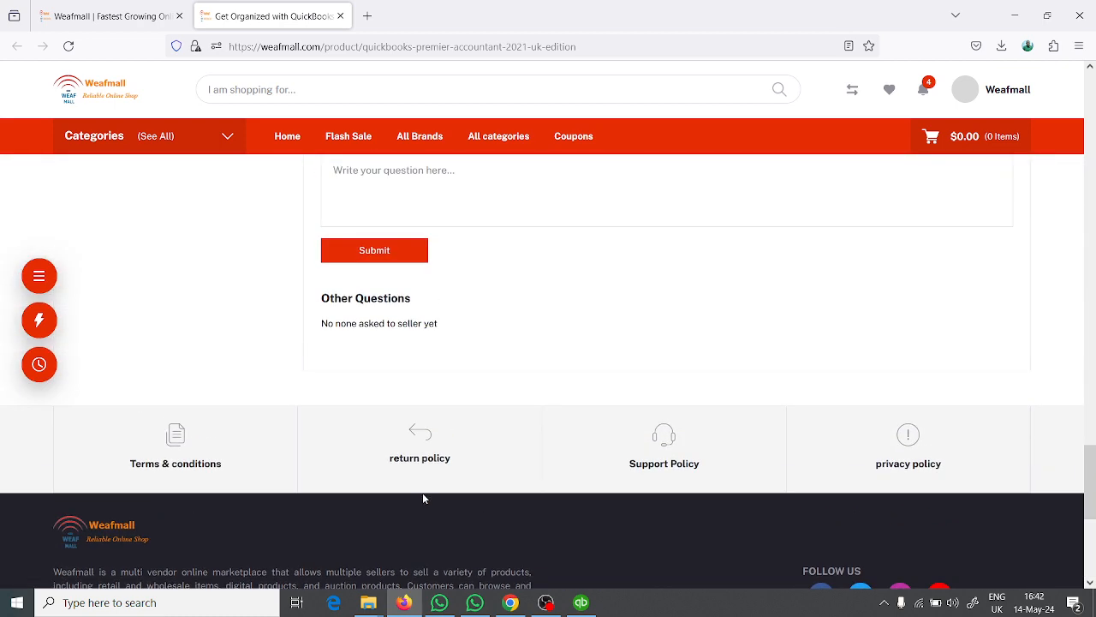
scroll(423, 497, "up", 3)
scroll(423, 426, "up", 3)
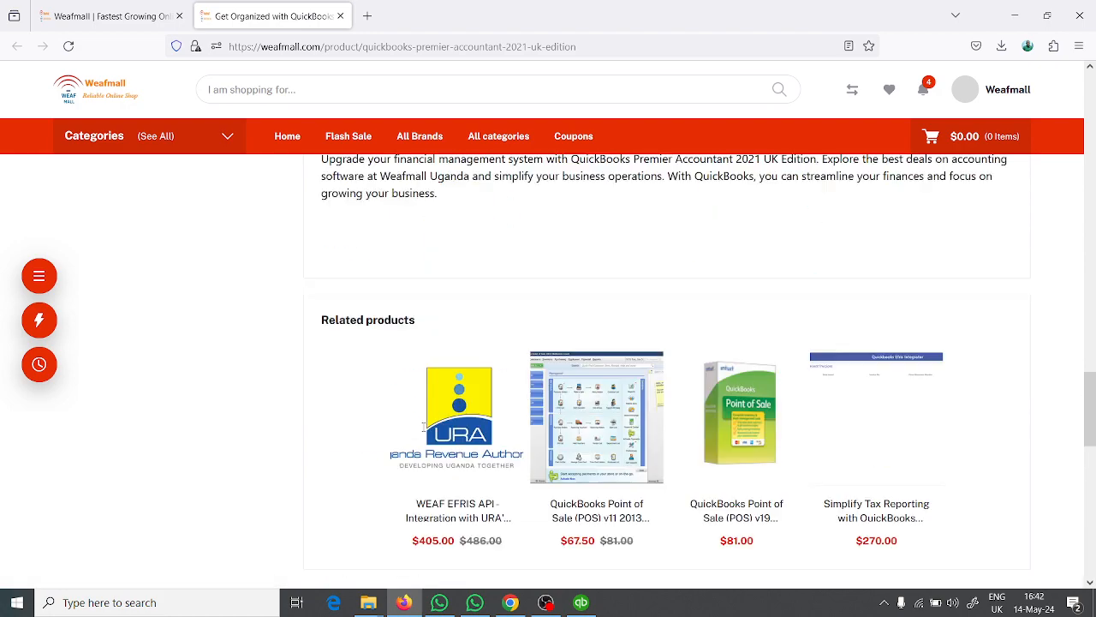
scroll(422, 429, "up", 10)
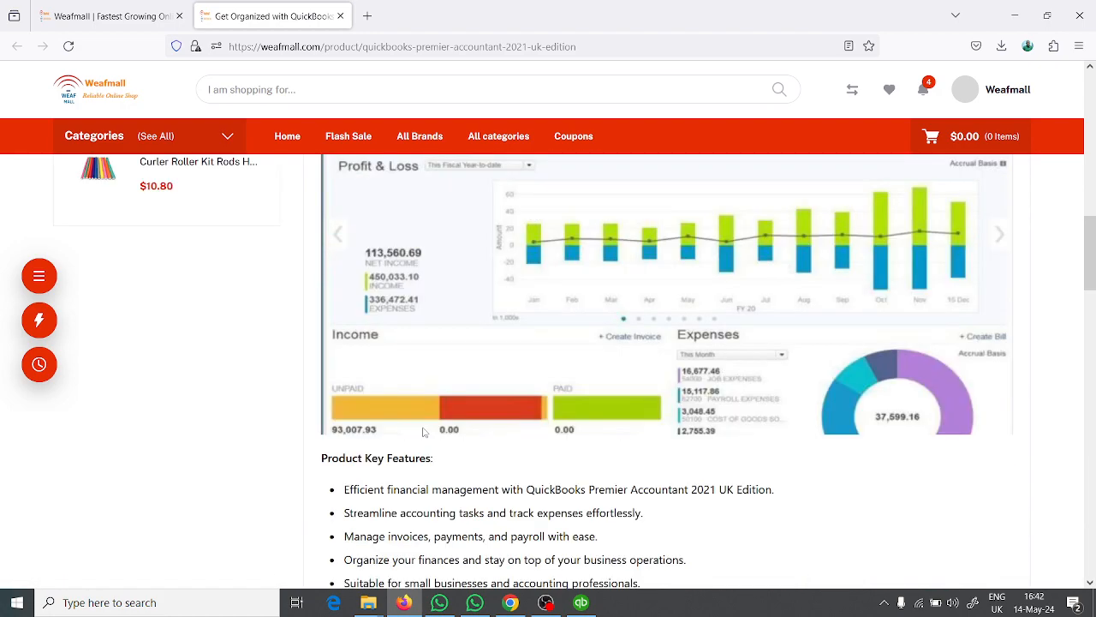
scroll(423, 432, "up", 10)
scroll(423, 432, "up", 5)
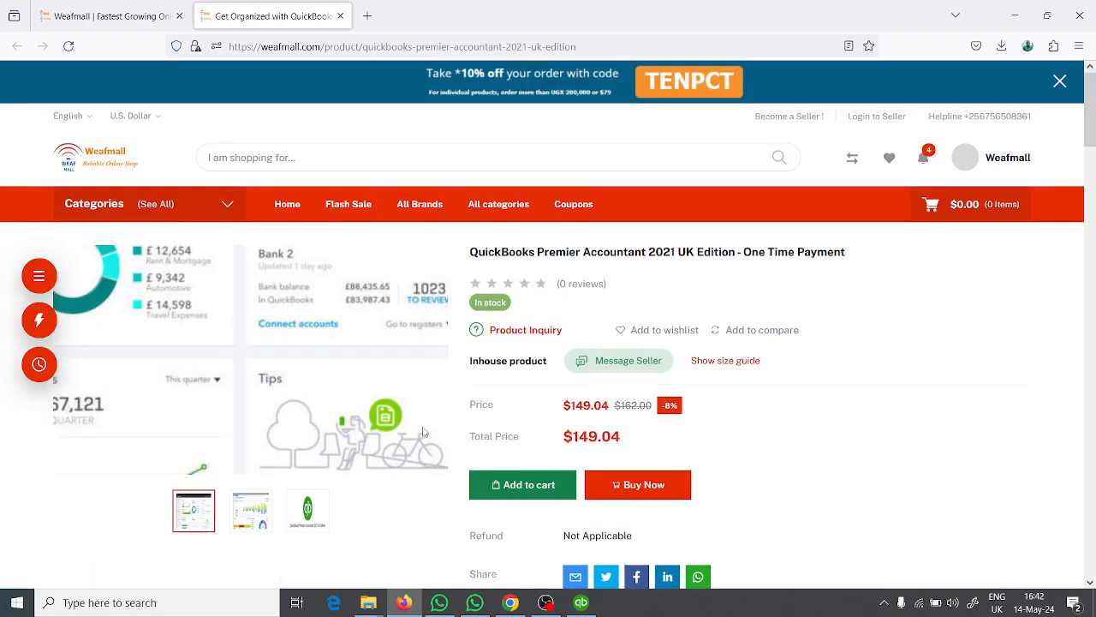
scroll(591, 418, "down", 1)
scroll(591, 418, "down", 12)
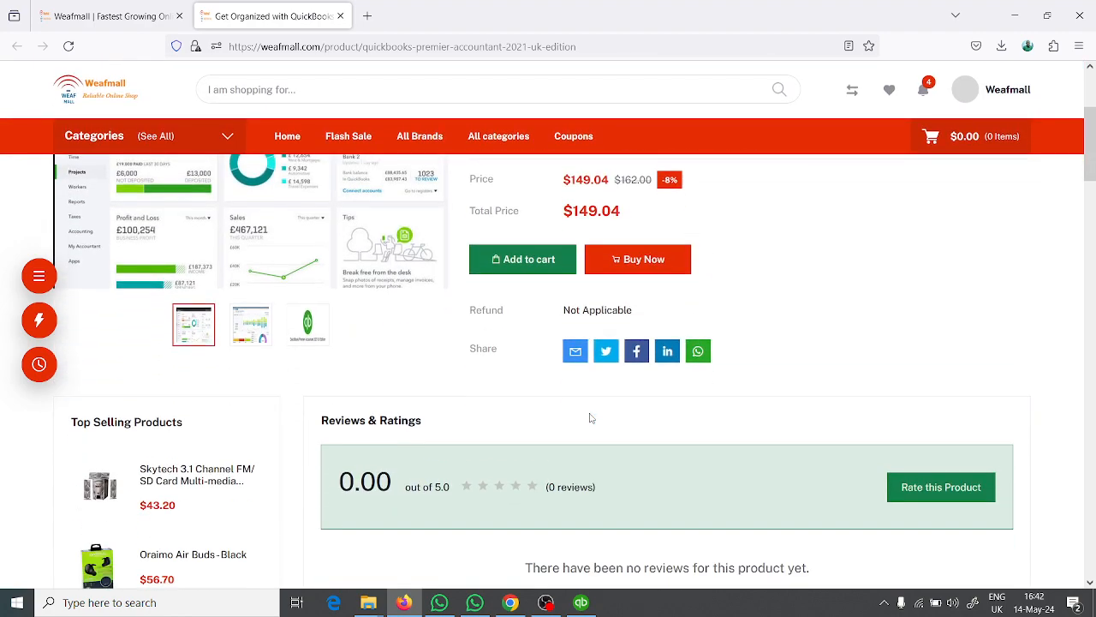
Activate the Product Queries question box, then look over the footer contacts and the product description
scroll(541, 416, "down", 10)
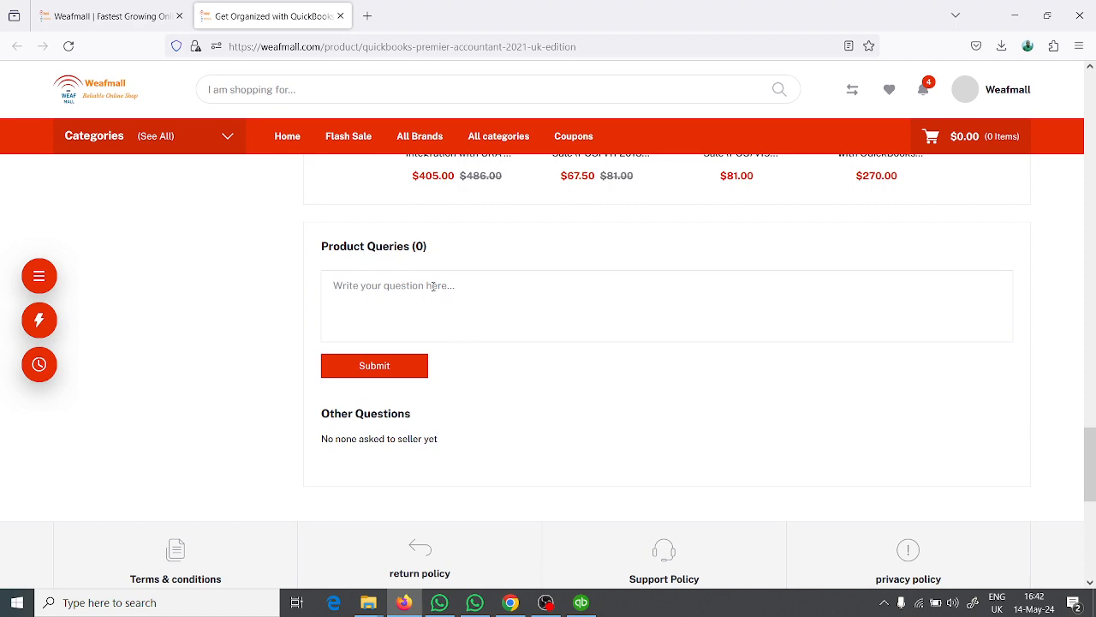
left_click(425, 297)
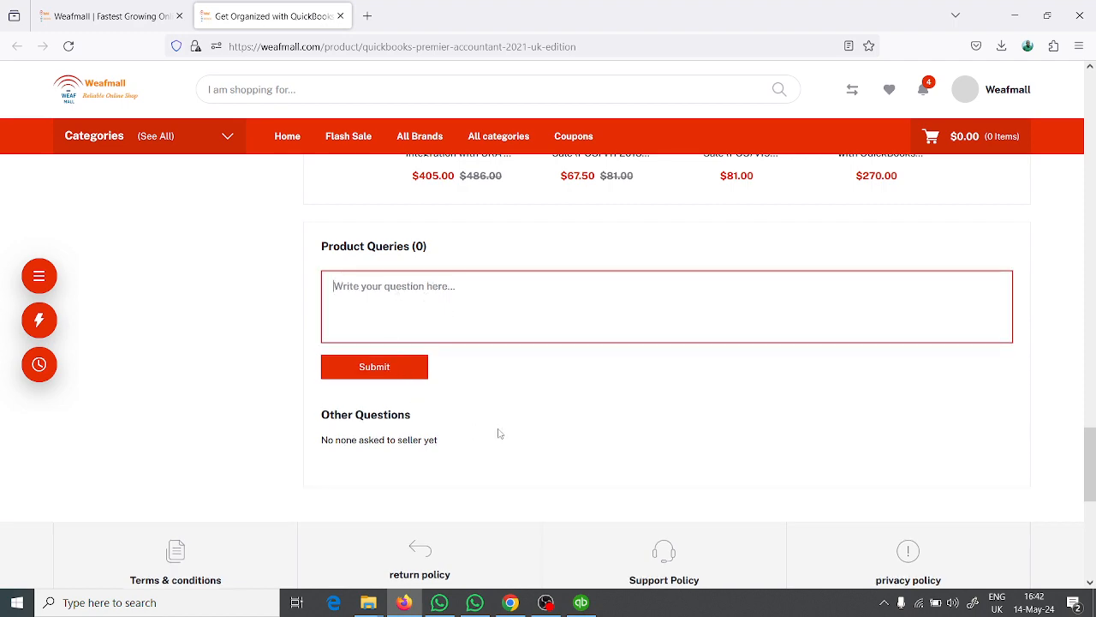
scroll(498, 433, "down", 3)
scroll(499, 434, "down", 3)
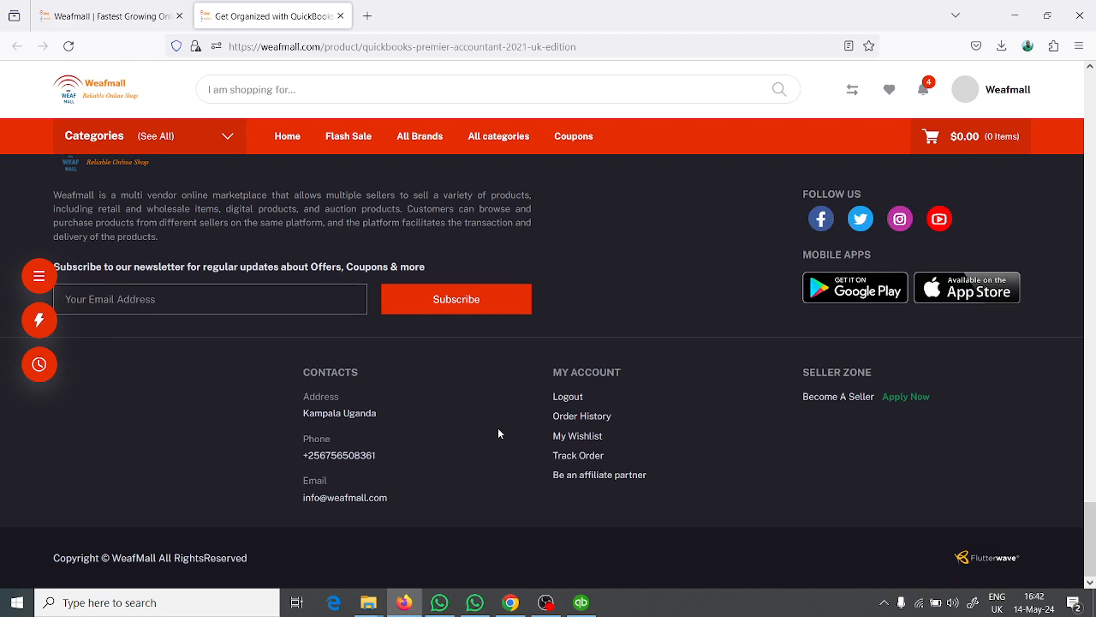
scroll(499, 433, "up", 6)
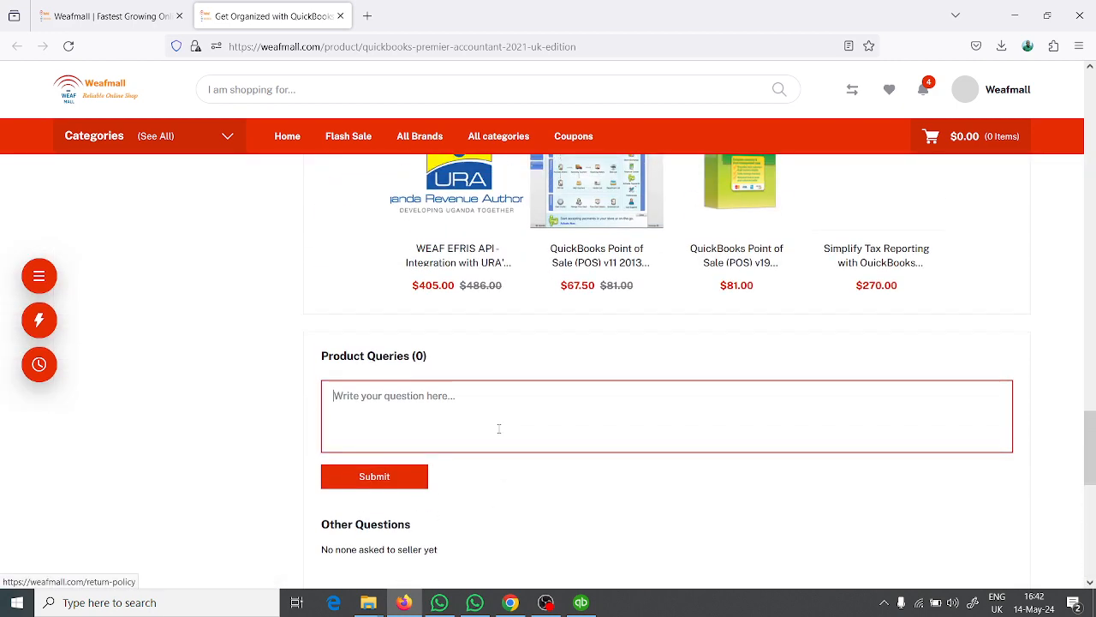
scroll(498, 428, "up", 5)
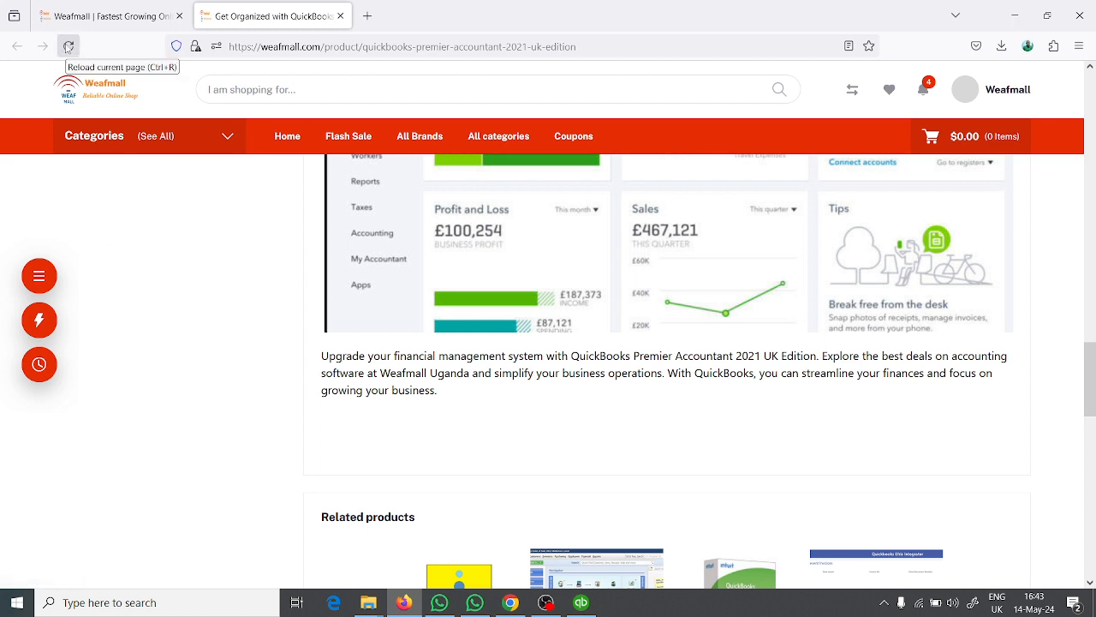
Reload the product page, then open the Weafmall home page and browse down to Featured Categories
left_click(68, 47)
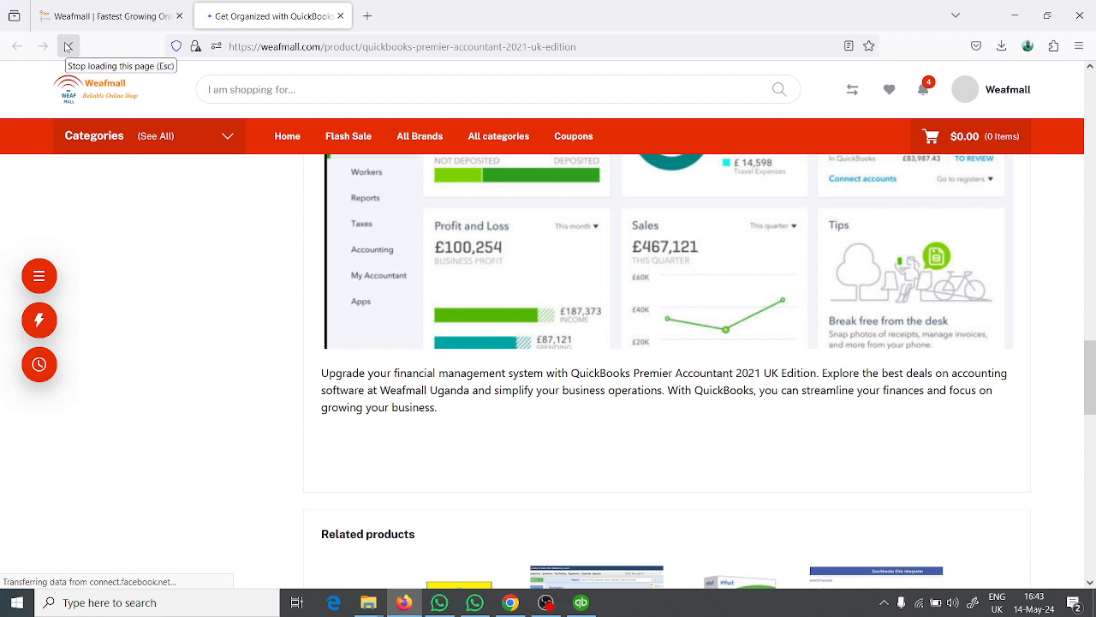
left_click(102, 95)
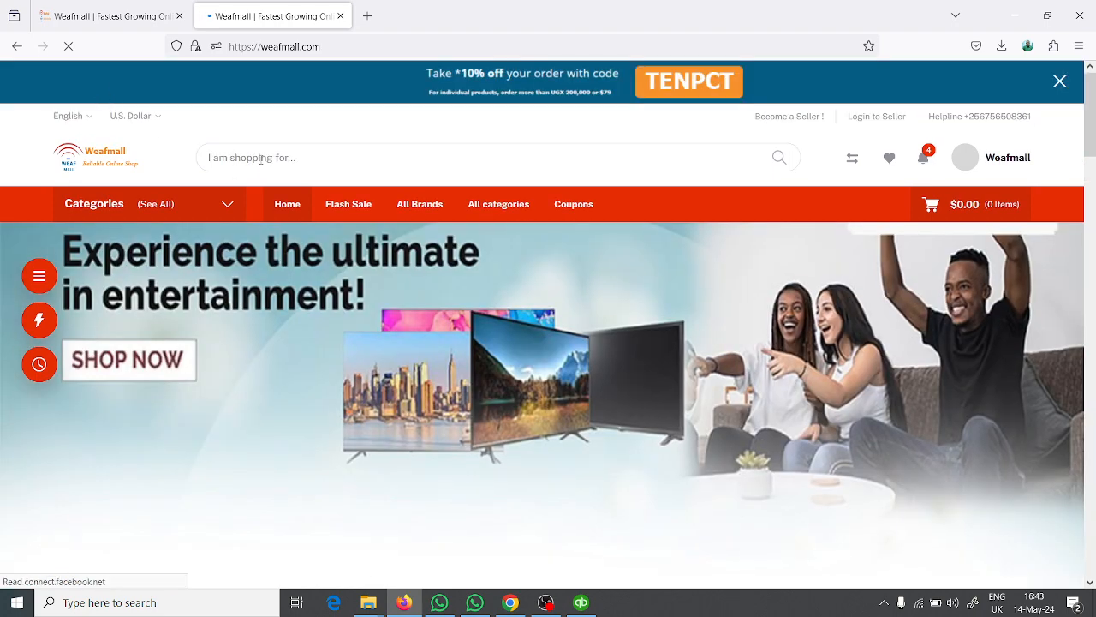
scroll(261, 159, "down", 4)
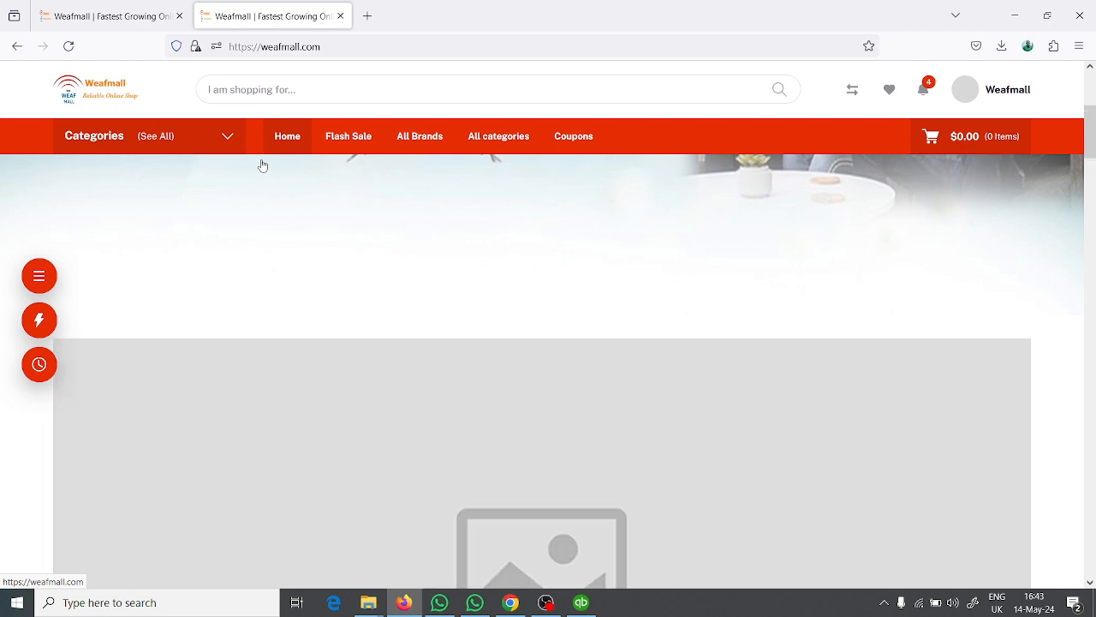
scroll(263, 165, "down", 3)
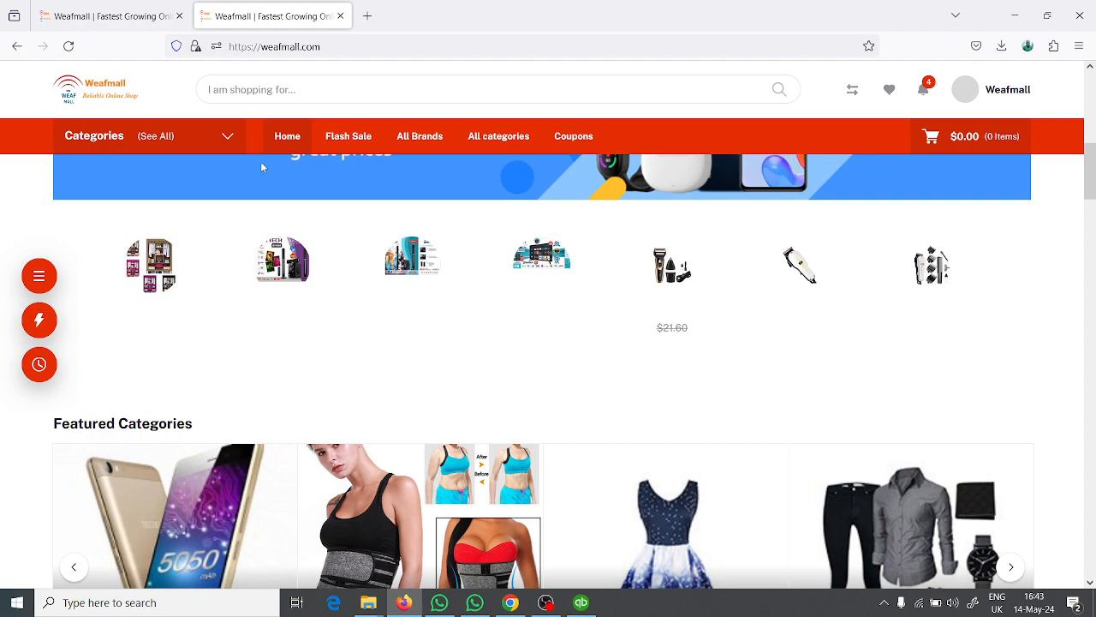
left_click(549, 608)
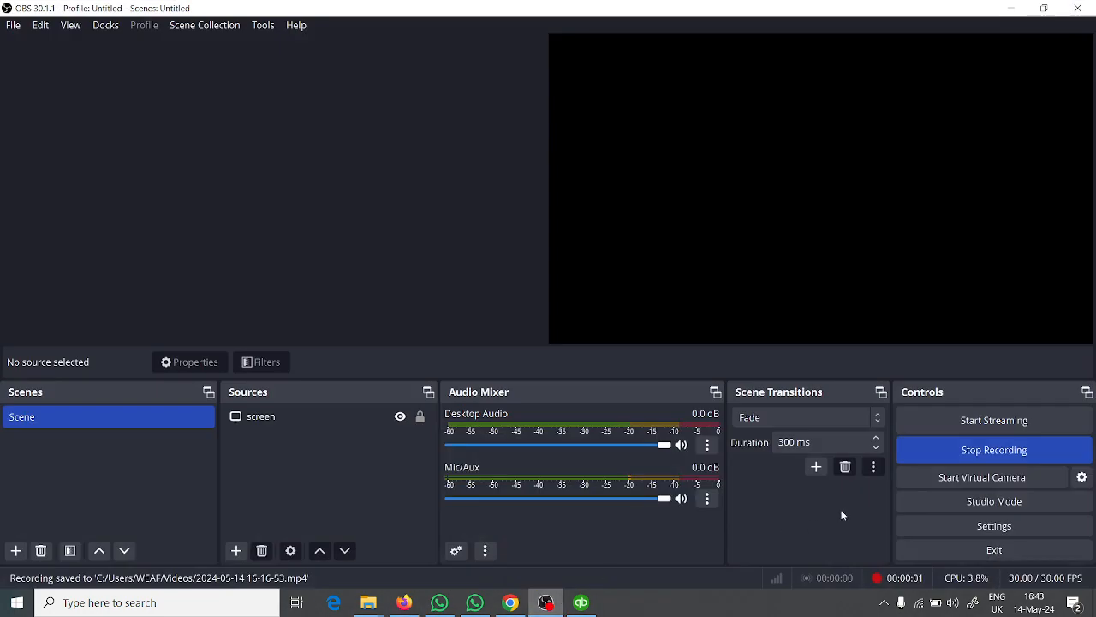